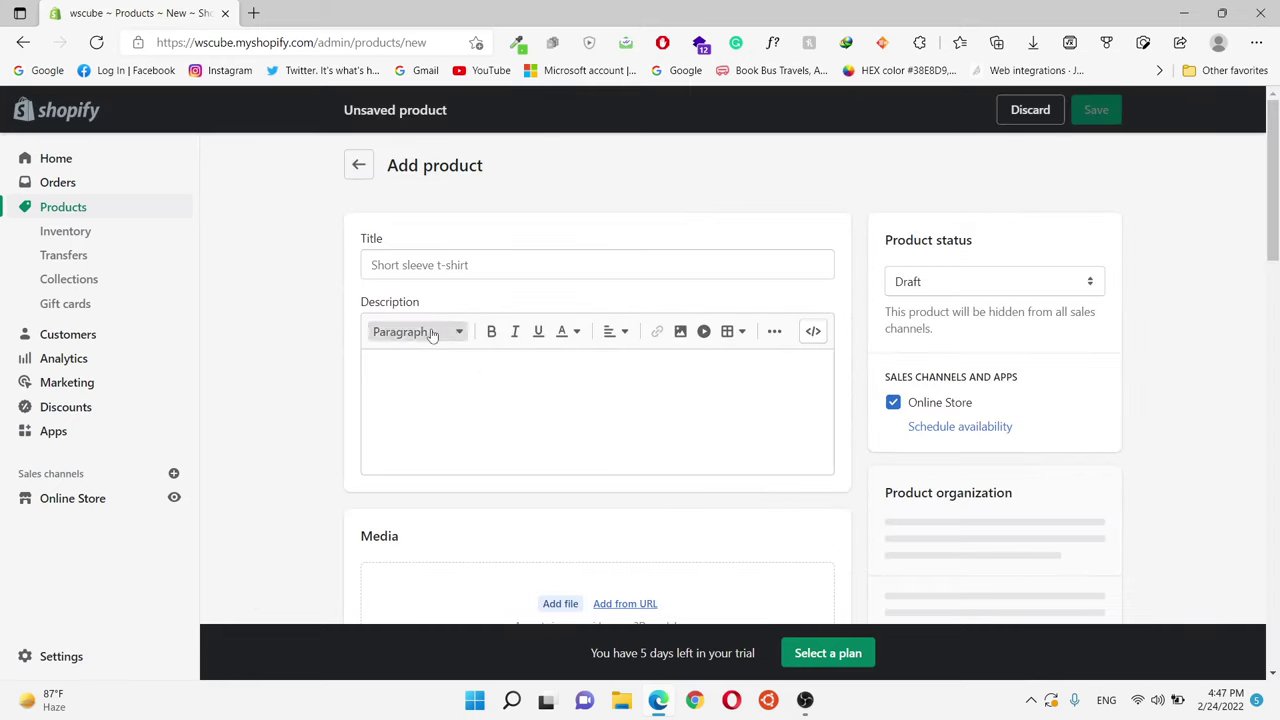
- Enter White T-Shirt as the product title
scroll(1178, 176, "down", 2)
scroll(800, 380, "up", 2)
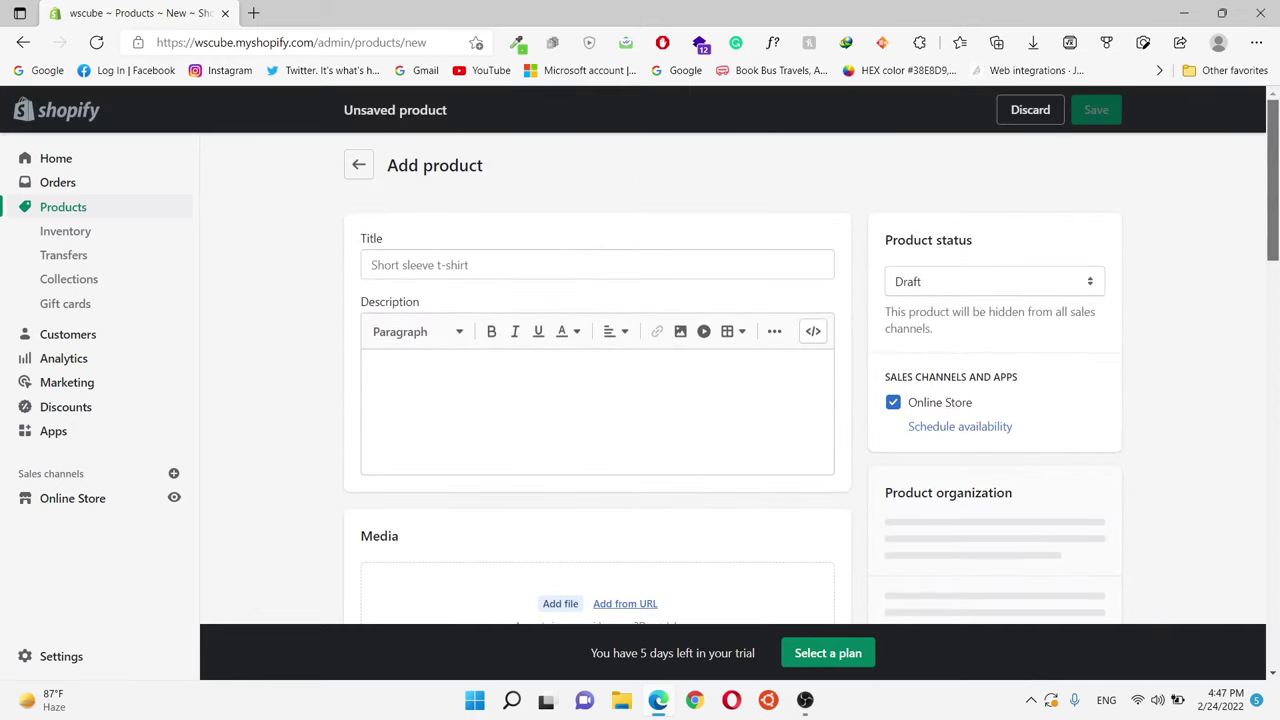
left_click(497, 268)
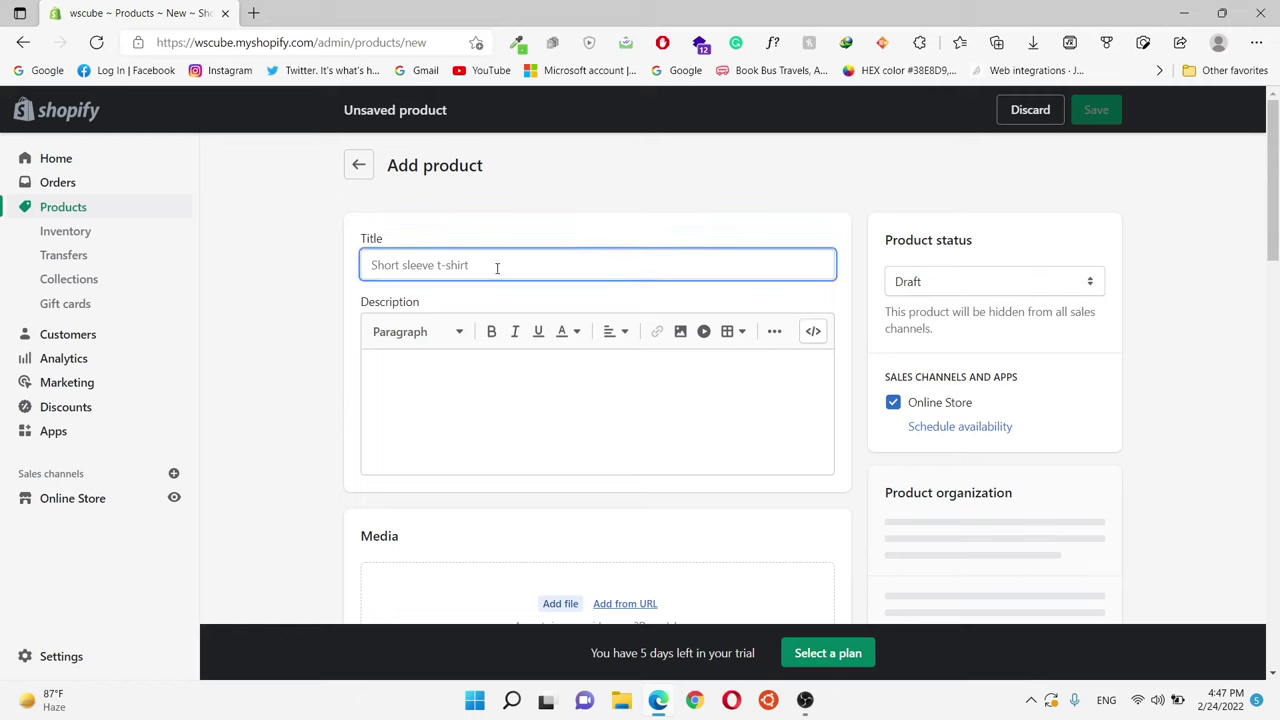
left_click_drag(386, 238, 364, 237)
left_click(364, 237)
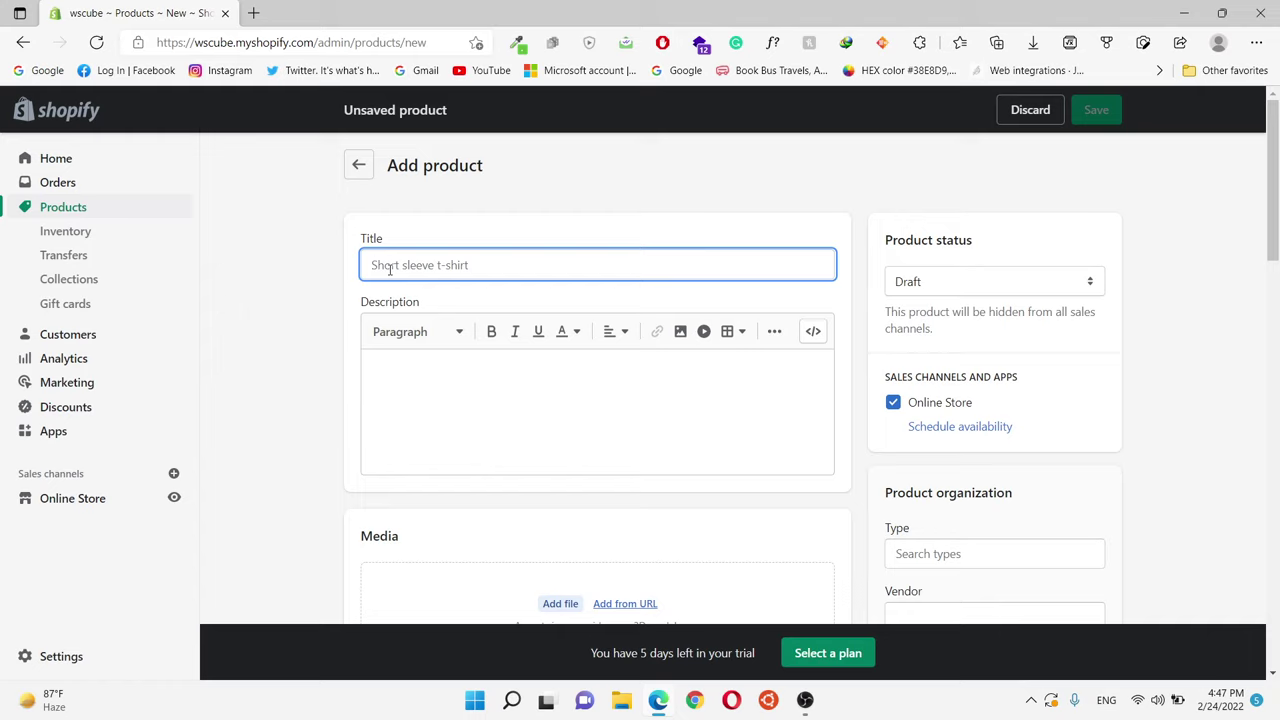
type("White T-Shirt")
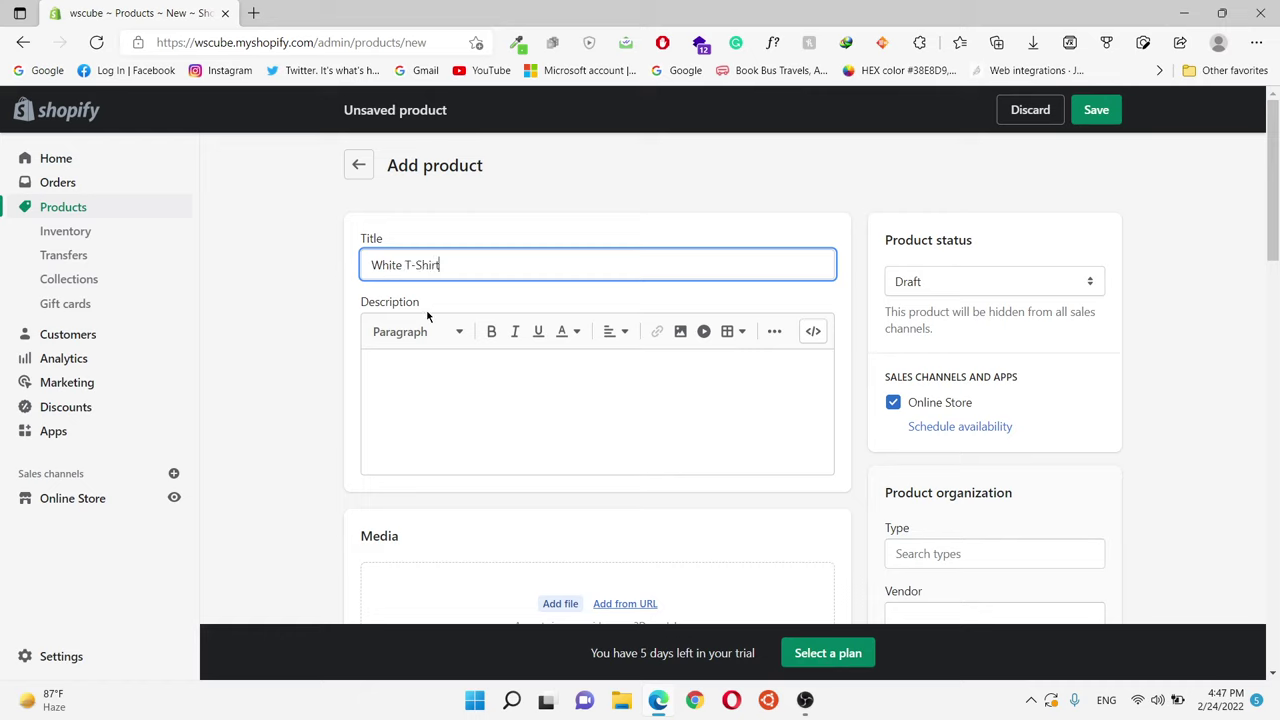
left_click_drag(427, 316, 360, 301)
left_click_drag(440, 265, 365, 254)
left_click(551, 412)
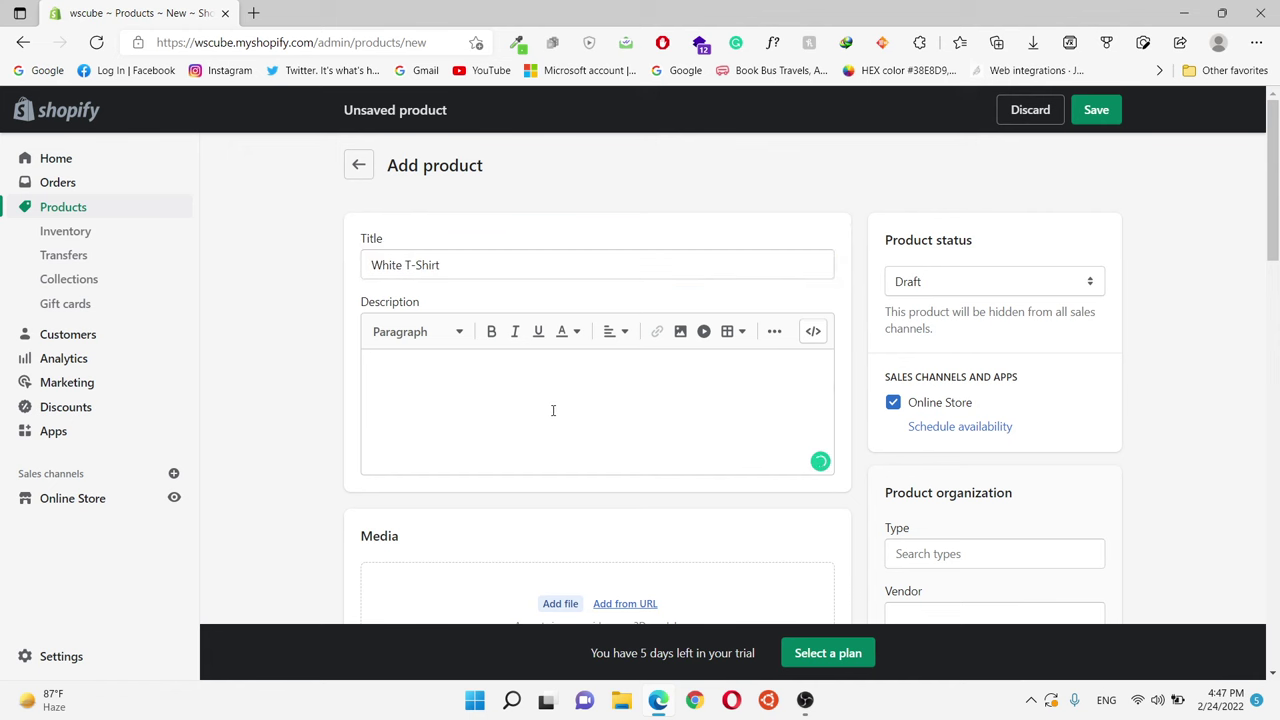
- Search the web in a new tab for "white t shirt description", check the related T-shirt question and return to the product form
left_click(253, 13)
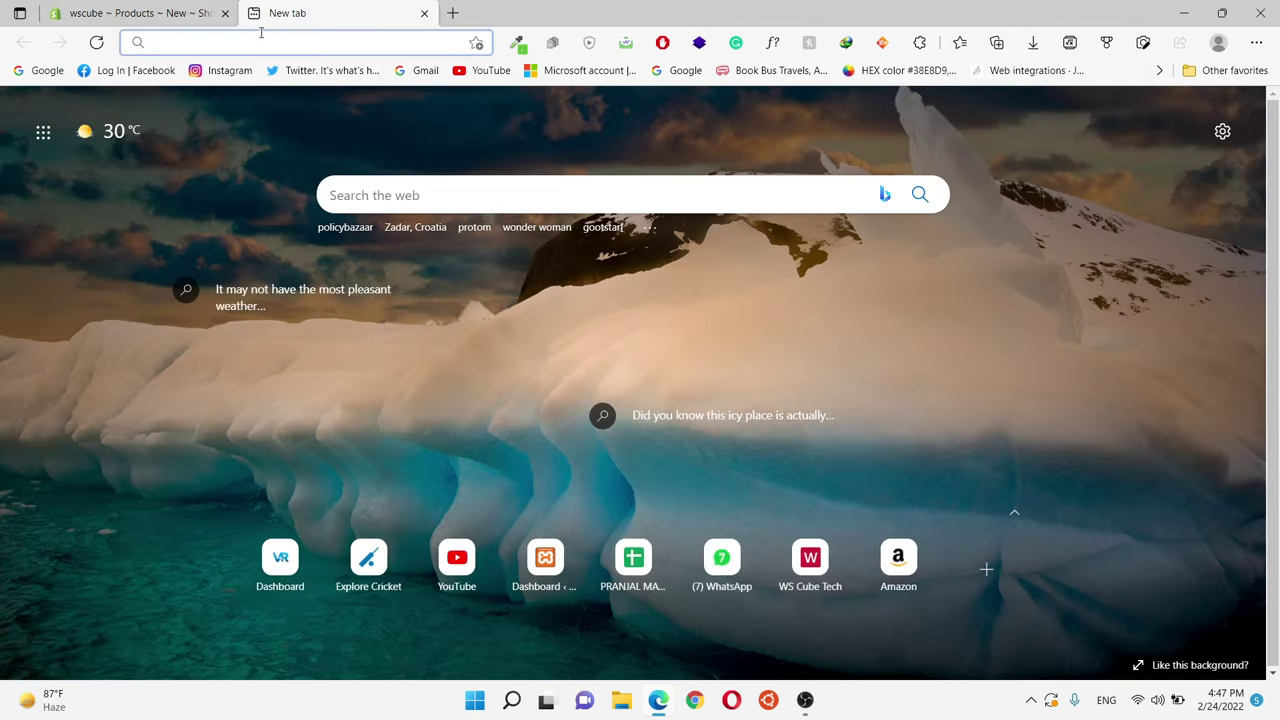
type("white tshirt")
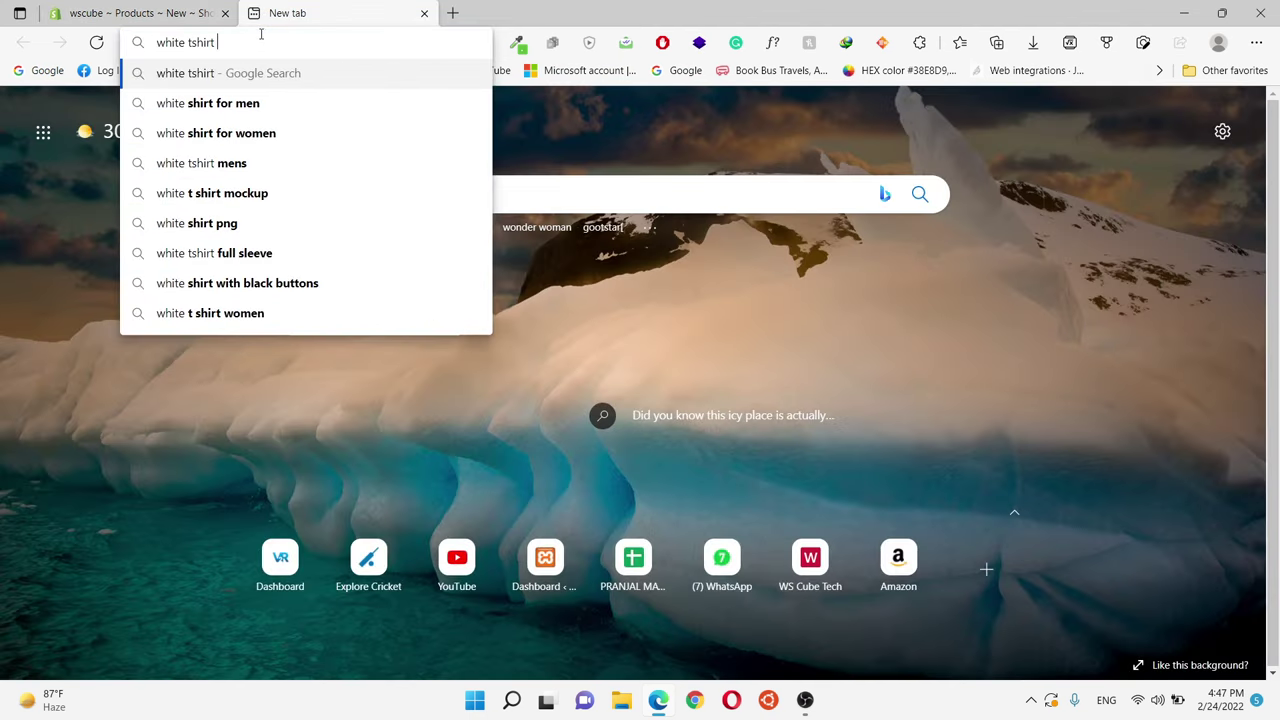
key("BackSpace")
key("BackSpace")
key("BackSpace")
key("BackSpace")
key("BackSpace")
key("BackSpace")
key("BackSpace")
type("t shirt description")
key("Return")
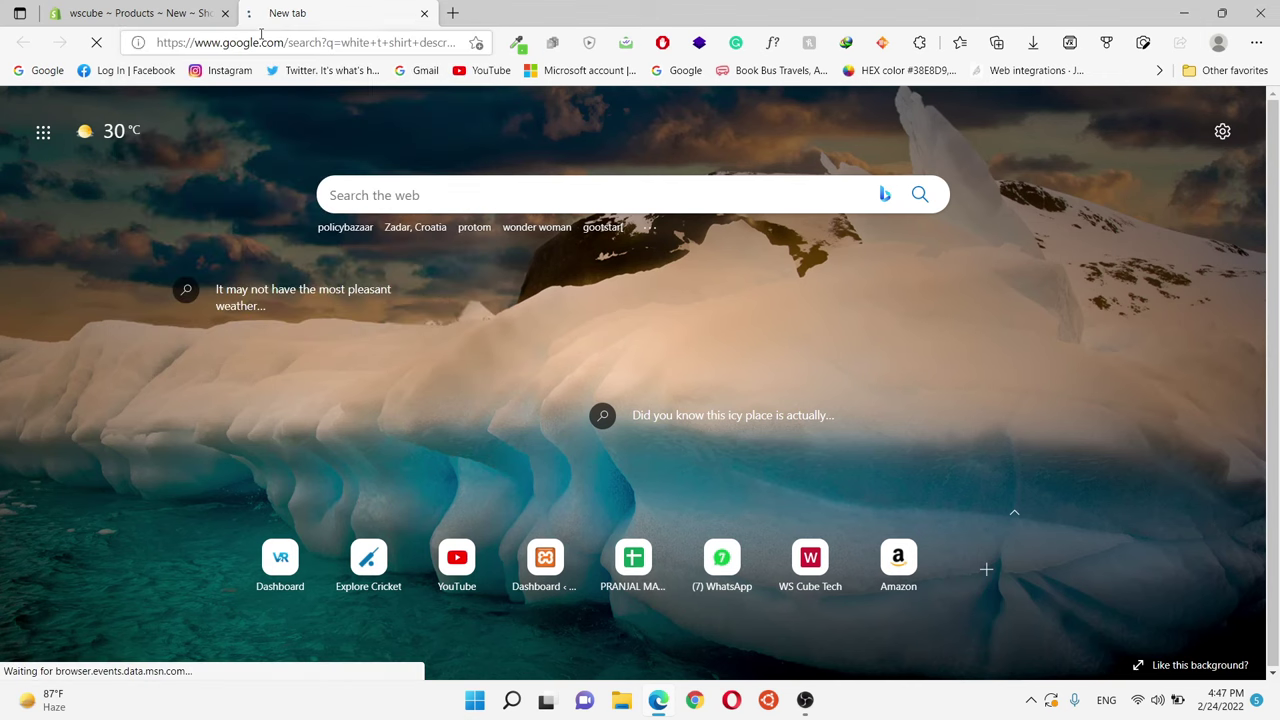
scroll(224, 258, "down", 3)
left_click(292, 415)
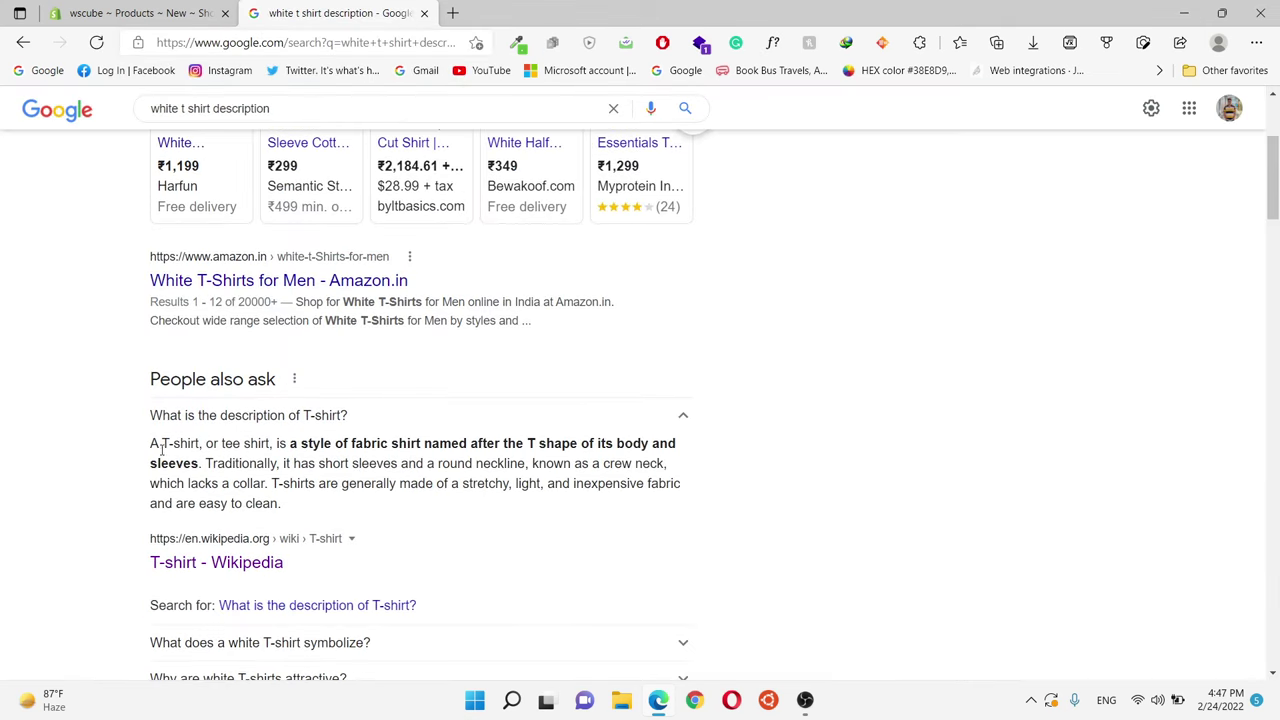
key("ctrl+Tab")
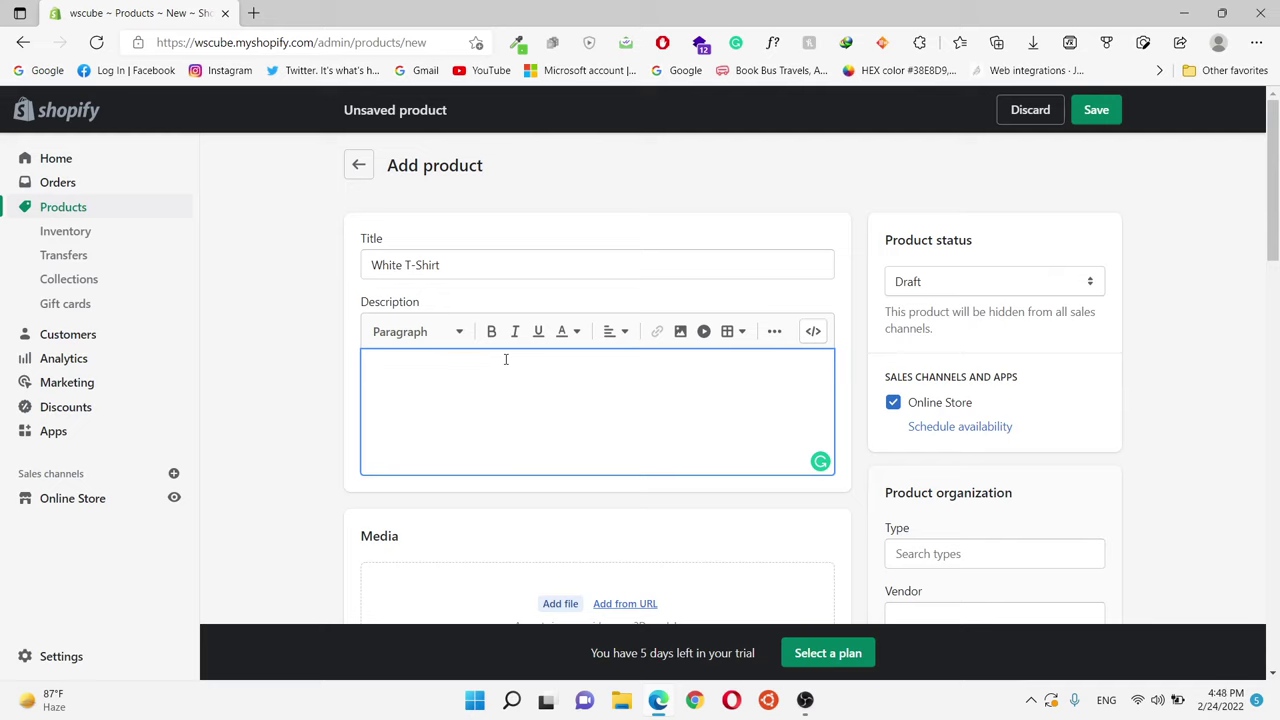
- Write the description "Branded White T-Shirt for men. Made up of 100% cotton material." with White and men bold and 100% cotton bold italic
type("Branded White T-Shirt for men. Made up of 100% cotton material.")
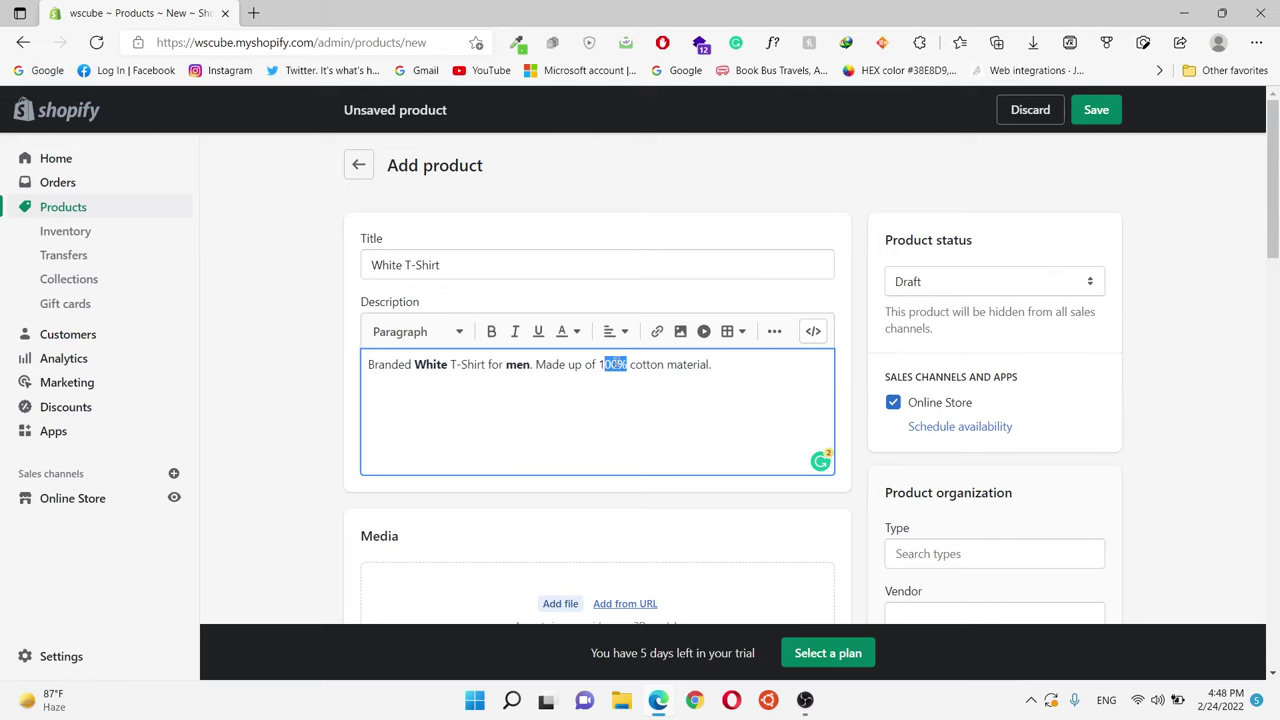
left_click_drag(598, 364, 658, 364)
left_click(505, 337)
left_click(515, 332)
left_click(716, 364)
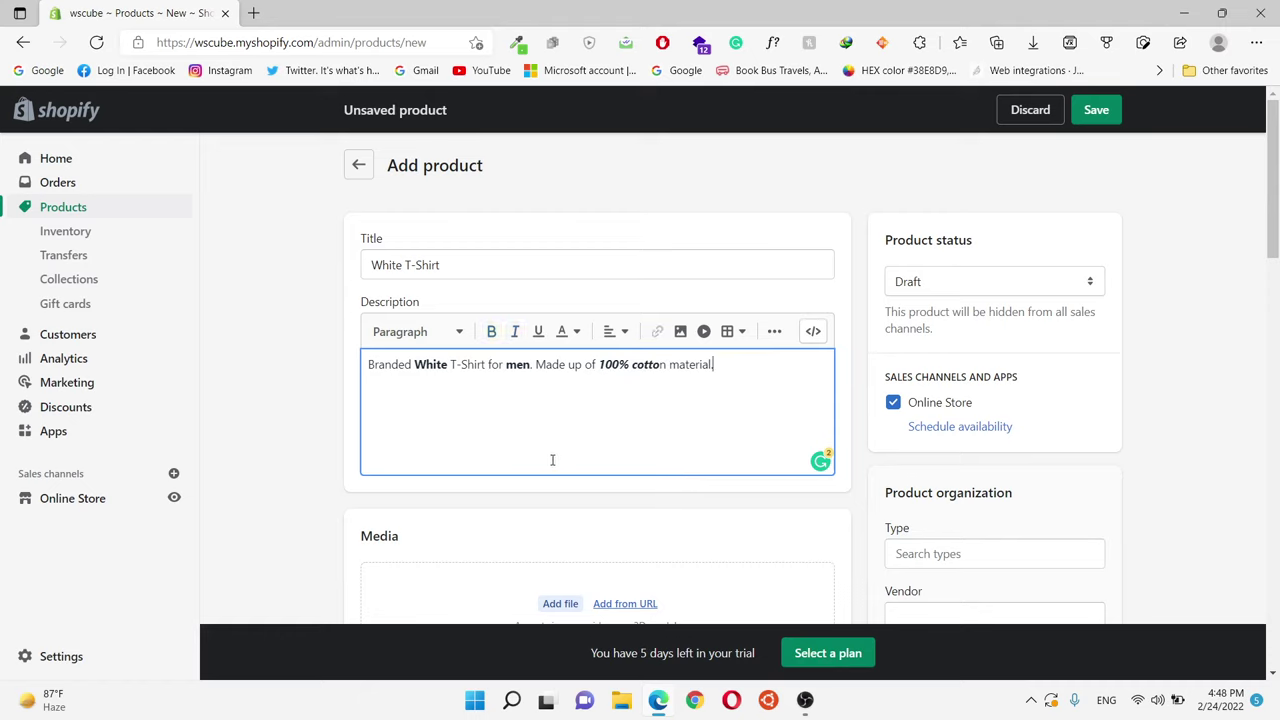
left_click_drag(360, 306, 436, 305)
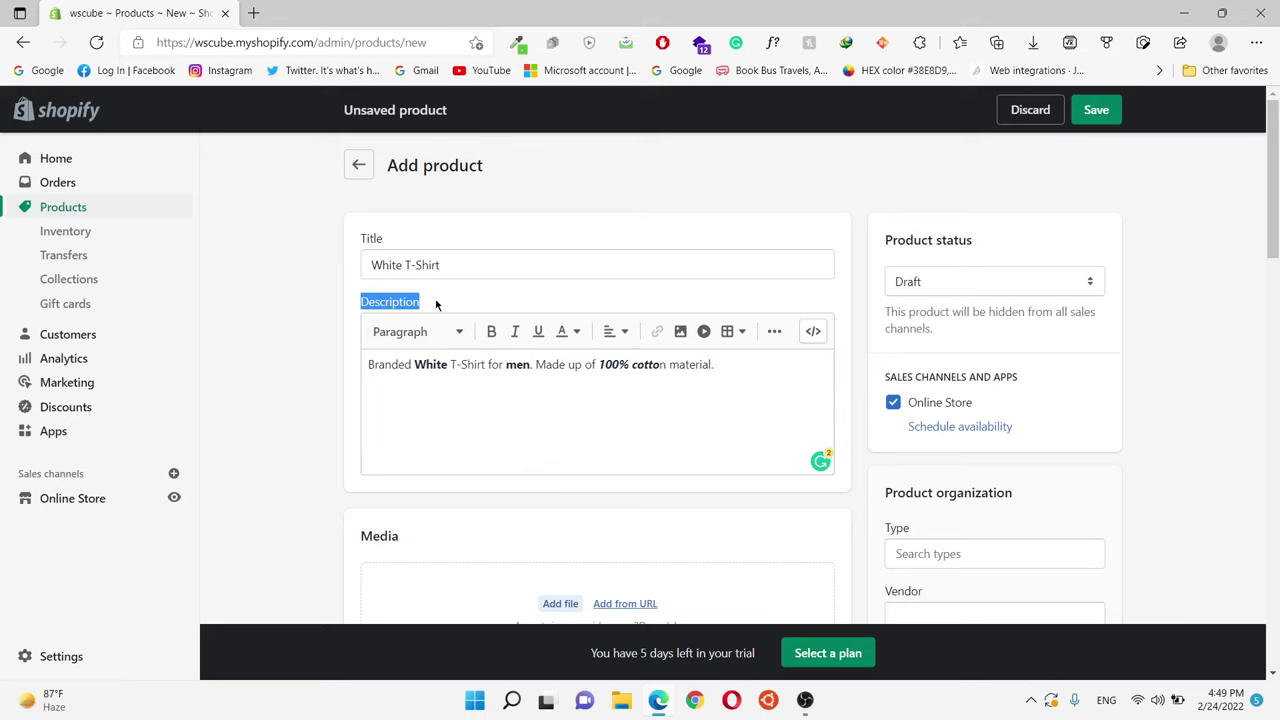
left_click(460, 306)
- Add the image plain-round-neck-tshirt-500x500.jpg from the shop image folder to the product's media
scroll(511, 297, "down", 4)
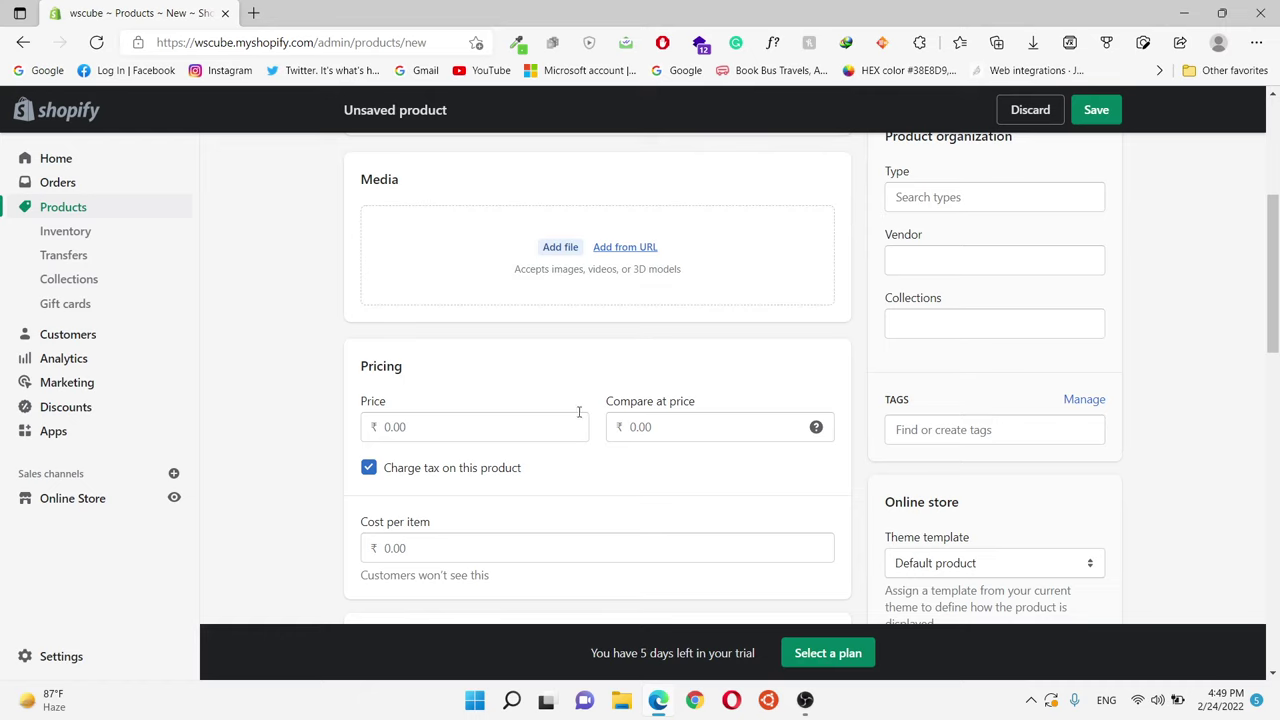
scroll(578, 424, "up", 1)
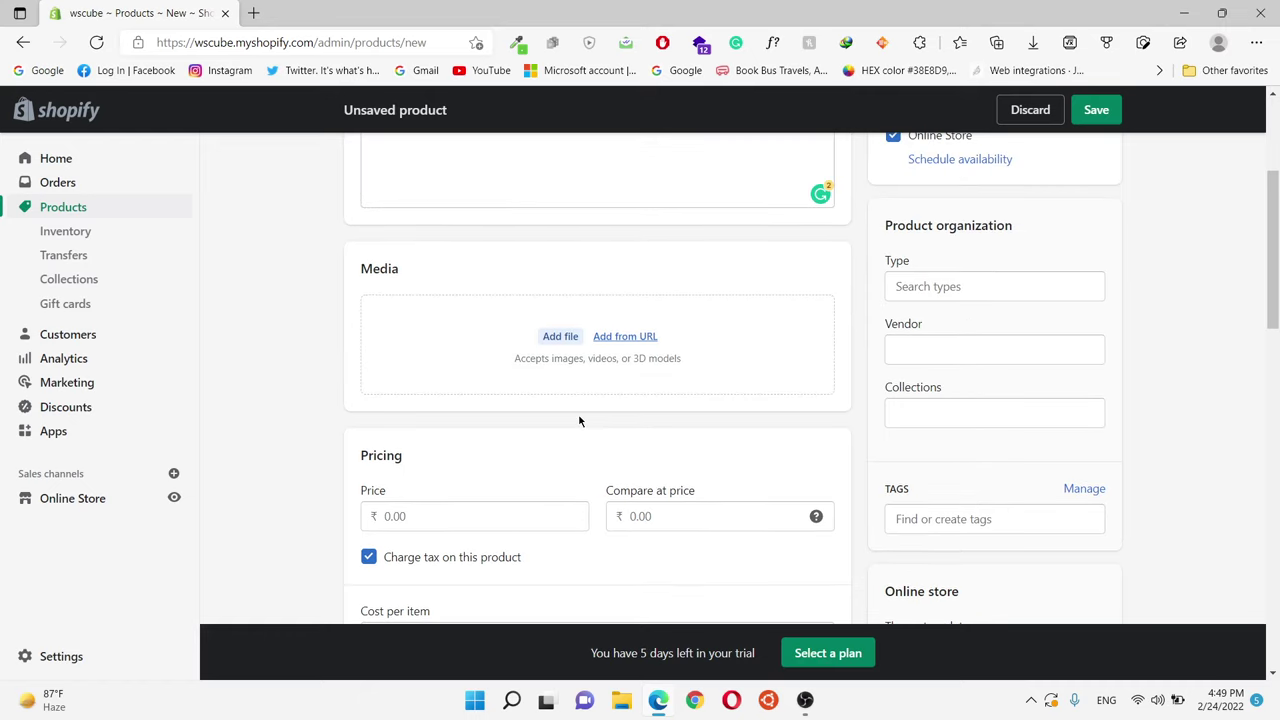
left_click(545, 337)
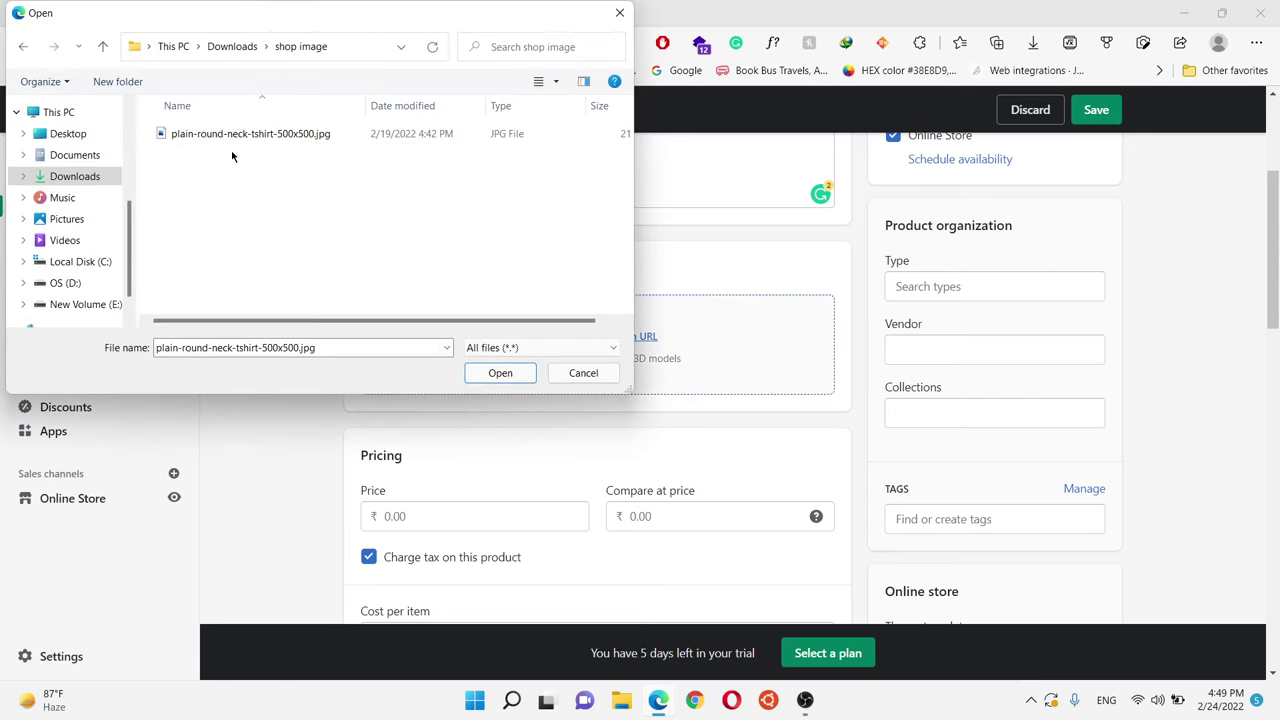
left_click(538, 81)
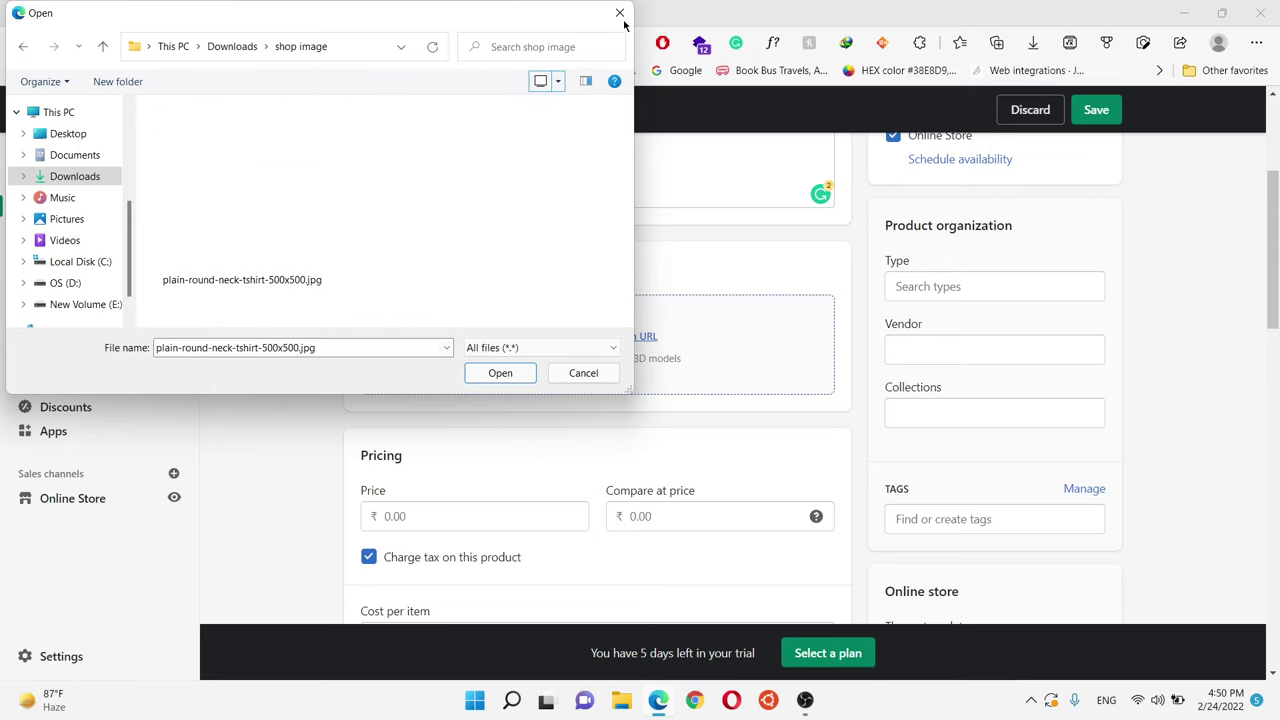
left_click(499, 373)
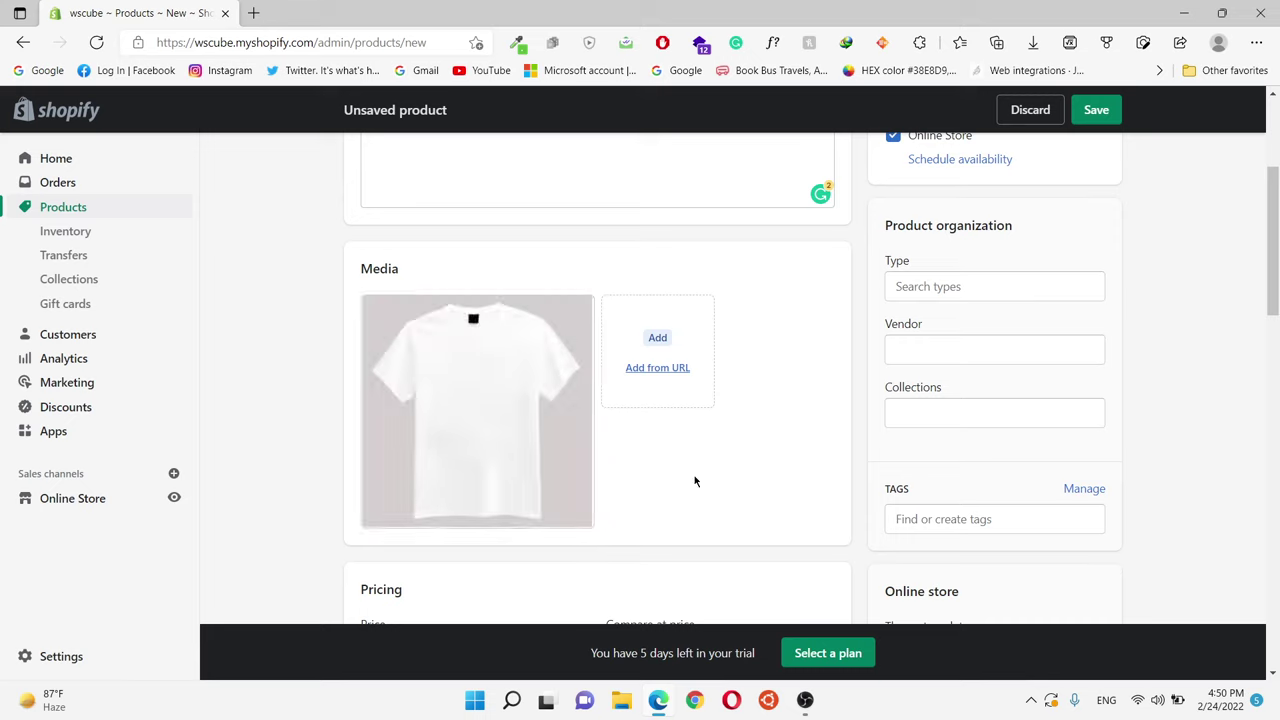
scroll(694, 475, "down", 1)
scroll(697, 470, "up", 1)
- Set the product price to 499
scroll(883, 340, "down", 4)
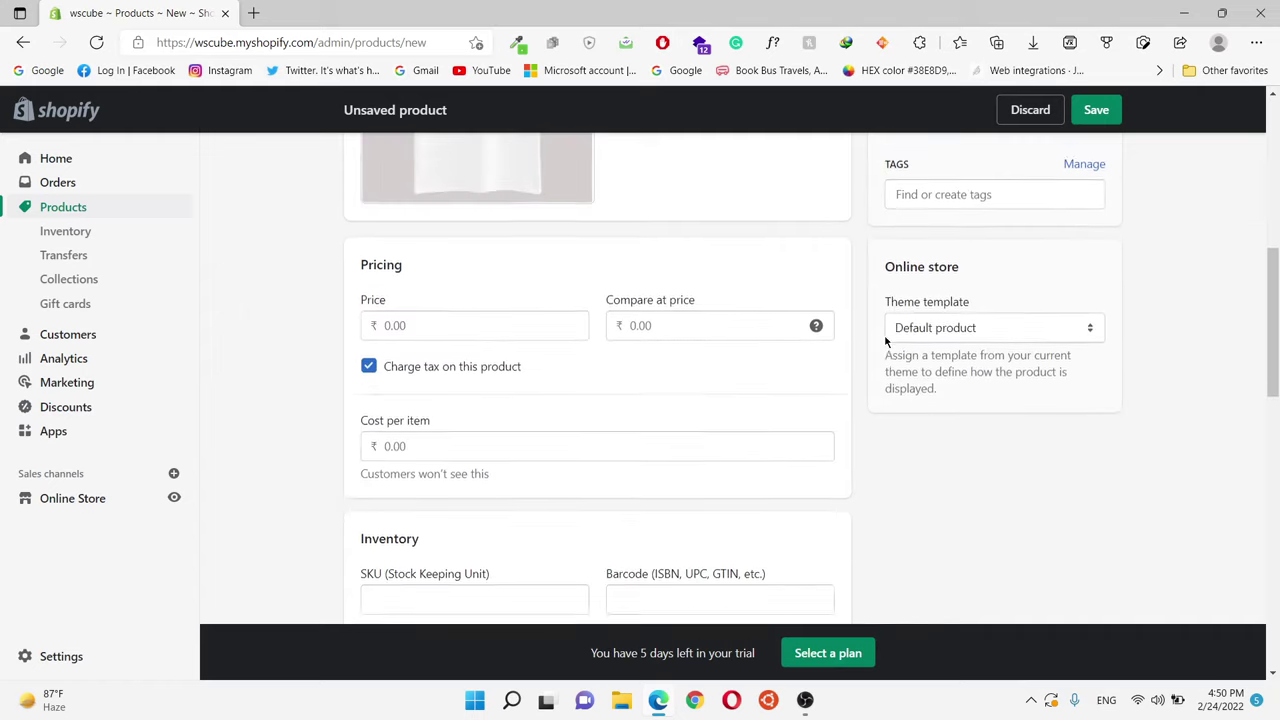
left_click_drag(413, 236, 362, 237)
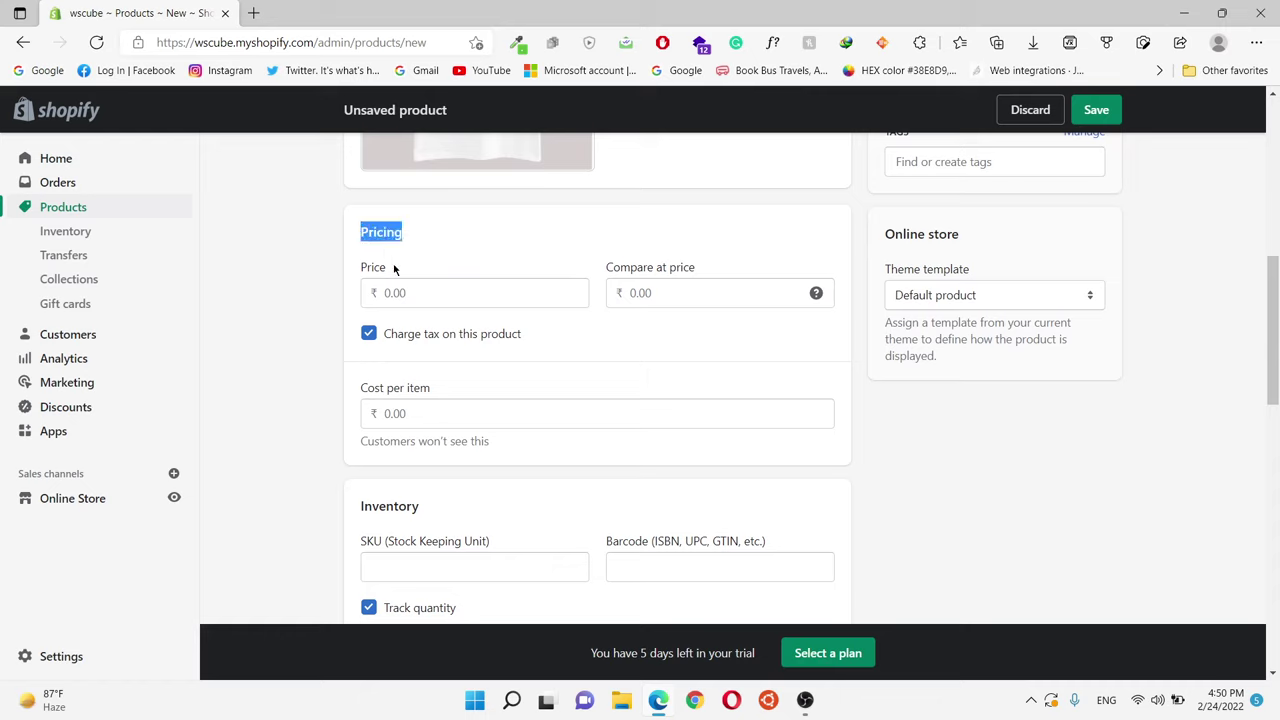
left_click(418, 295)
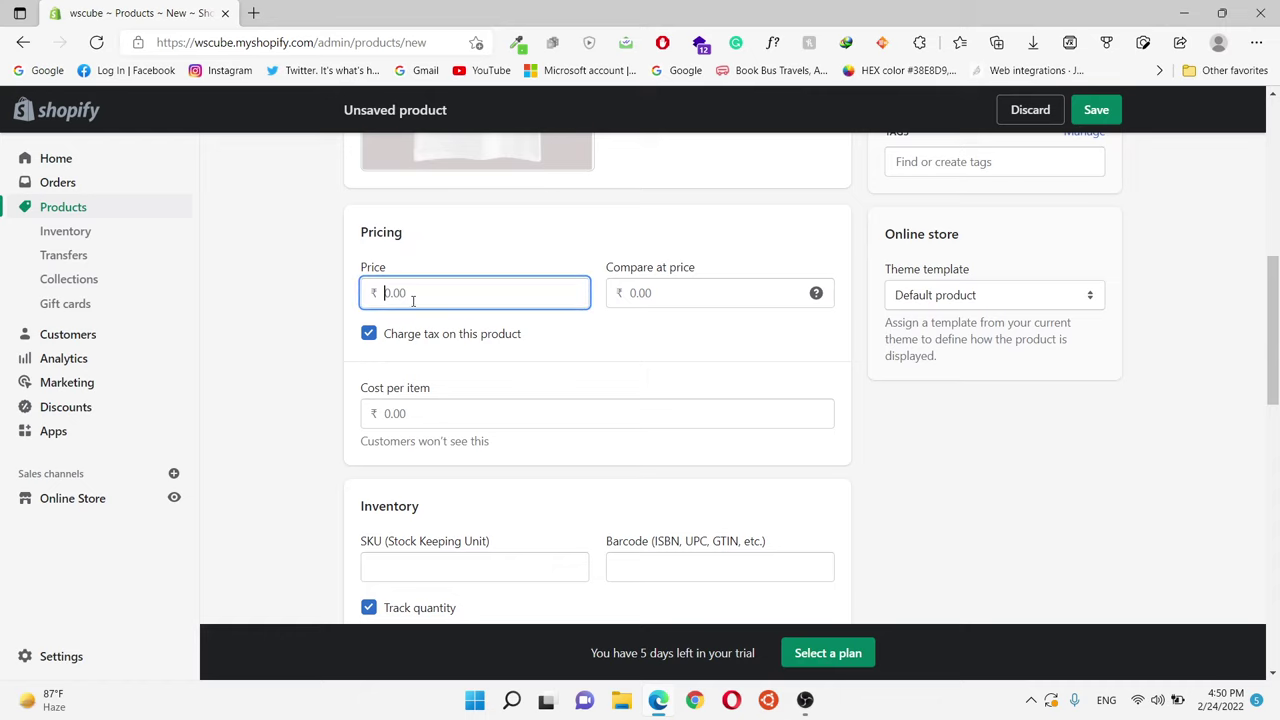
type("499")
left_click(510, 272)
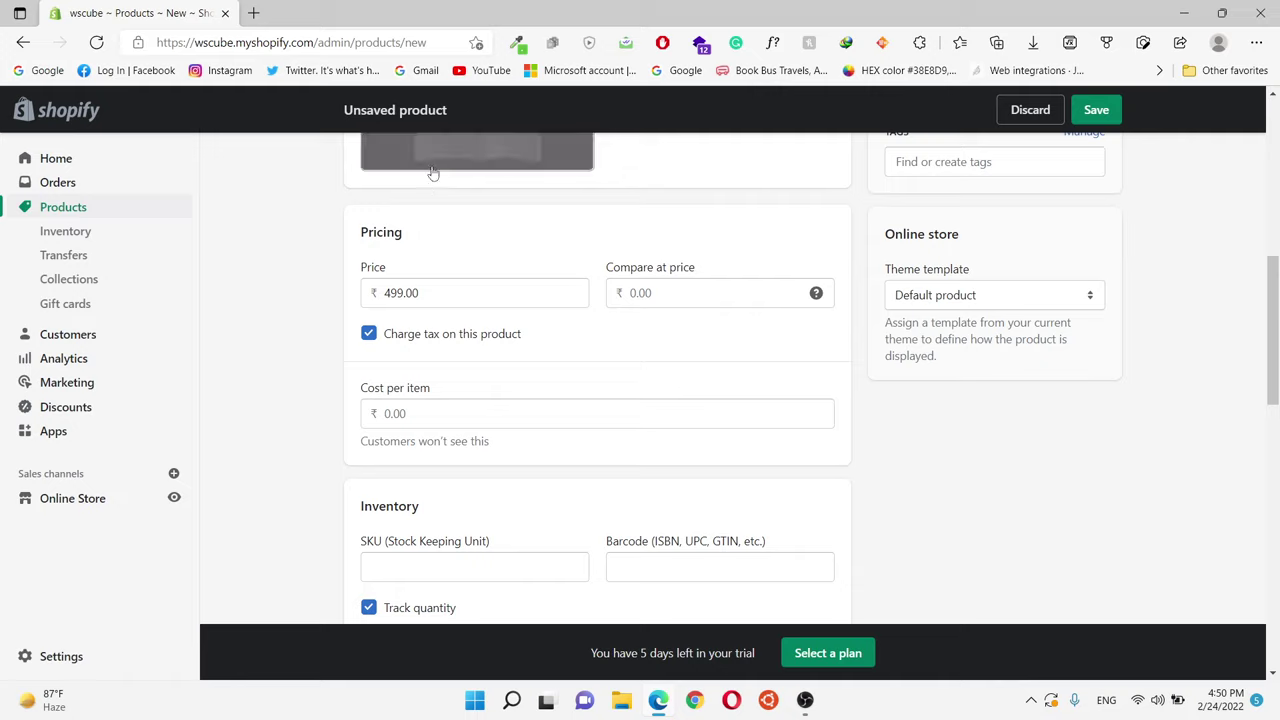
- Set the compare-at price to 599
left_click_drag(587, 282, 714, 257)
left_click(655, 287)
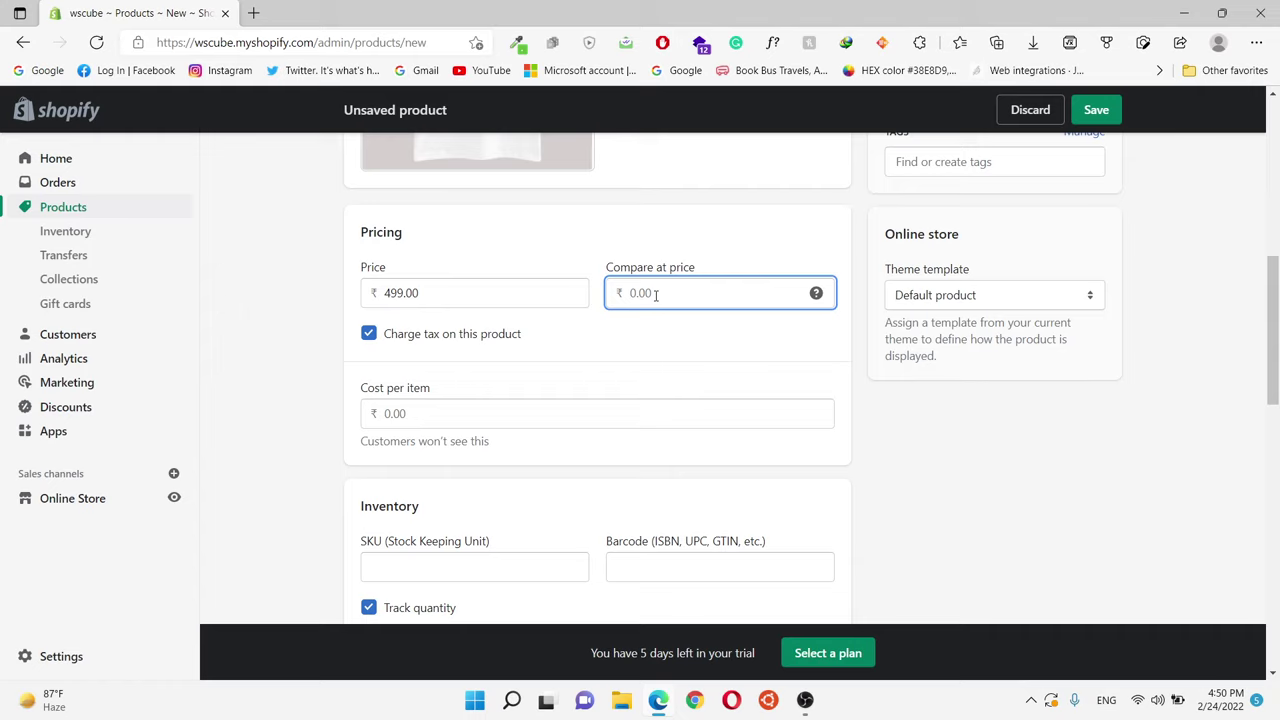
type("8")
key("BackSpace")
type("599")
left_click(660, 351)
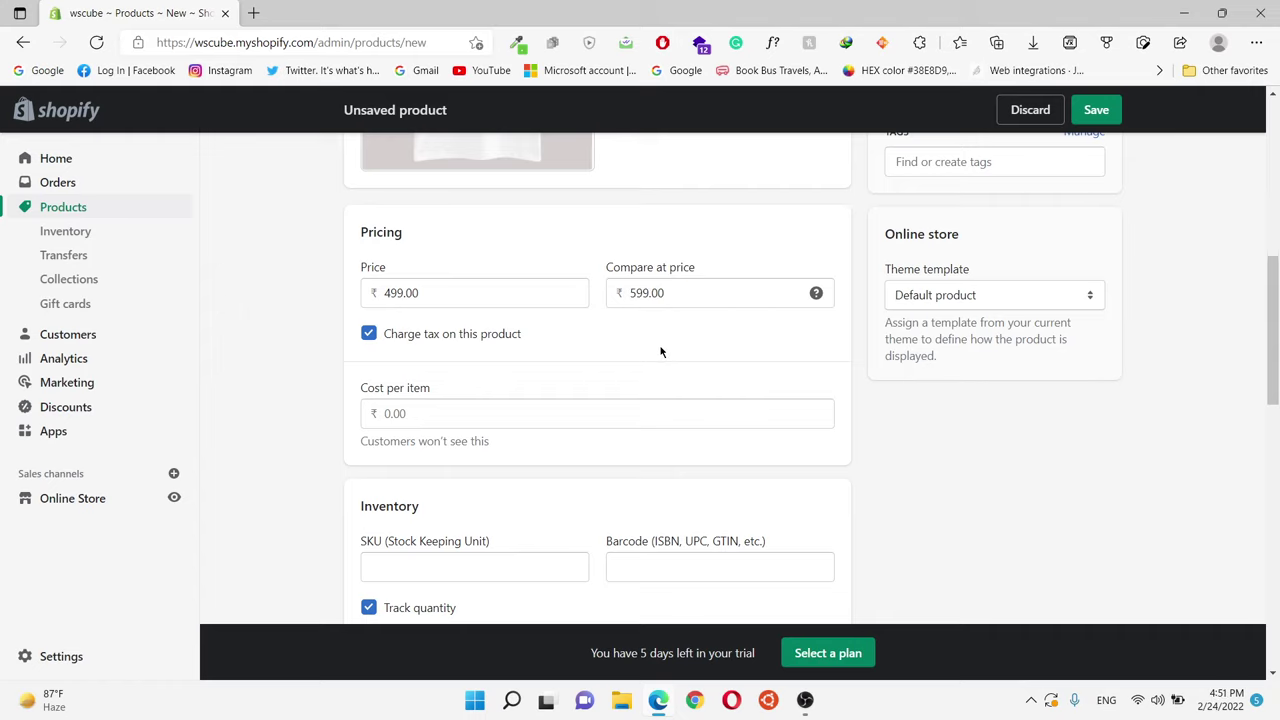
- Review both prices and clear the compare-at price
left_click_drag(670, 293, 618, 294)
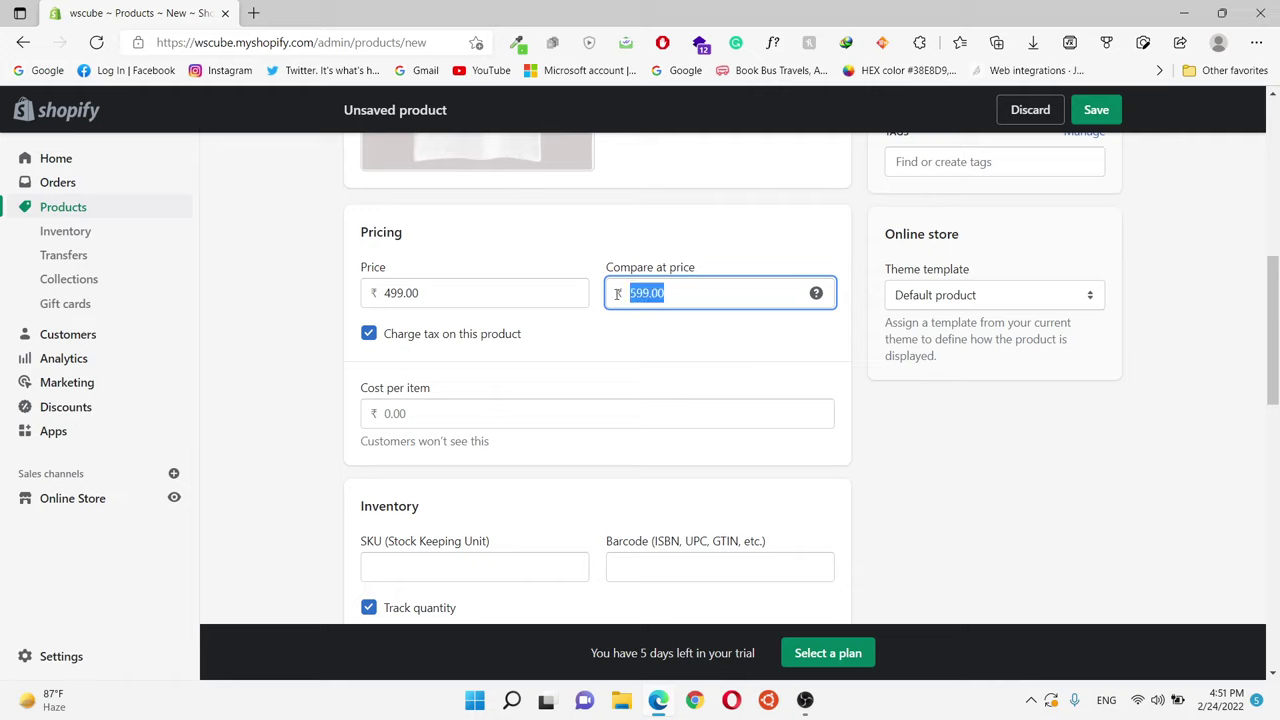
left_click_drag(430, 293, 371, 298)
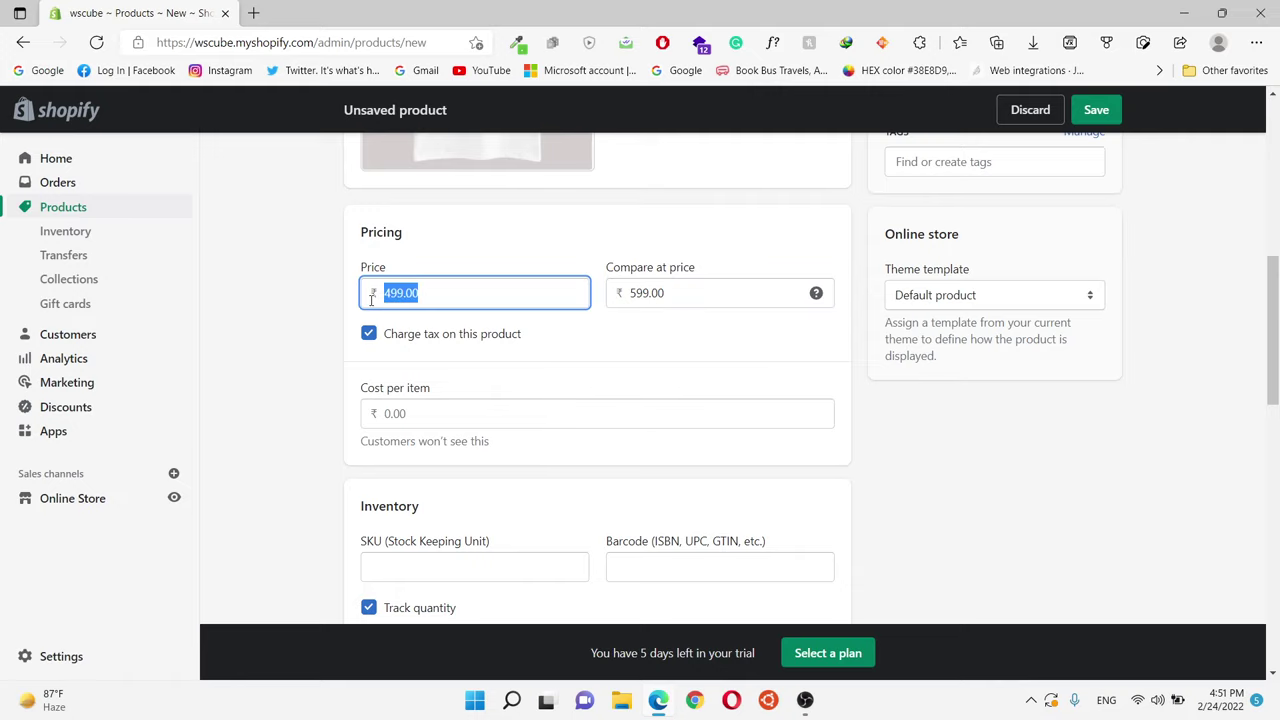
left_click_drag(686, 297, 574, 312)
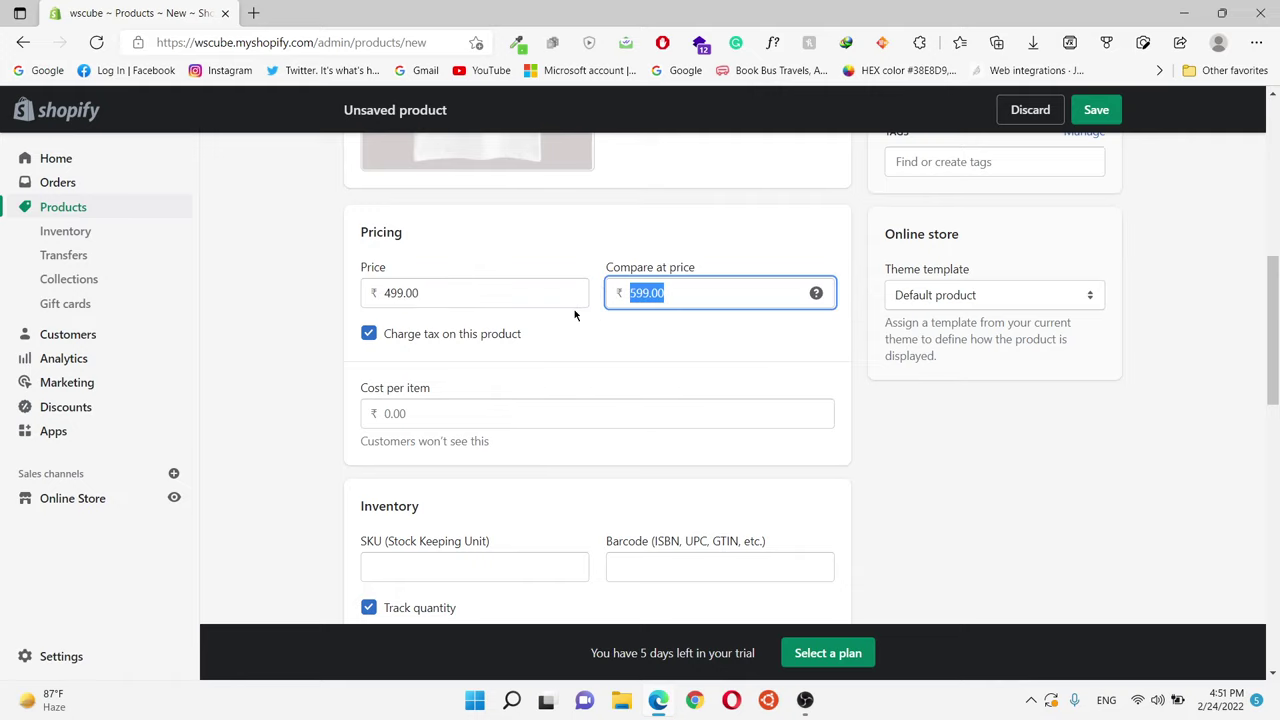
key("BackSpace")
left_click(650, 381)
- Turn the product's tax charge off and back on
scroll(620, 409, "up", 6)
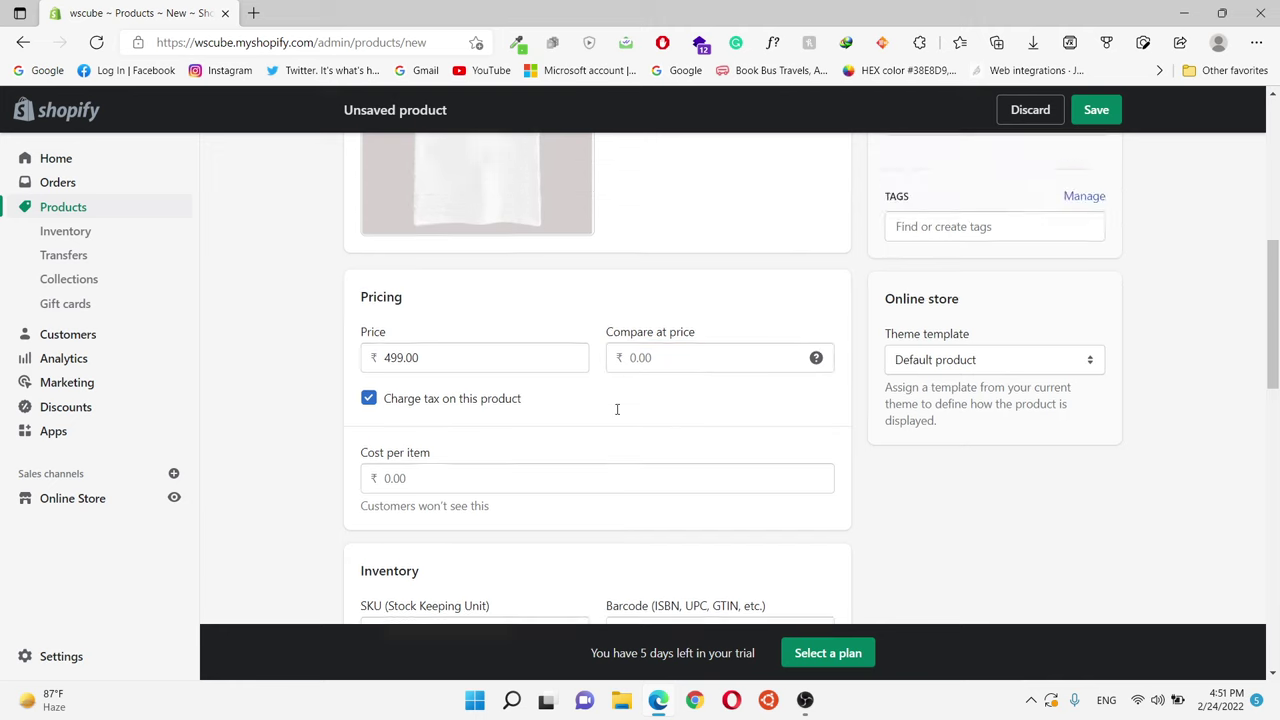
scroll(618, 409, "down", 7)
scroll(610, 415, "up", 1)
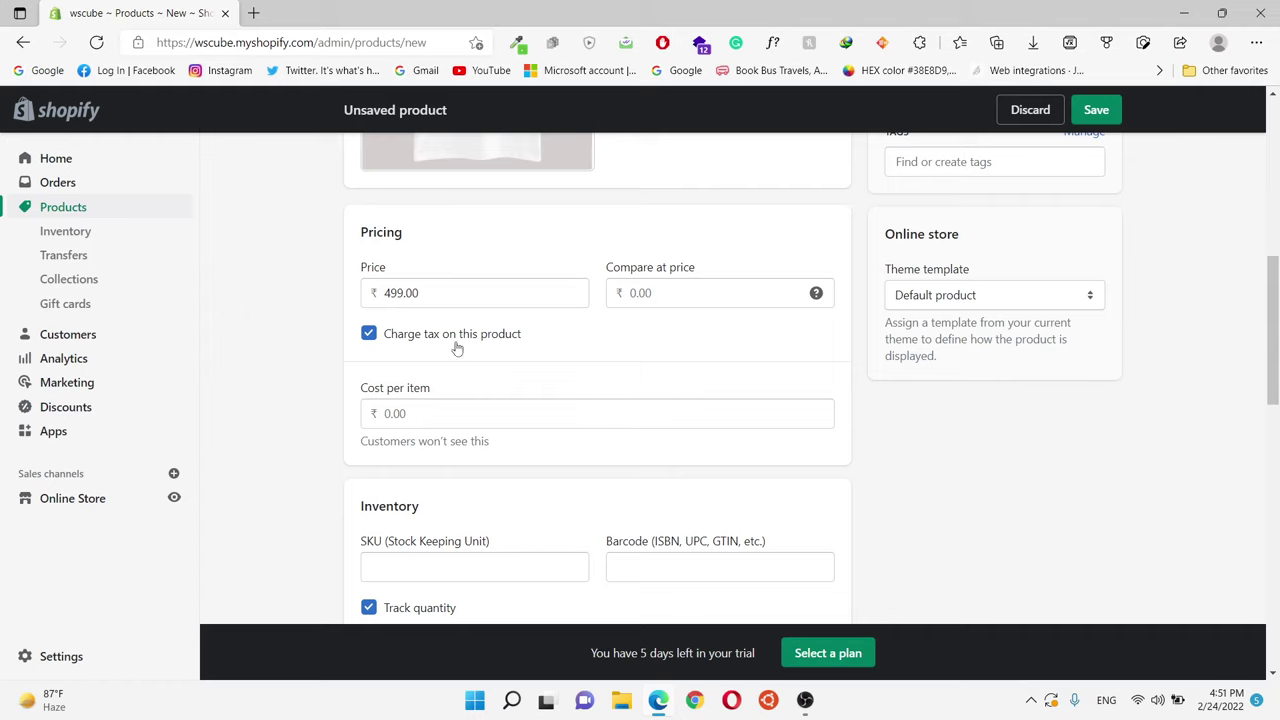
left_click(368, 336)
left_click(368, 336)
- Examine the cost per item field with its customer visibility note, and the SKU field in the inventory section
scroll(560, 300, "down", 1)
left_click_drag(357, 306, 428, 299)
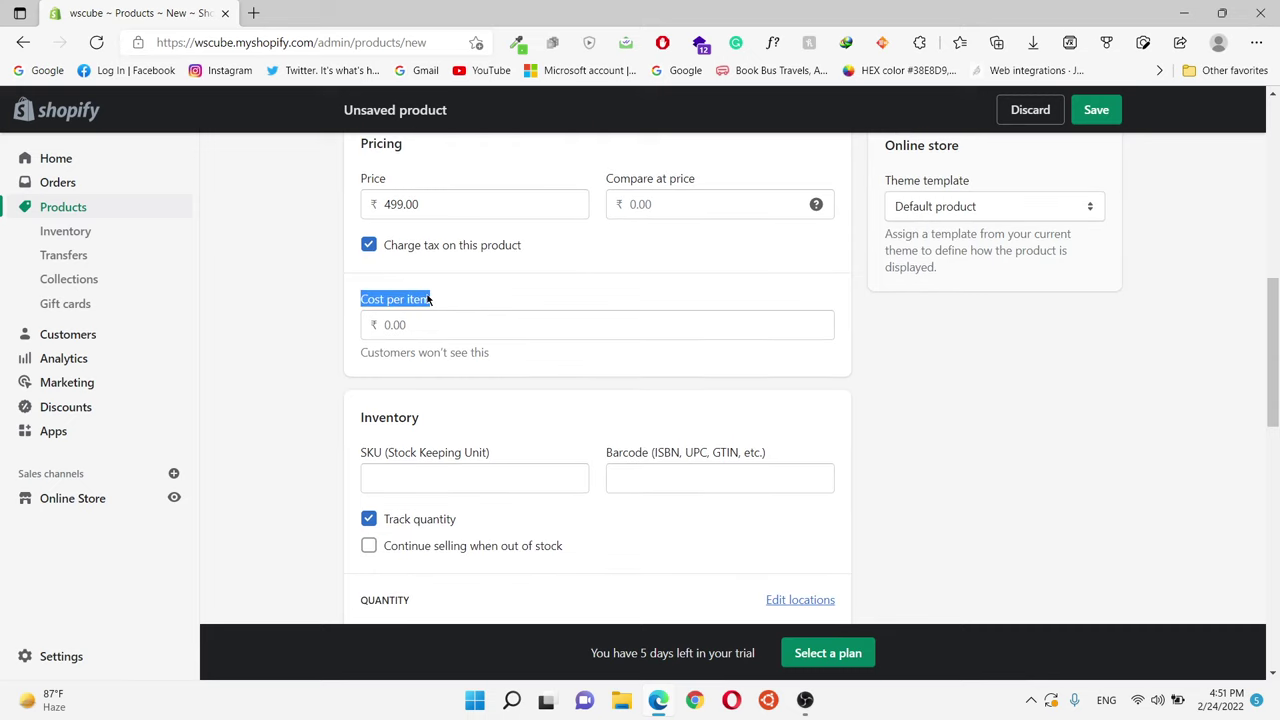
left_click_drag(500, 364, 360, 358)
left_click(400, 356)
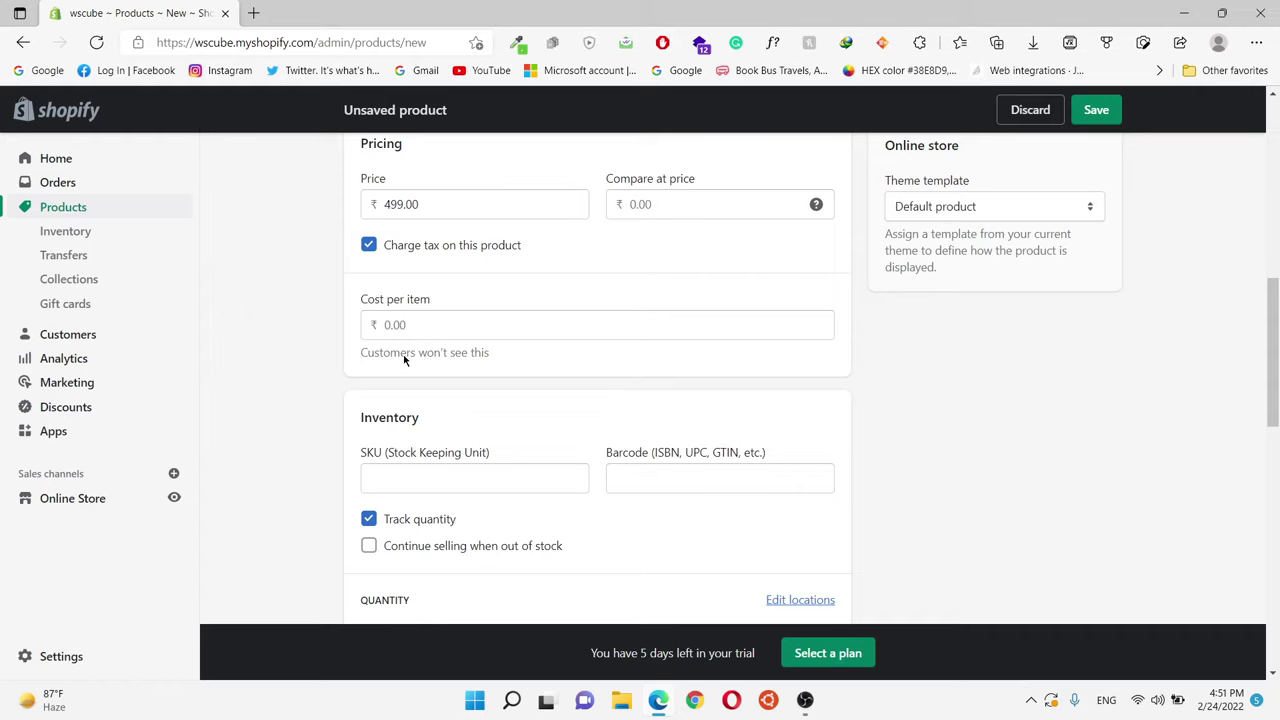
left_click_drag(440, 298, 360, 305)
left_click(371, 312)
scroll(463, 297, "down", 2)
left_click_drag(360, 239, 425, 232)
left_click_drag(519, 274, 362, 277)
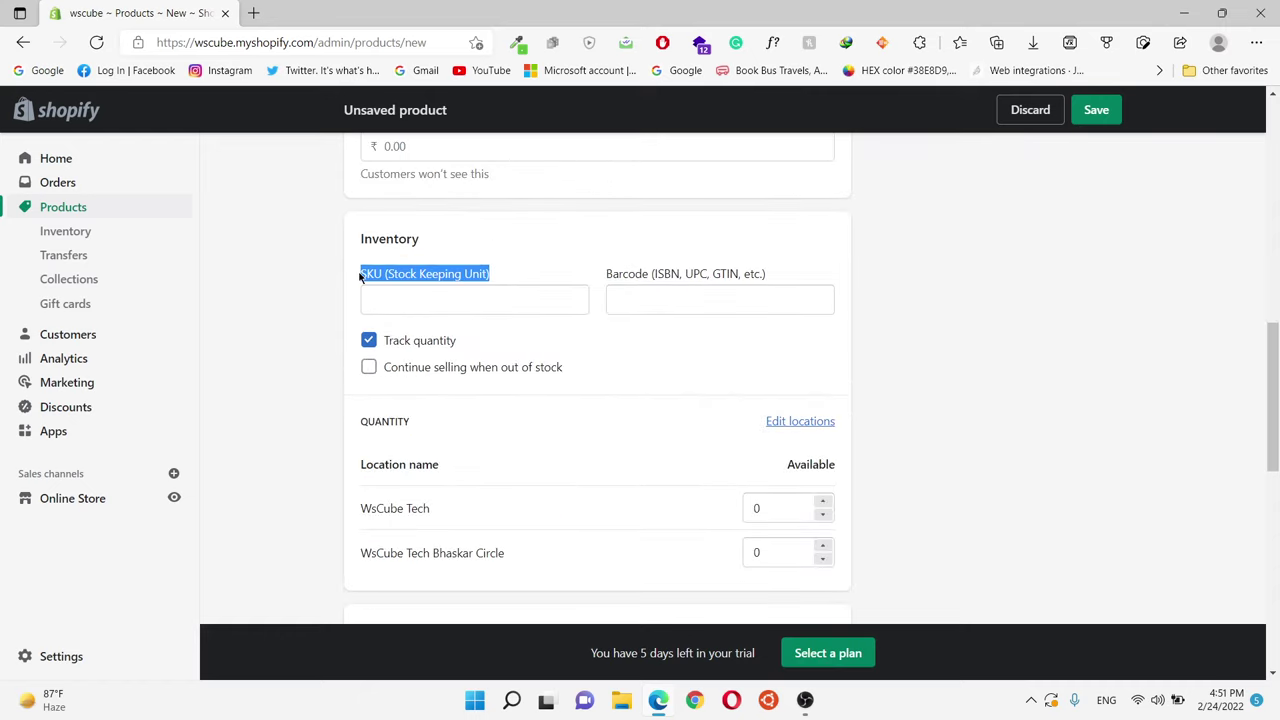
left_click(437, 276)
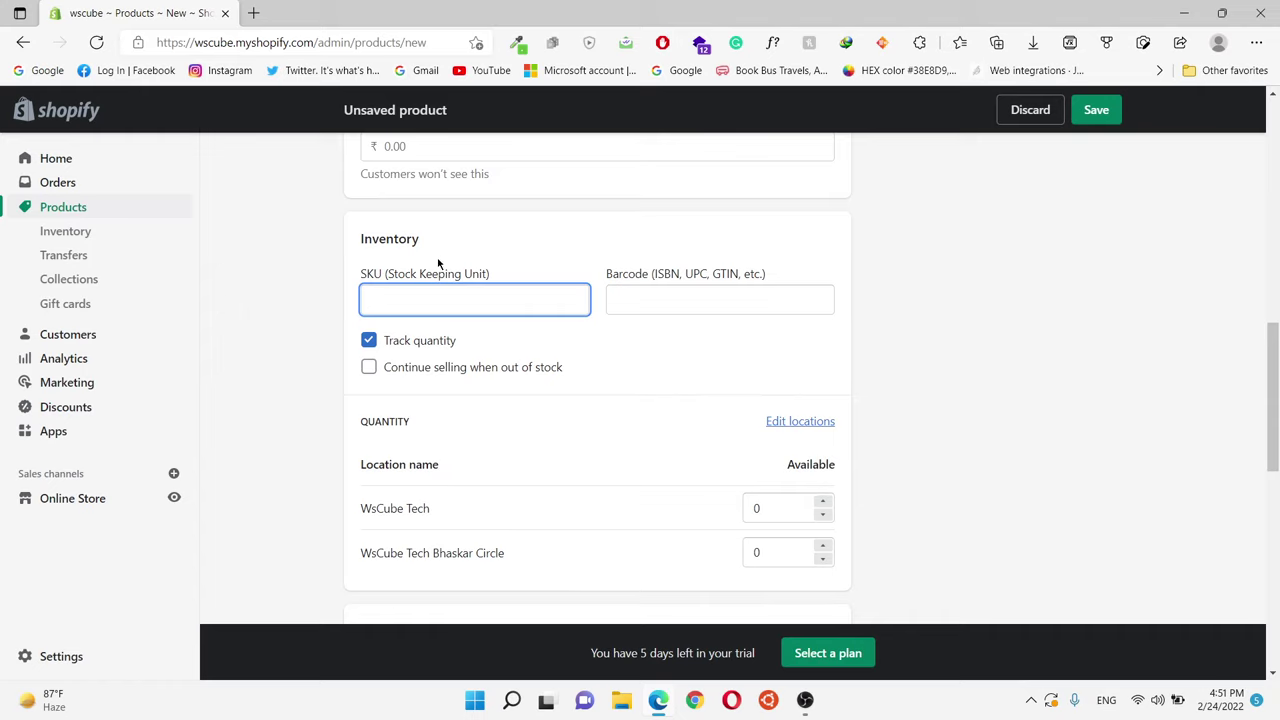
left_click_drag(389, 274, 492, 280)
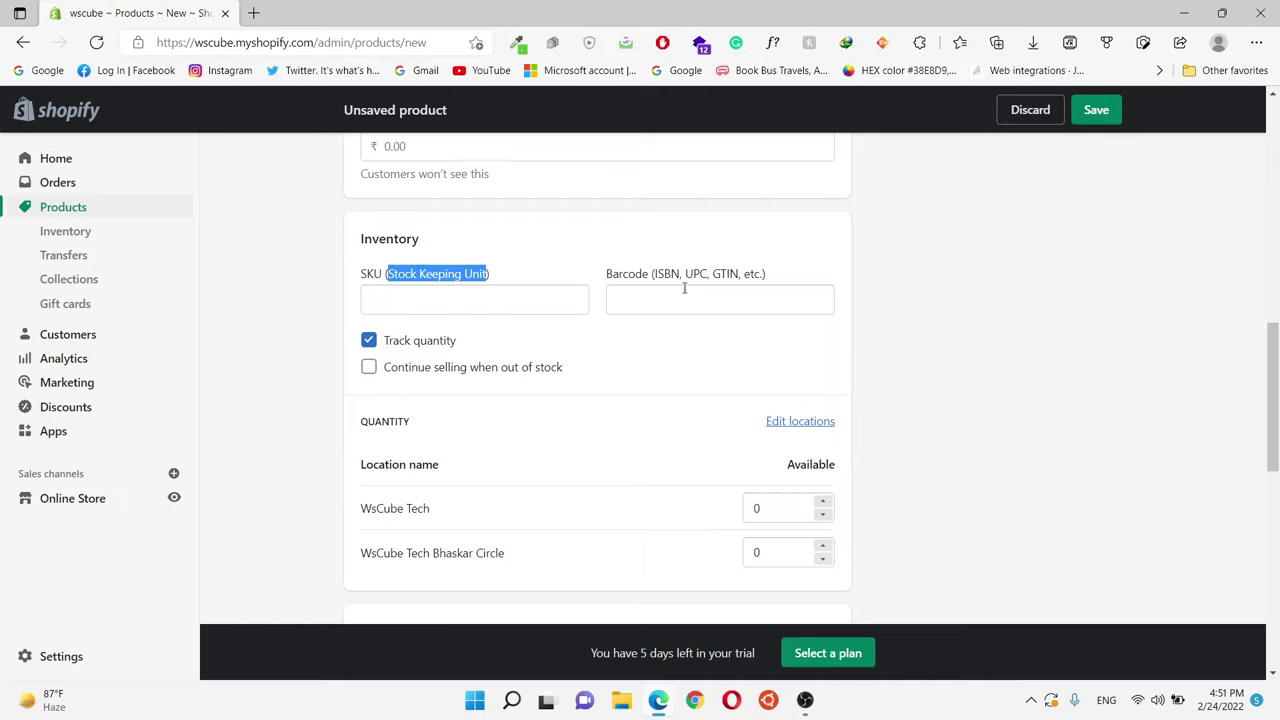
left_click(480, 290)
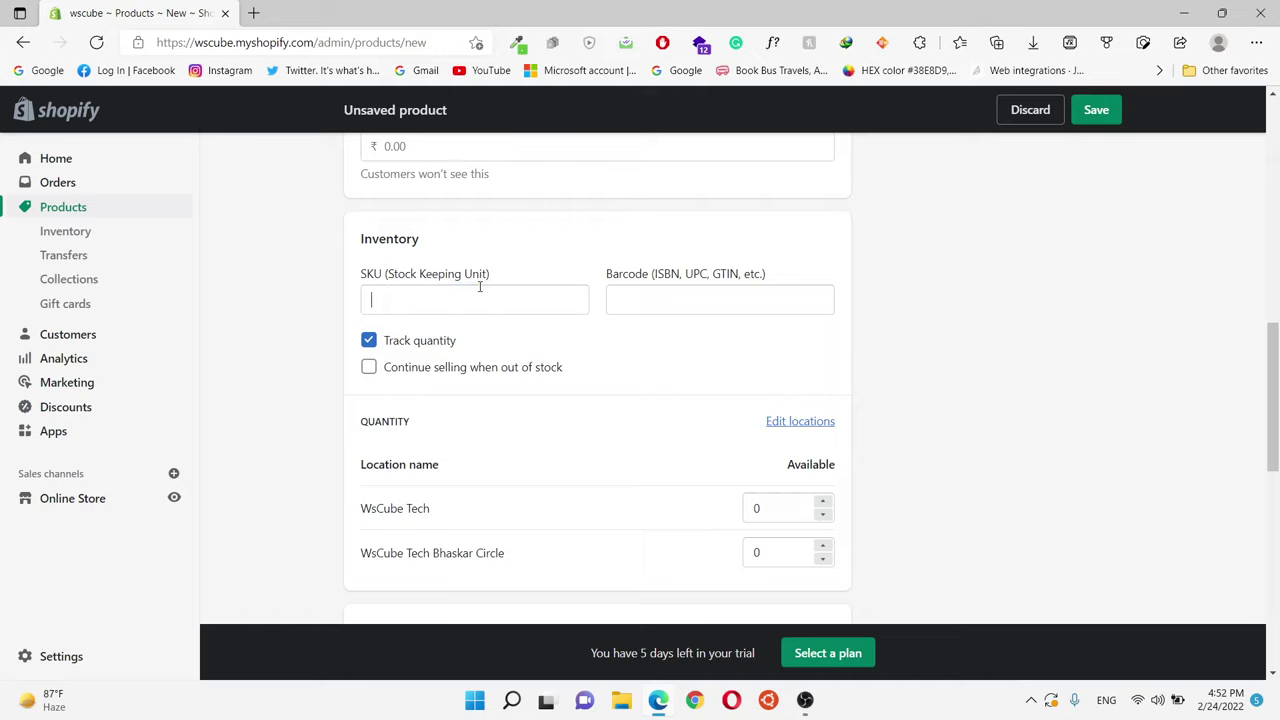
- Set the product's SKU to 10 in the inventory section and leave the barcode empty
type("10")
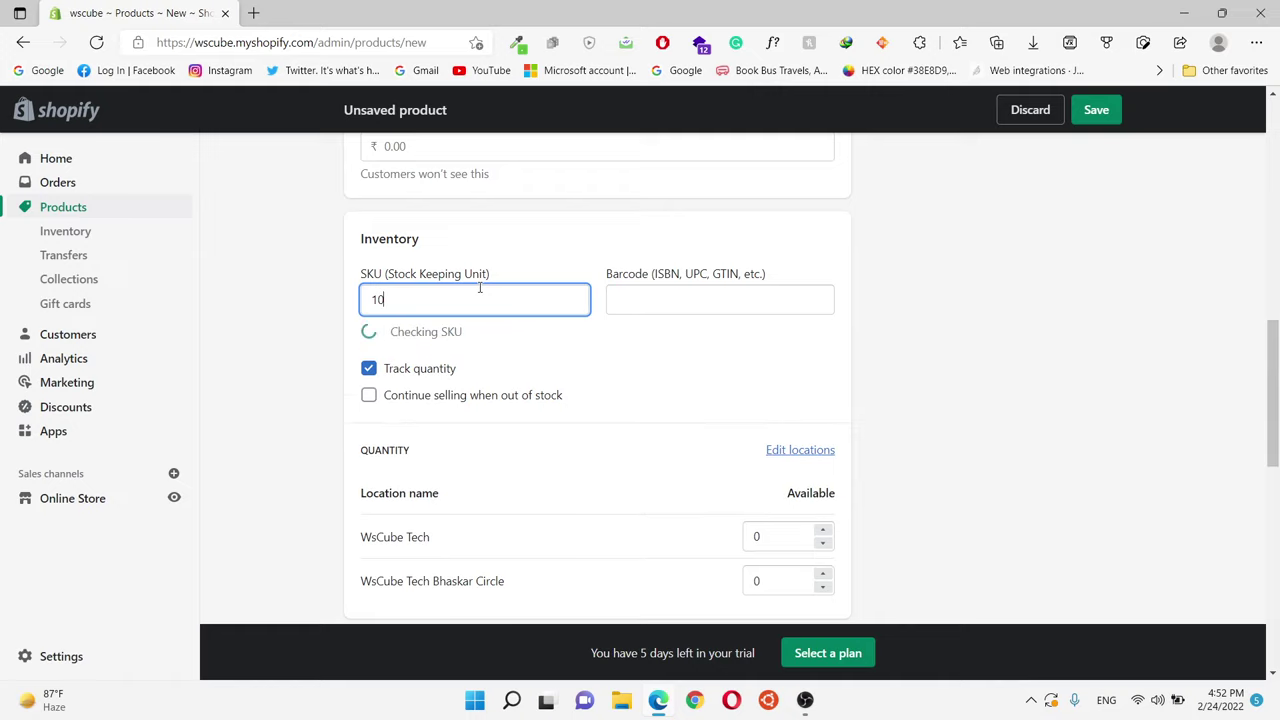
left_click(534, 246)
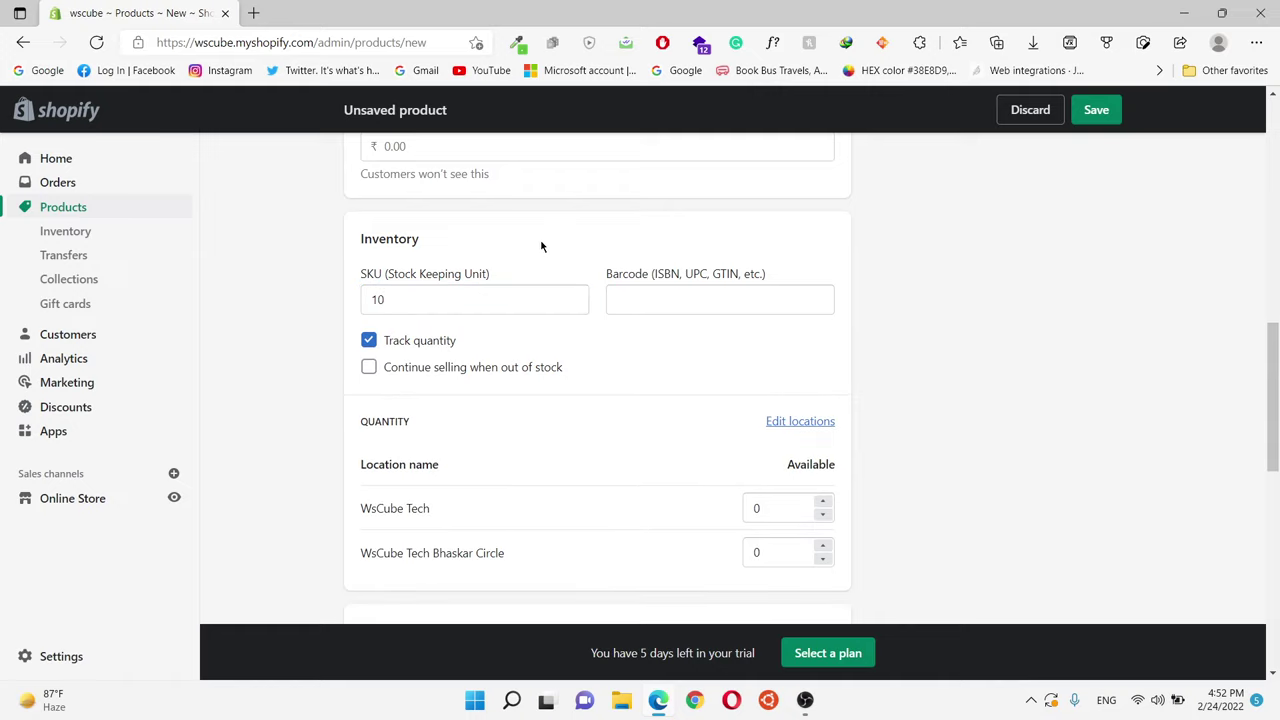
left_click_drag(593, 282, 770, 276)
left_click(606, 282)
left_click(763, 303)
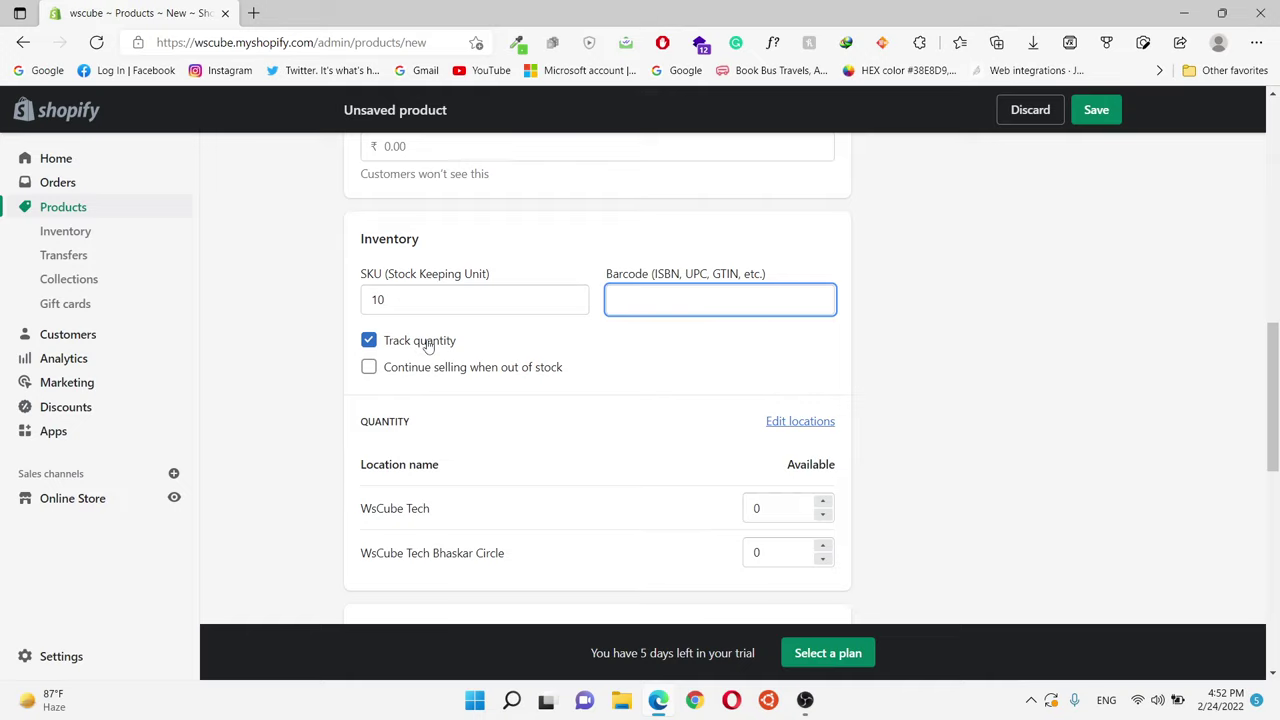
left_click_drag(455, 300, 368, 310)
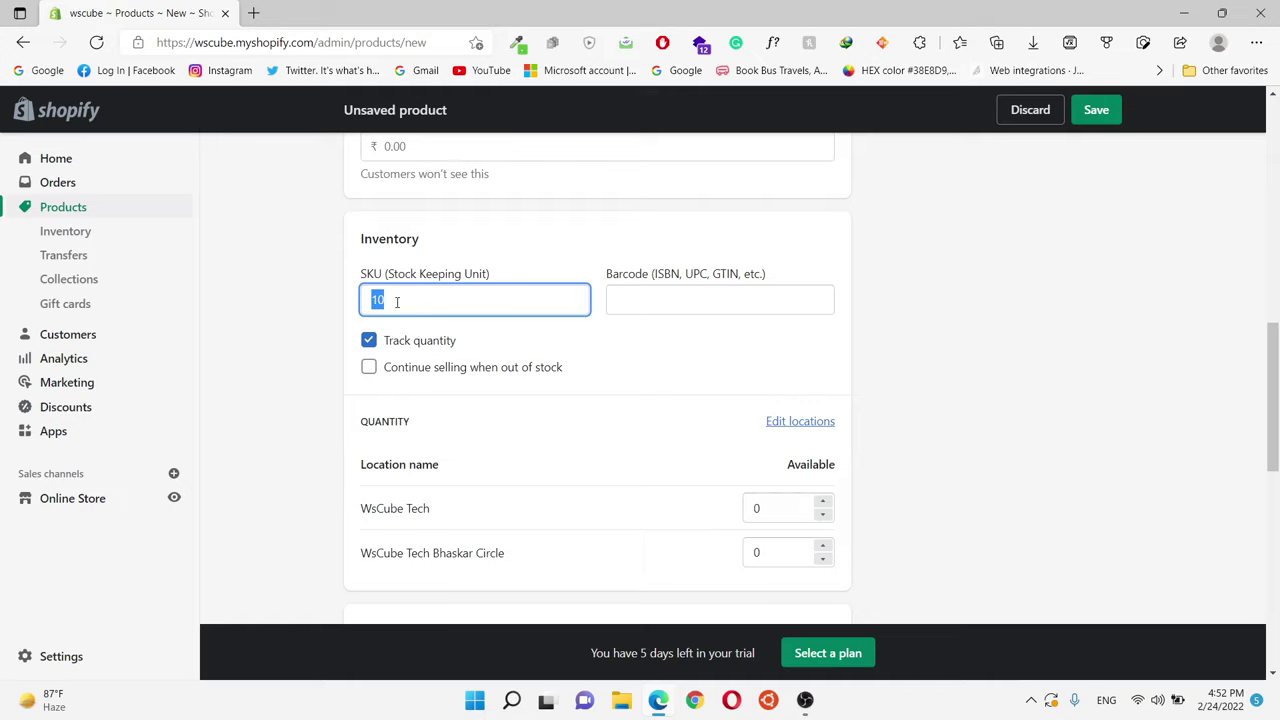
type("10")
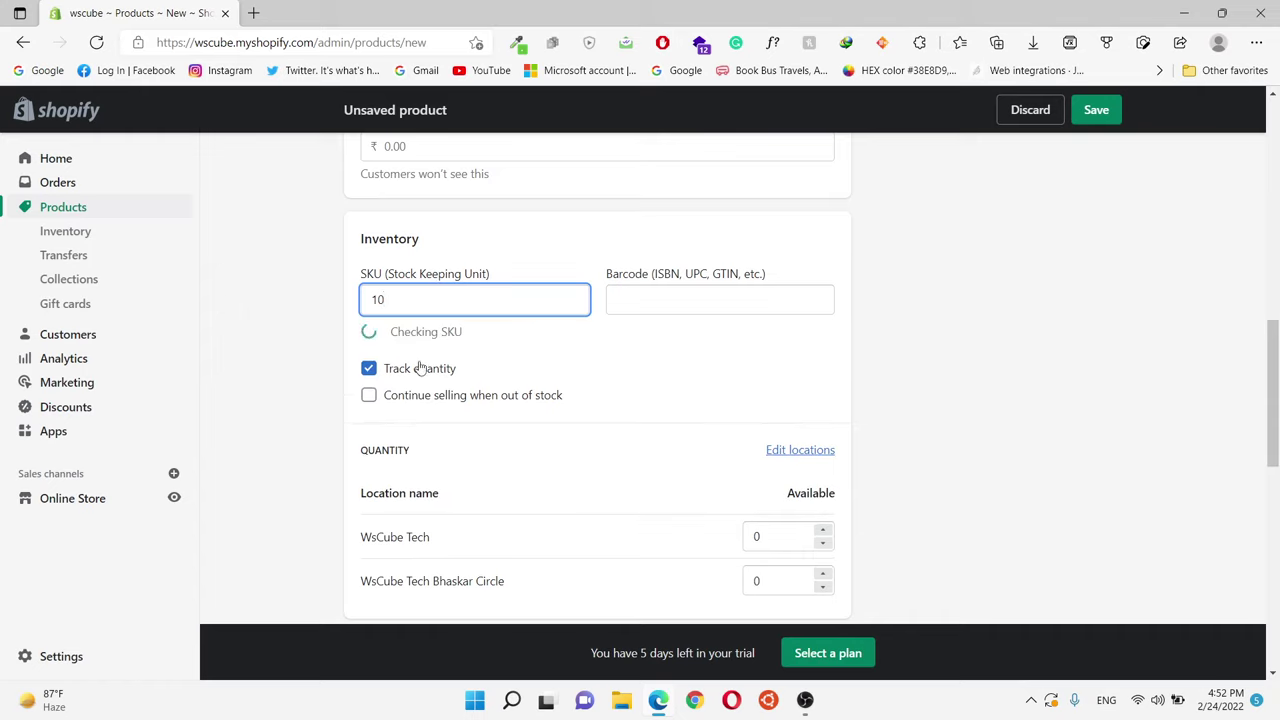
- Toggle quantity tracking, leaving it on, and allow the product to continue selling when out of stock
left_click(421, 344)
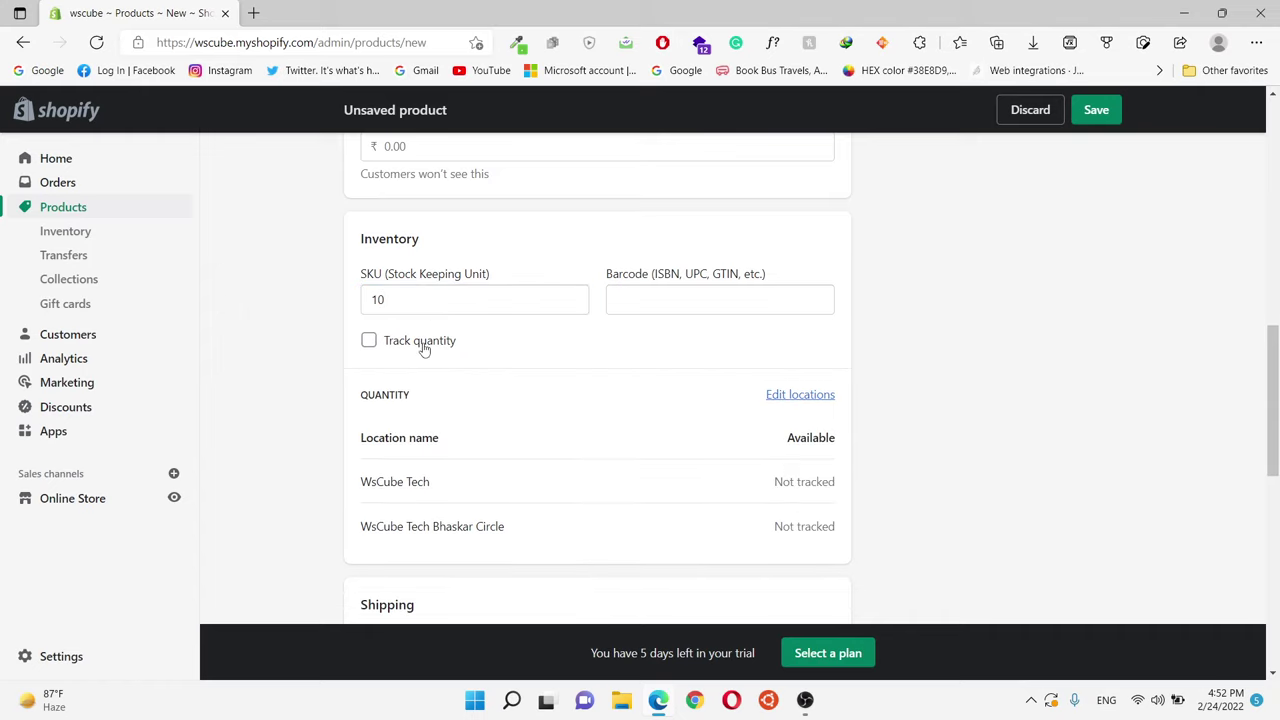
left_click(424, 348)
left_click(424, 348)
left_click(424, 348)
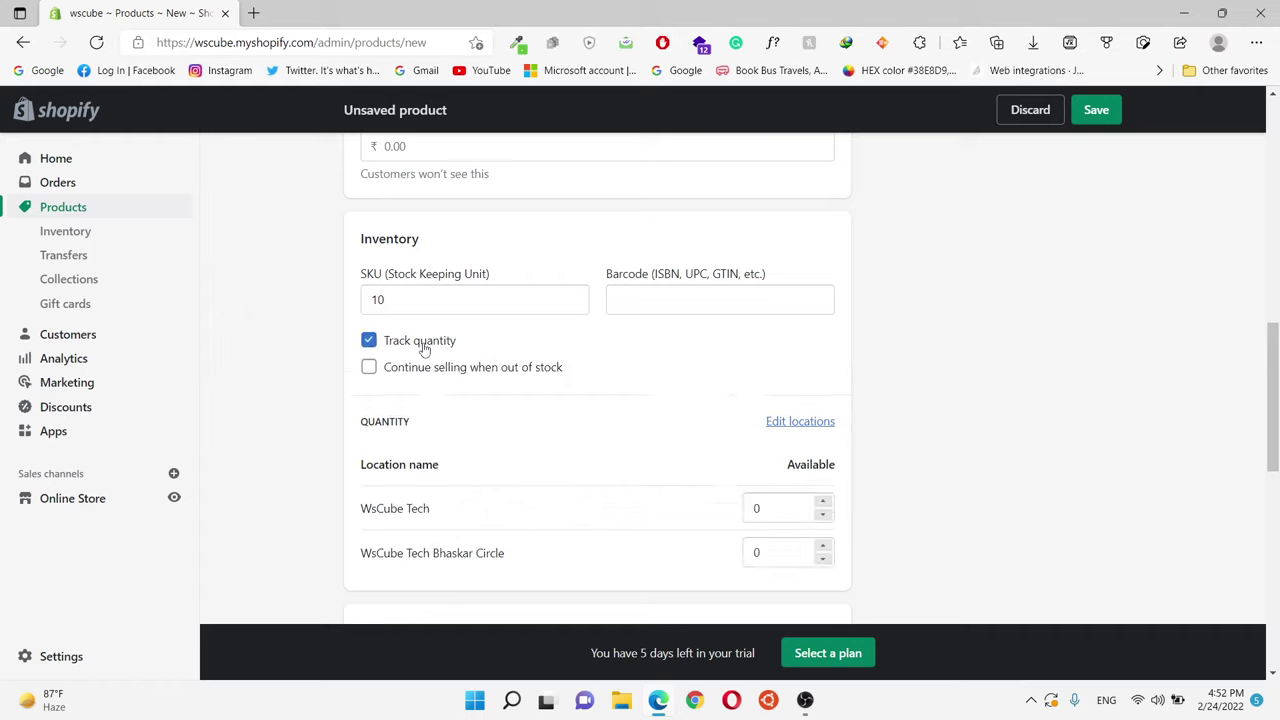
left_click(553, 372)
- Review the stock locations and set the available quantity at WsCube Tech to 20
scroll(890, 367, "down", 2)
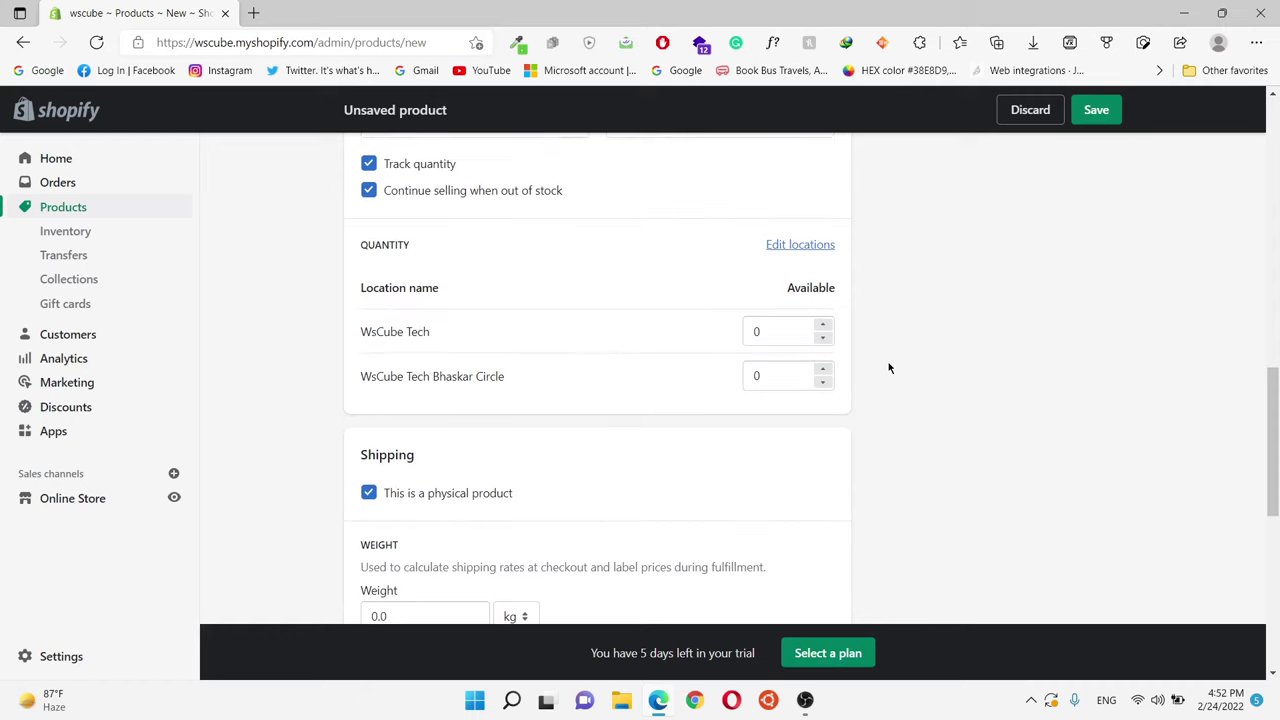
left_click_drag(363, 248, 408, 251)
left_click(411, 250)
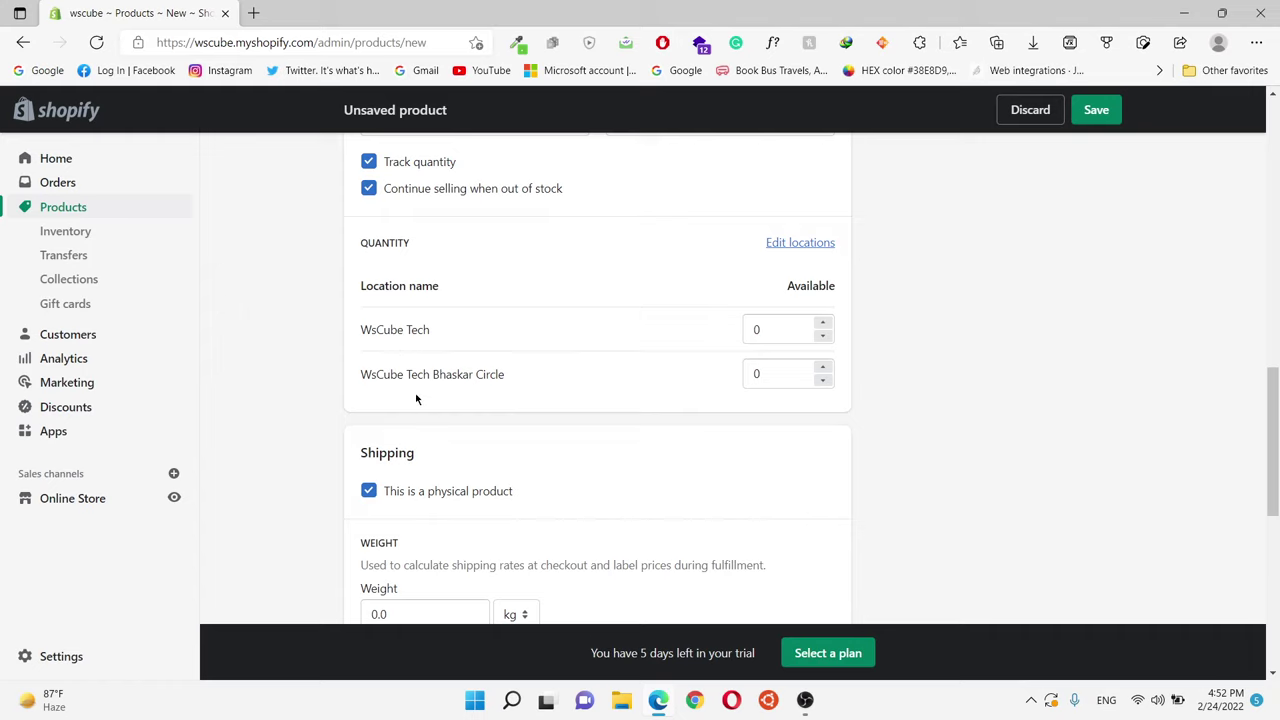
left_click_drag(358, 336, 432, 336)
left_click(418, 337)
left_click_drag(362, 376, 514, 380)
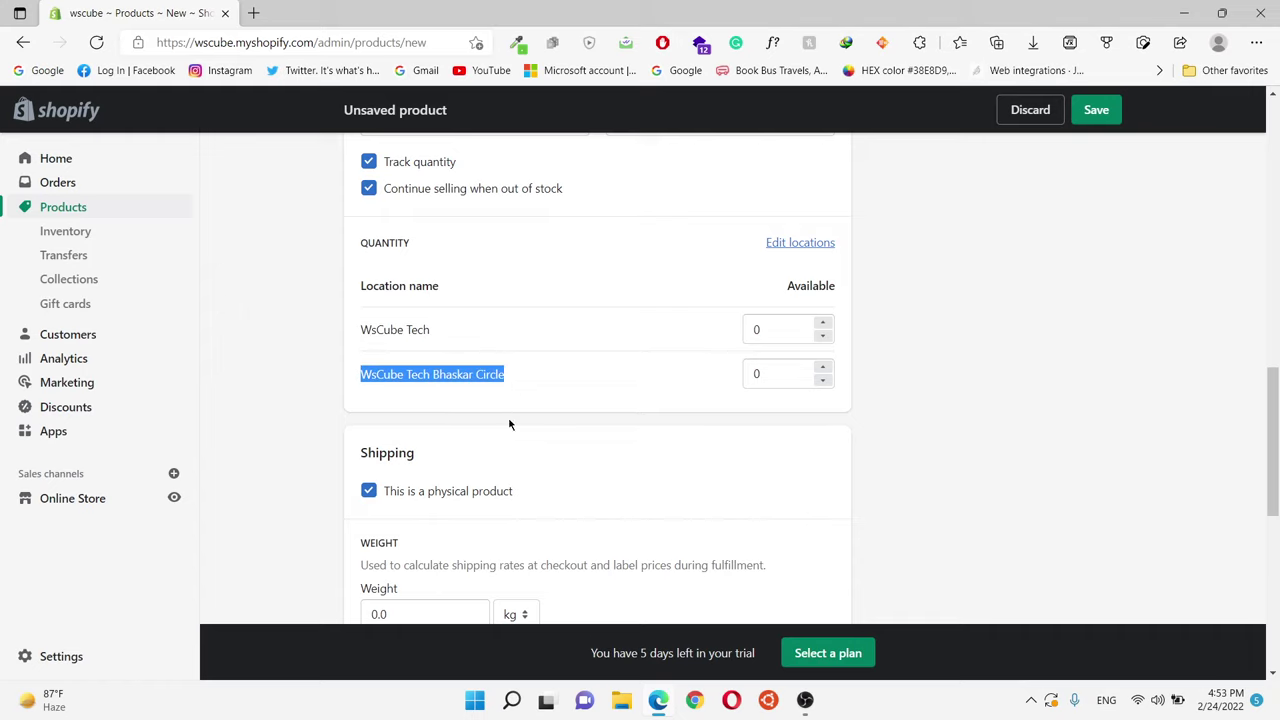
left_click(802, 360)
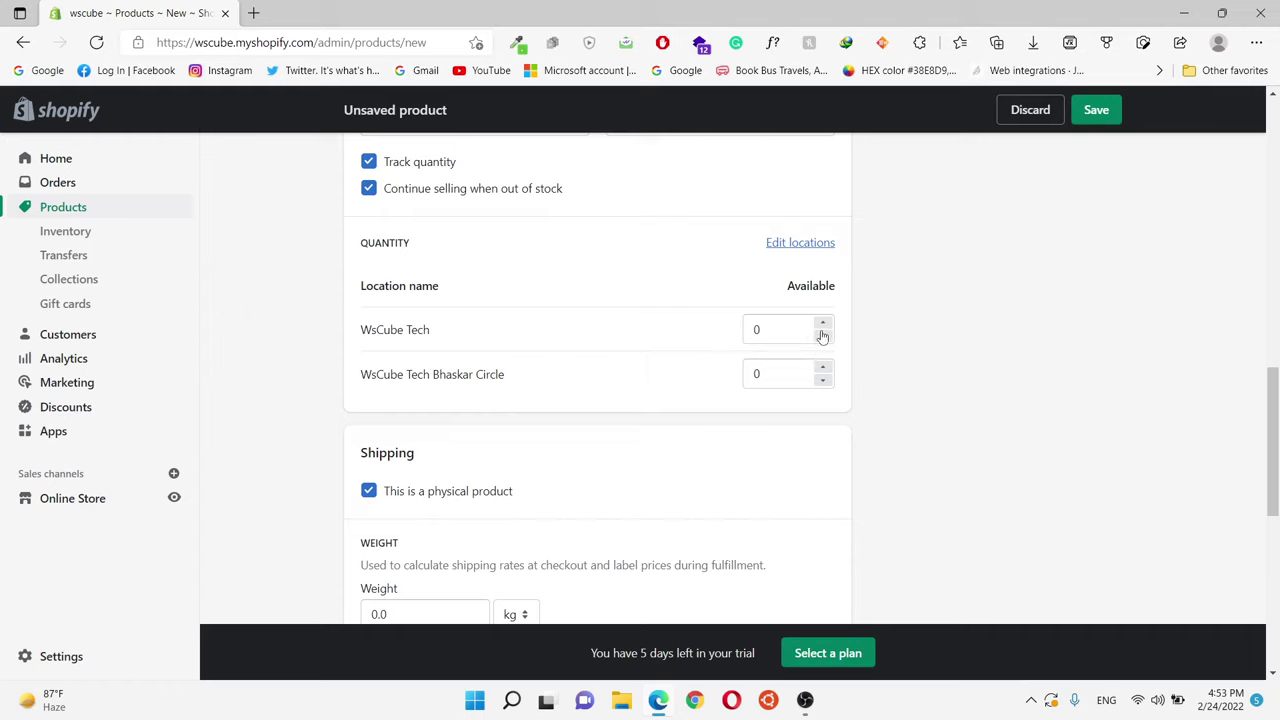
left_click(784, 331)
key("BackSpace")
type("20")
- Set the available quantity at the WsCube Tech Bhaskar Circle location to 30
left_click(784, 374)
key("BackSpace")
type("30")
left_click(950, 331)
left_click_drag(430, 331, 363, 333)
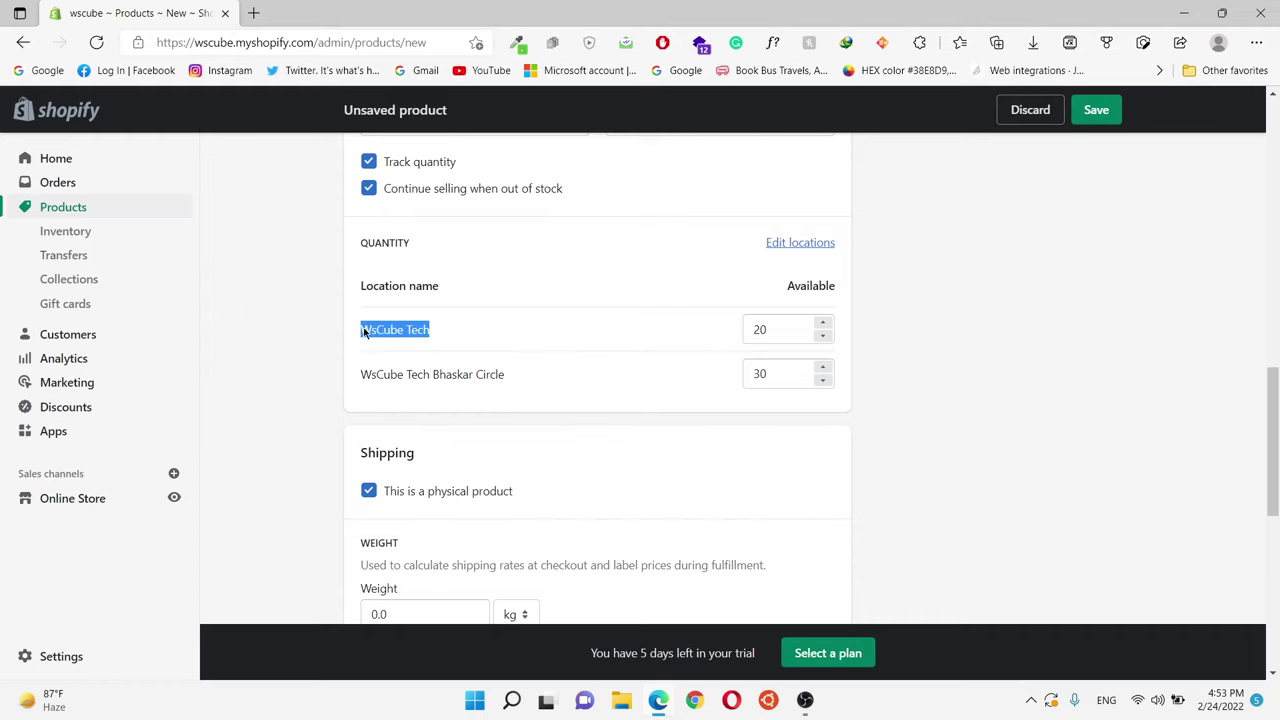
left_click(391, 331)
- Turn the physical product setting in the shipping section off and back on
scroll(908, 243, "down", 2)
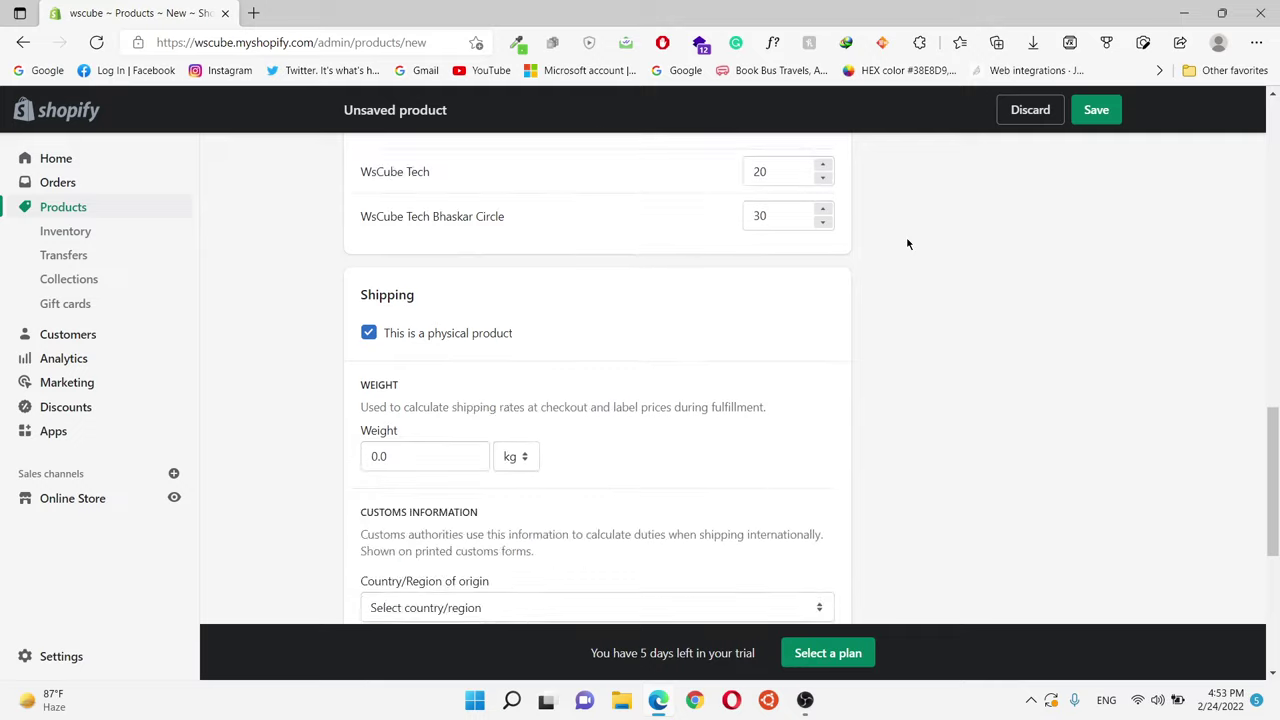
left_click_drag(357, 284, 418, 282)
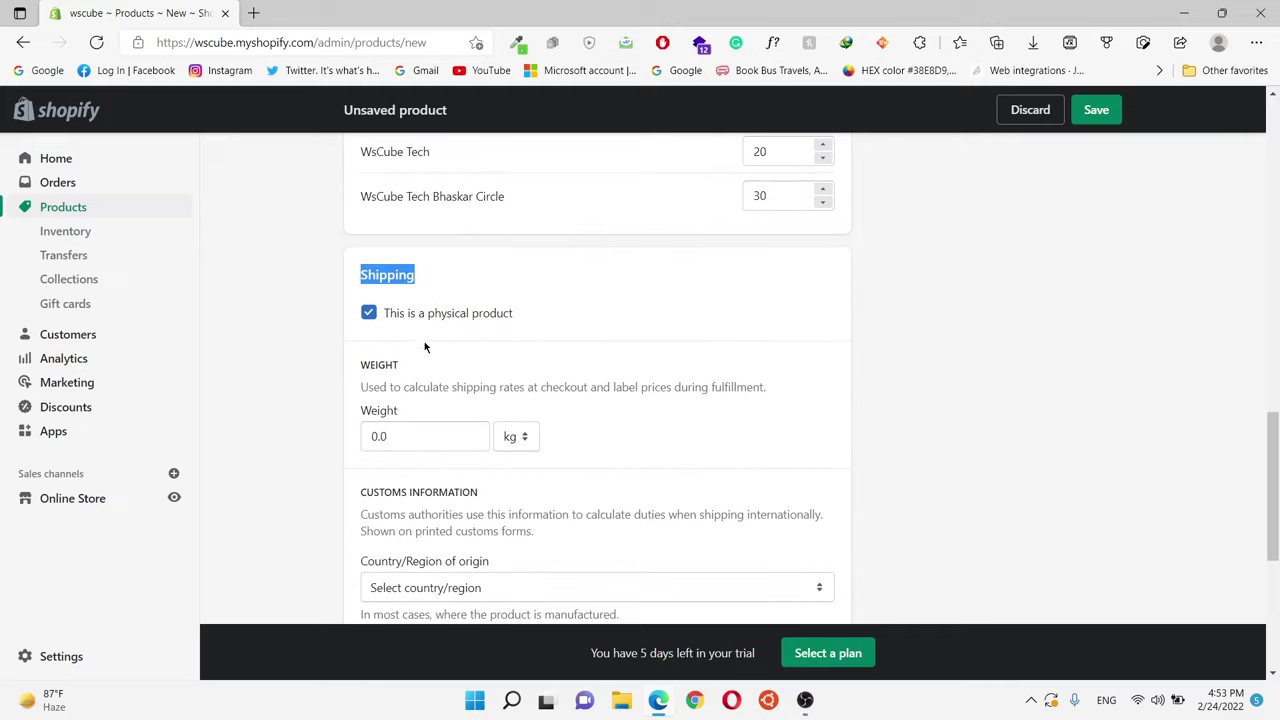
left_click(385, 283)
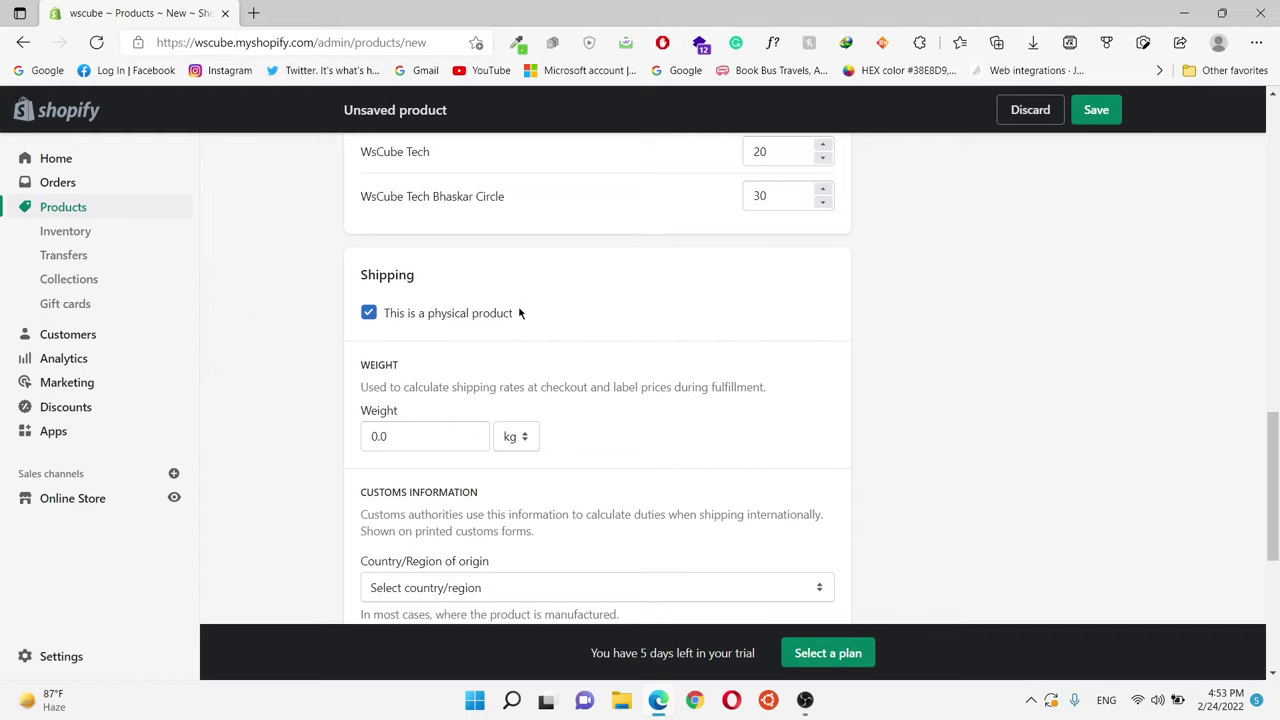
left_click(369, 314)
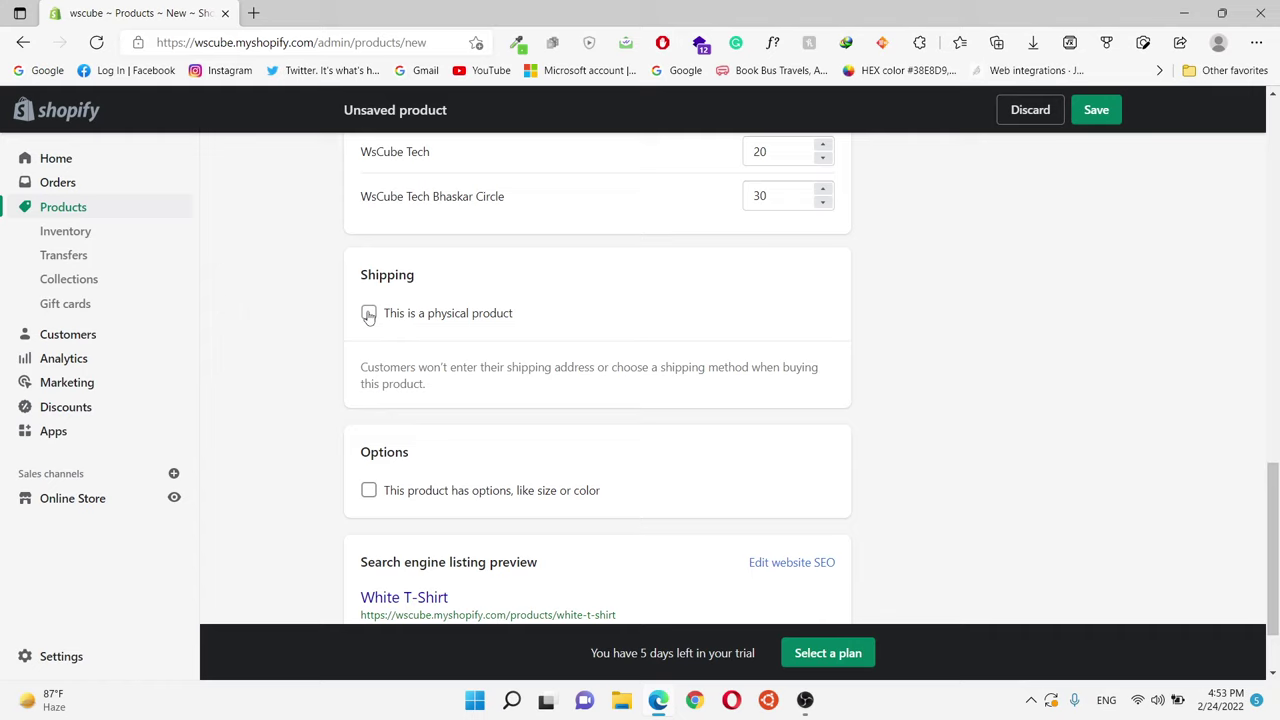
left_click(368, 315)
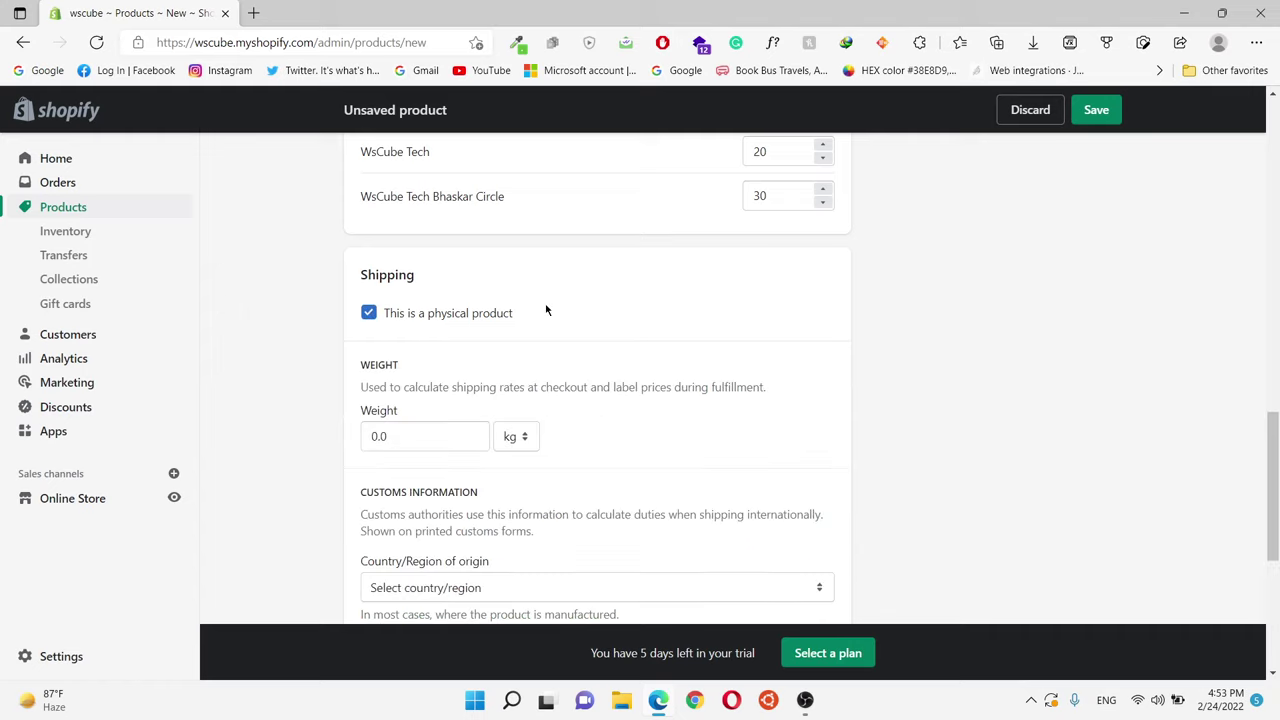
- Set the product's shipping weight to 0.1 with kg as the unit
scroll(546, 310, "down", 1)
left_click_drag(363, 273, 401, 276)
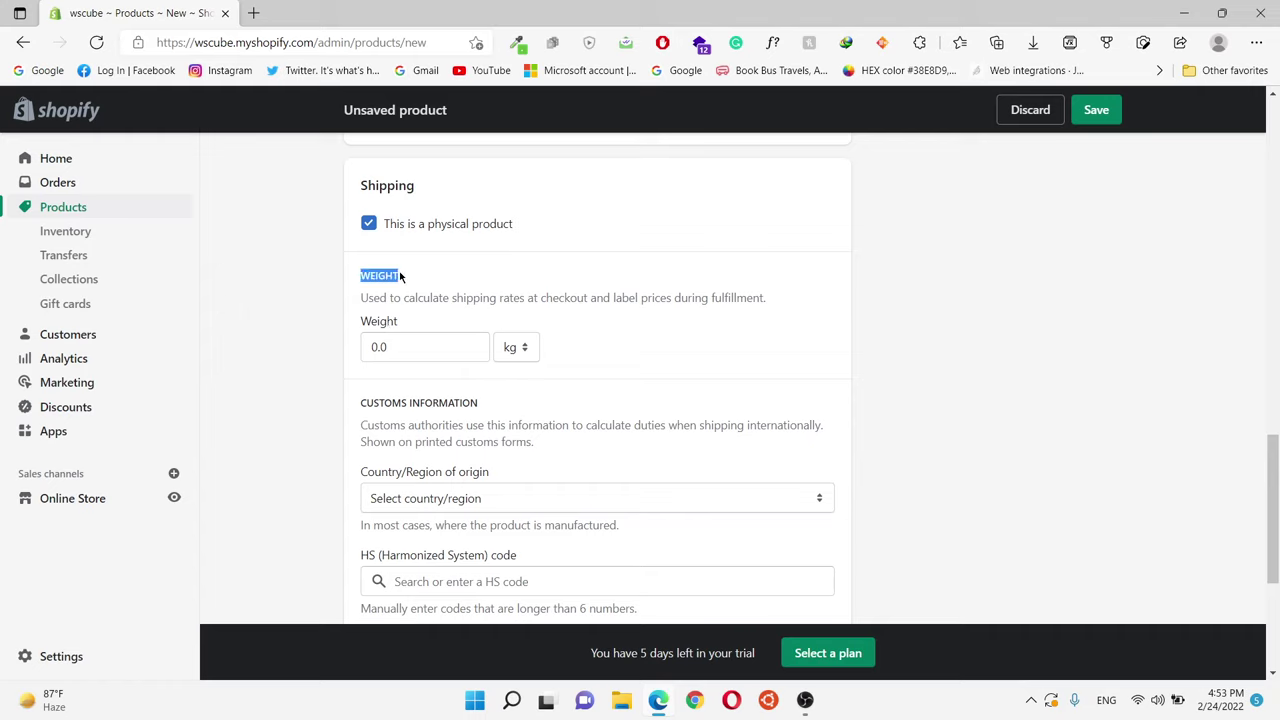
left_click(387, 280)
left_click(377, 348)
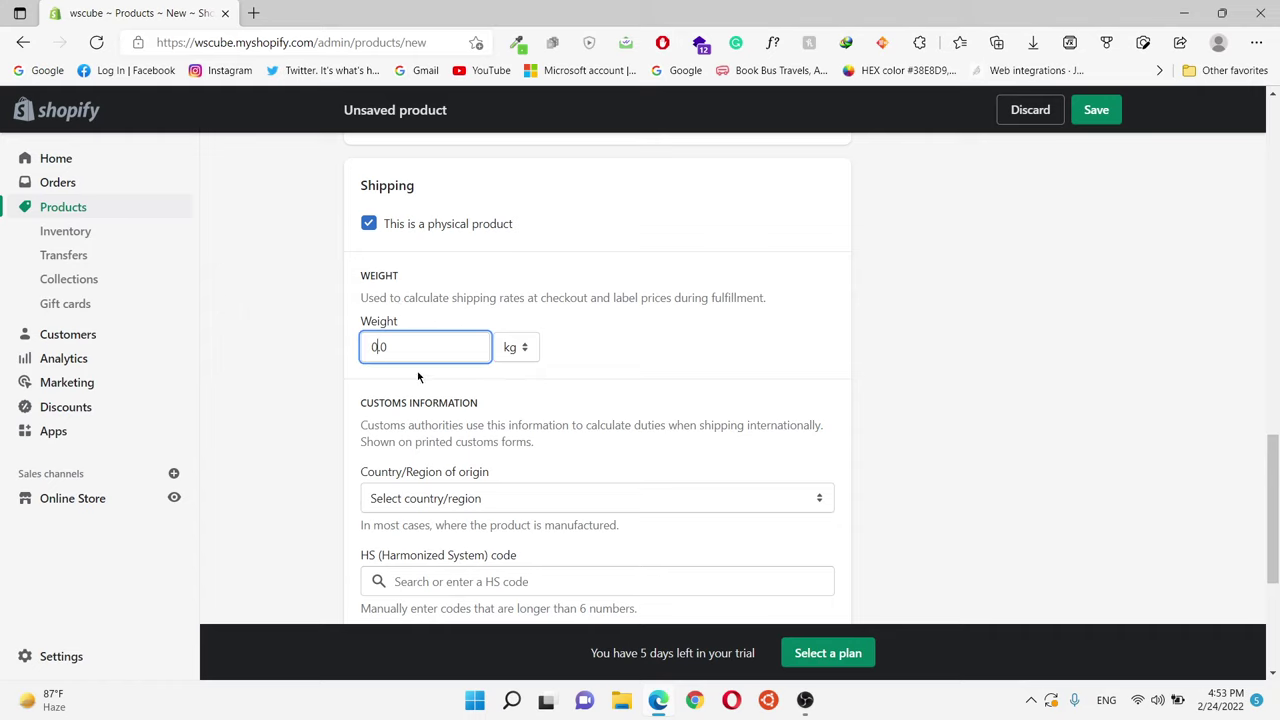
left_click(527, 347)
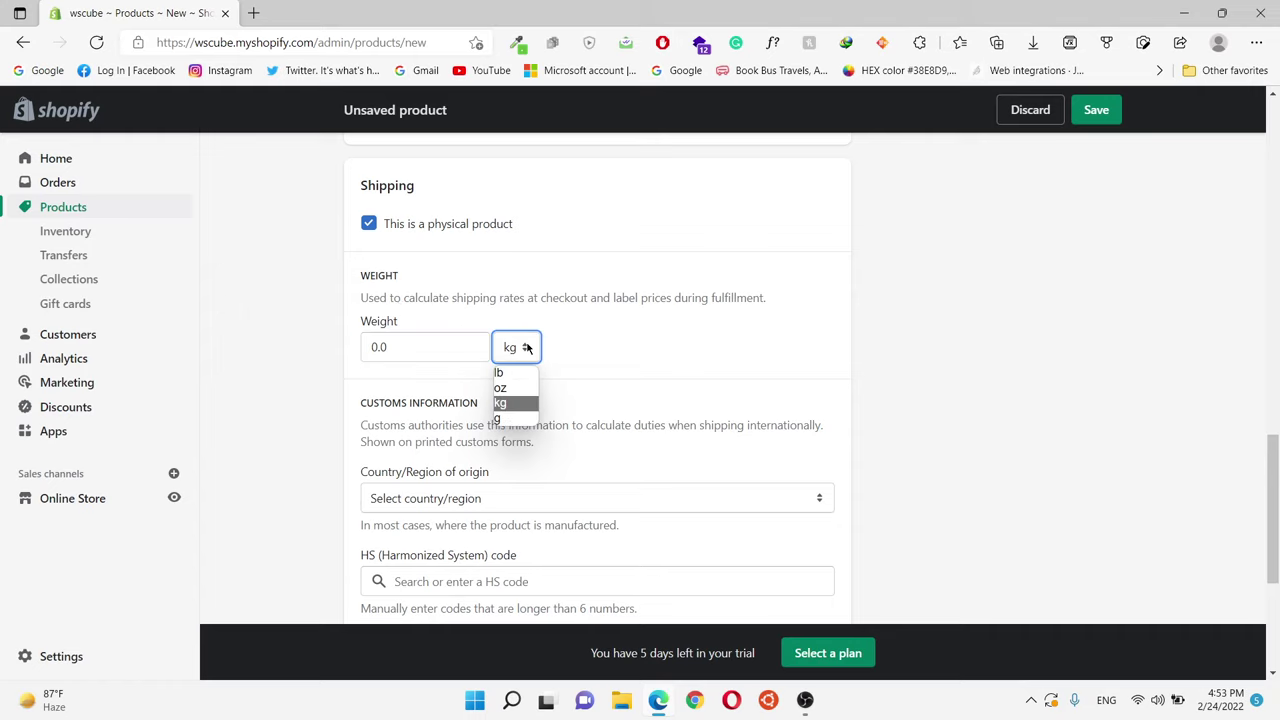
left_click(521, 404)
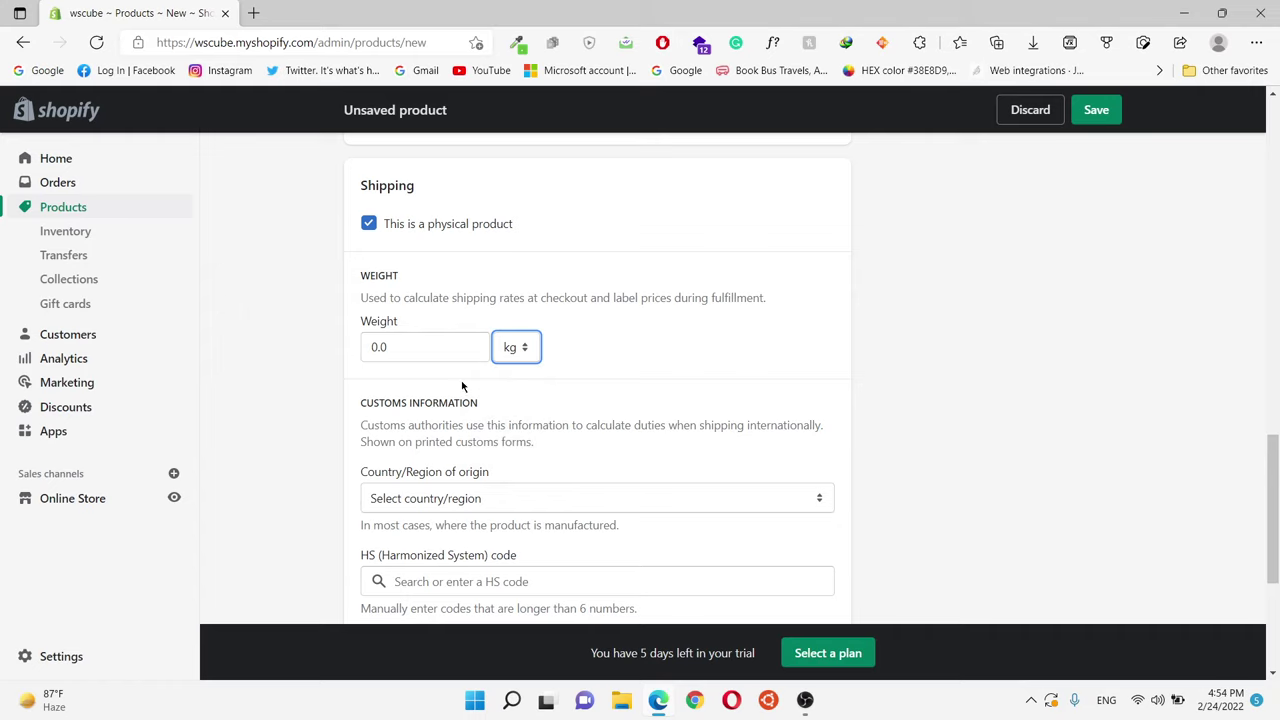
double_click(368, 345)
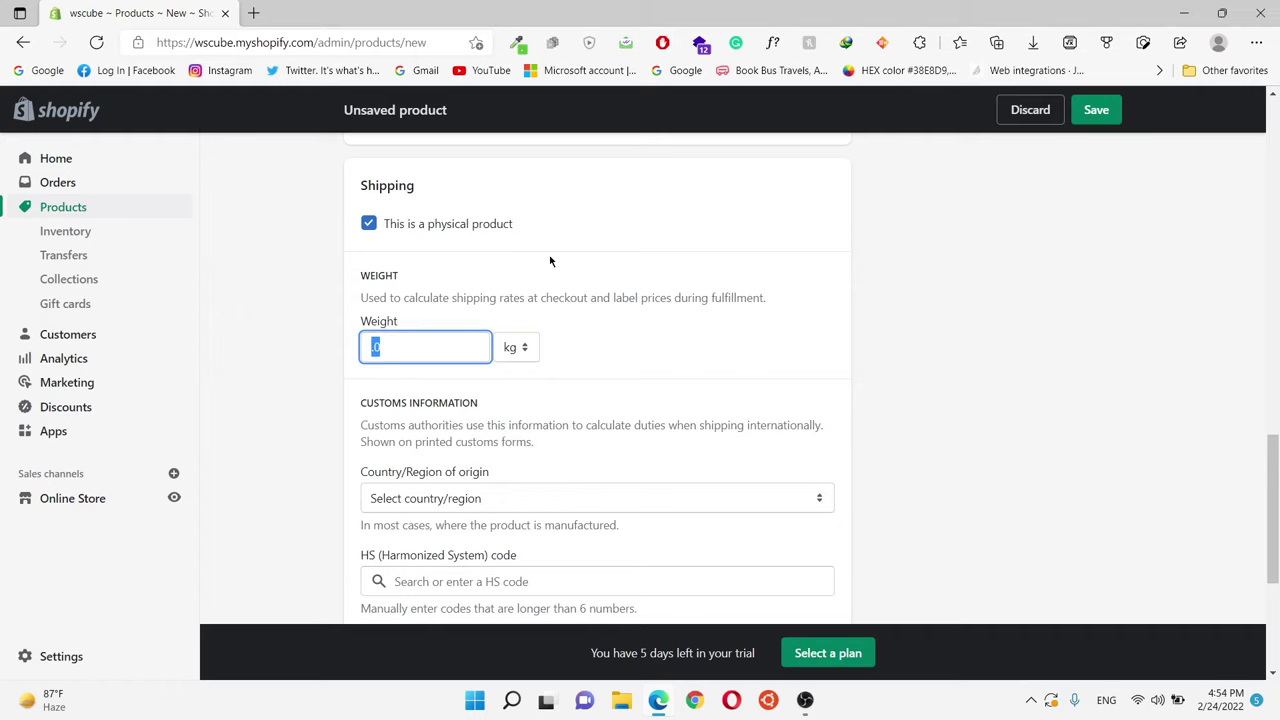
type("0.1")
left_click(643, 347)
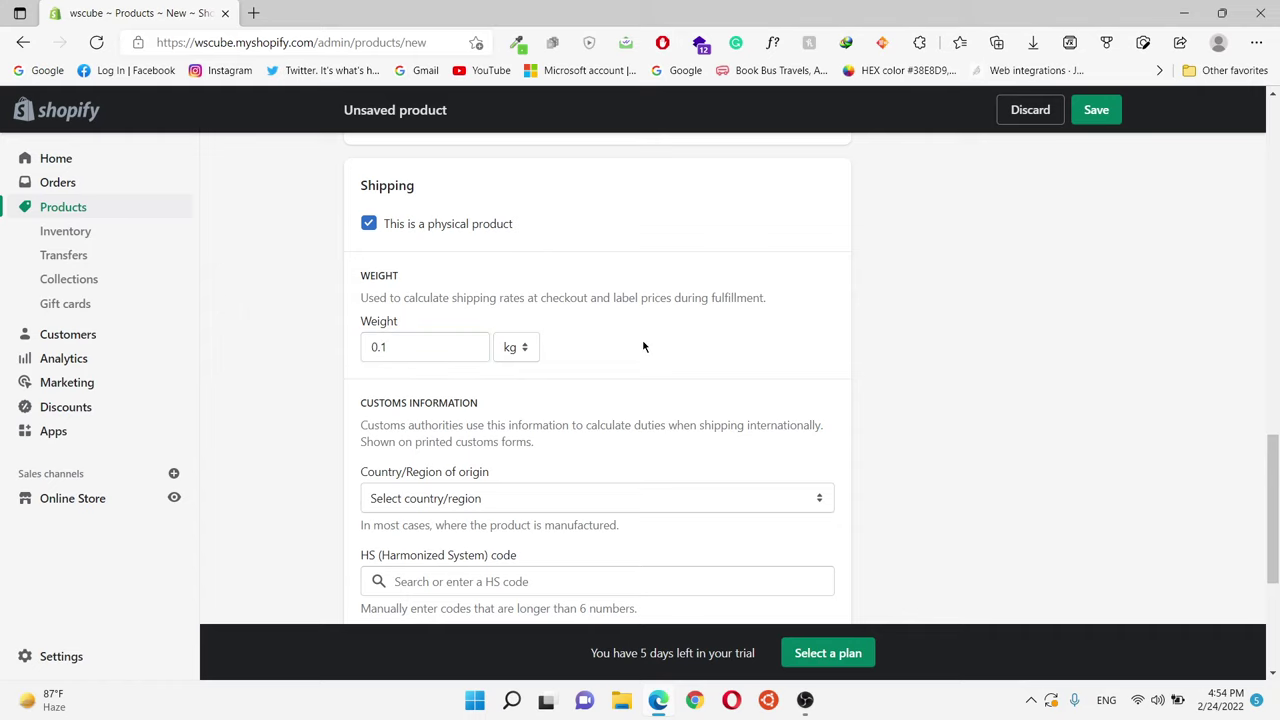
- Examine the customs information section and its country/region of origin field
scroll(585, 230, "down", 2)
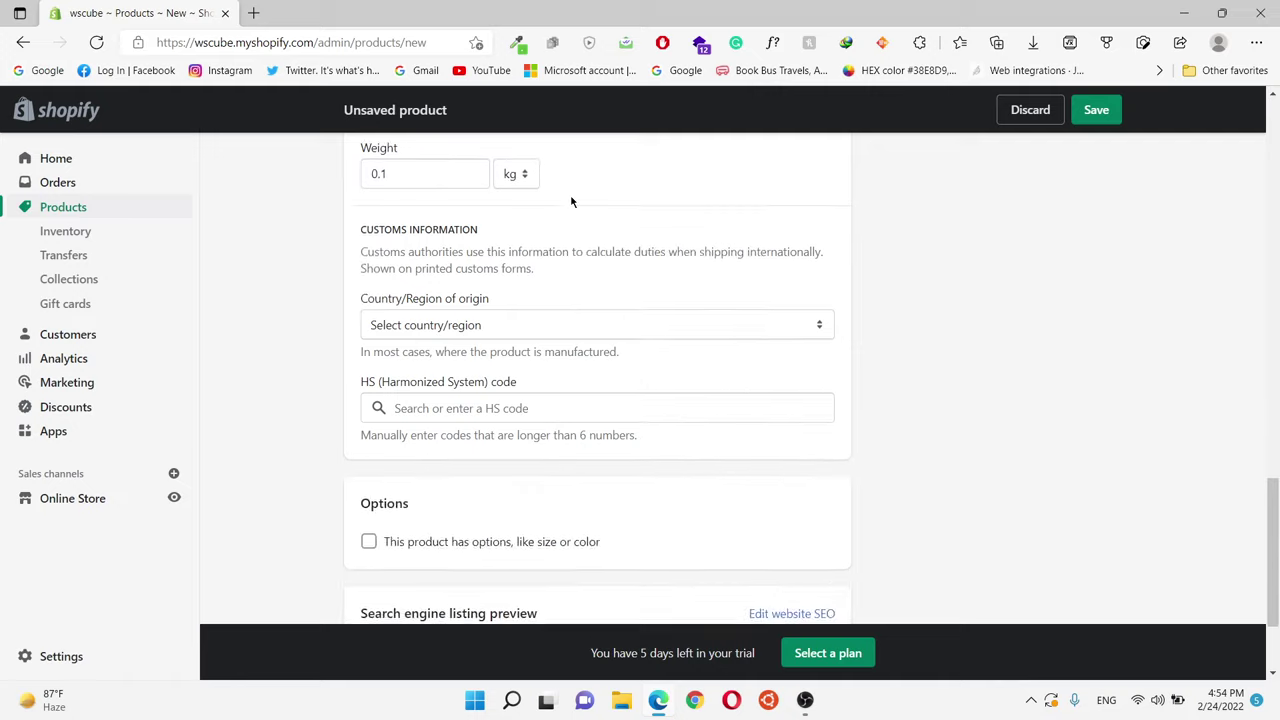
left_click_drag(357, 224, 481, 224)
left_click(505, 227)
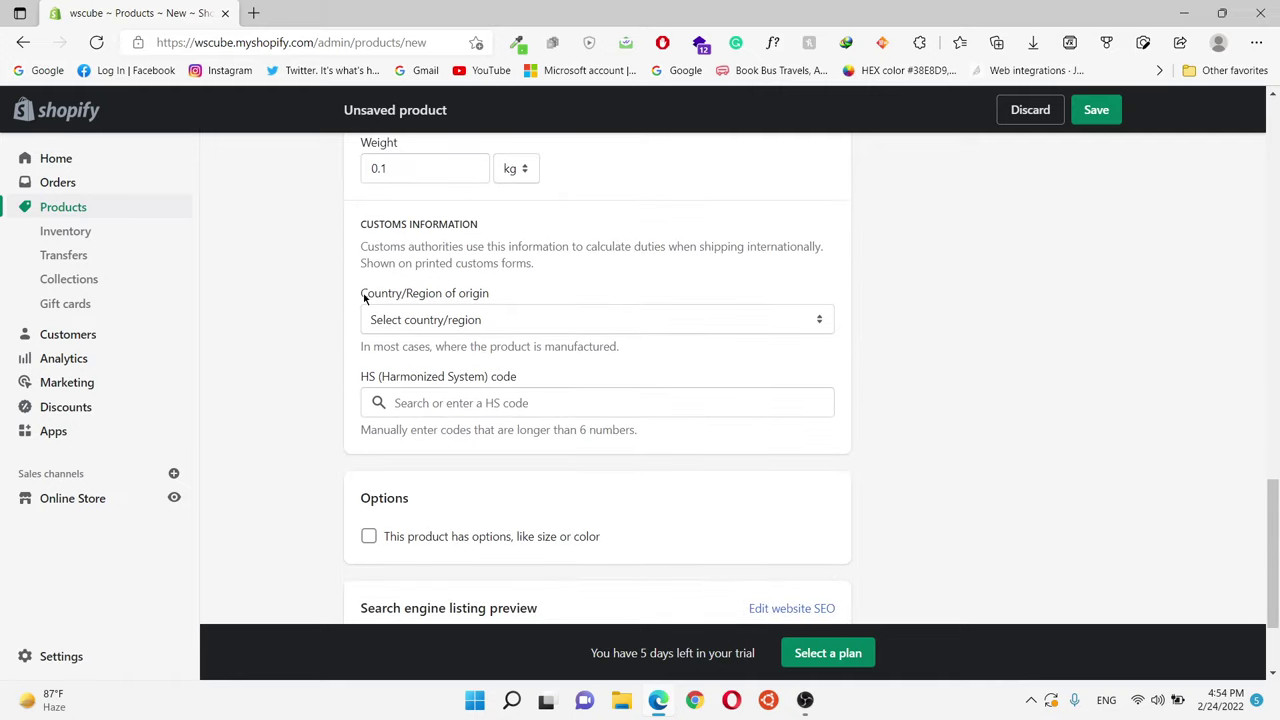
left_click_drag(364, 297, 488, 299)
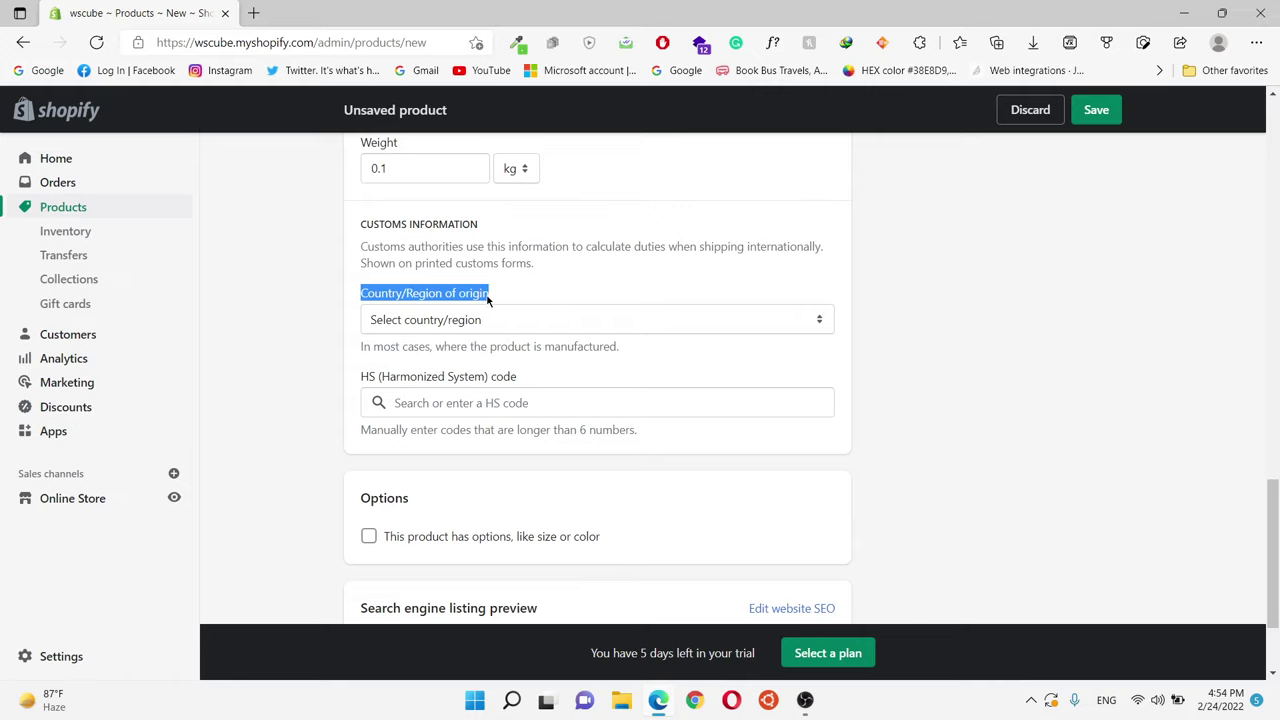
left_click(503, 297)
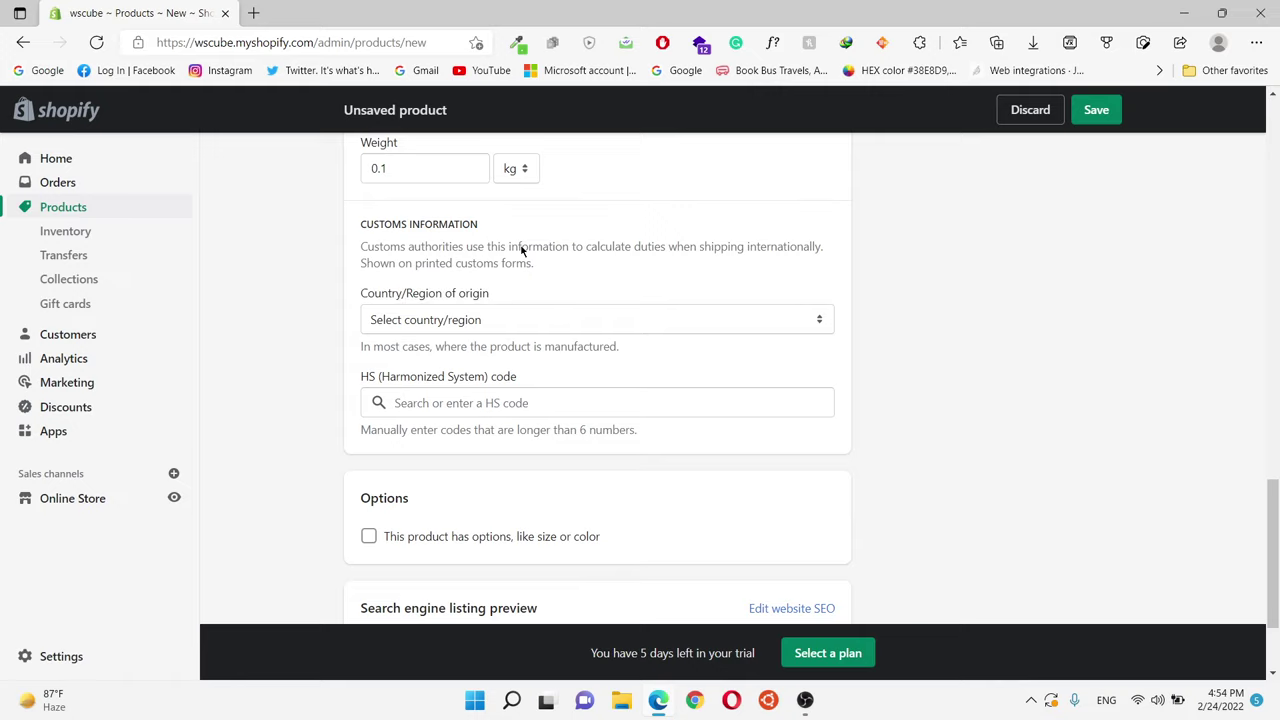
- Try out Size as an option name for the product and turn the product options off again
scroll(521, 251, "down", 1)
scroll(521, 251, "down", 1)
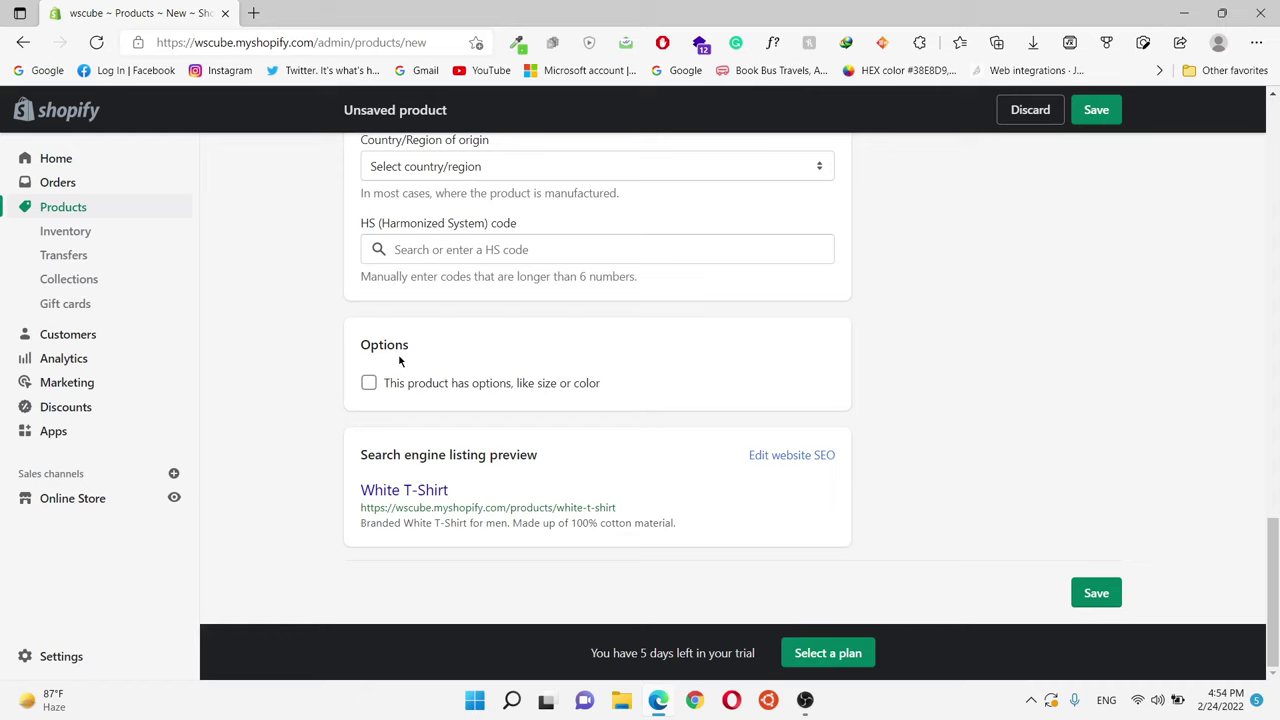
left_click(369, 383)
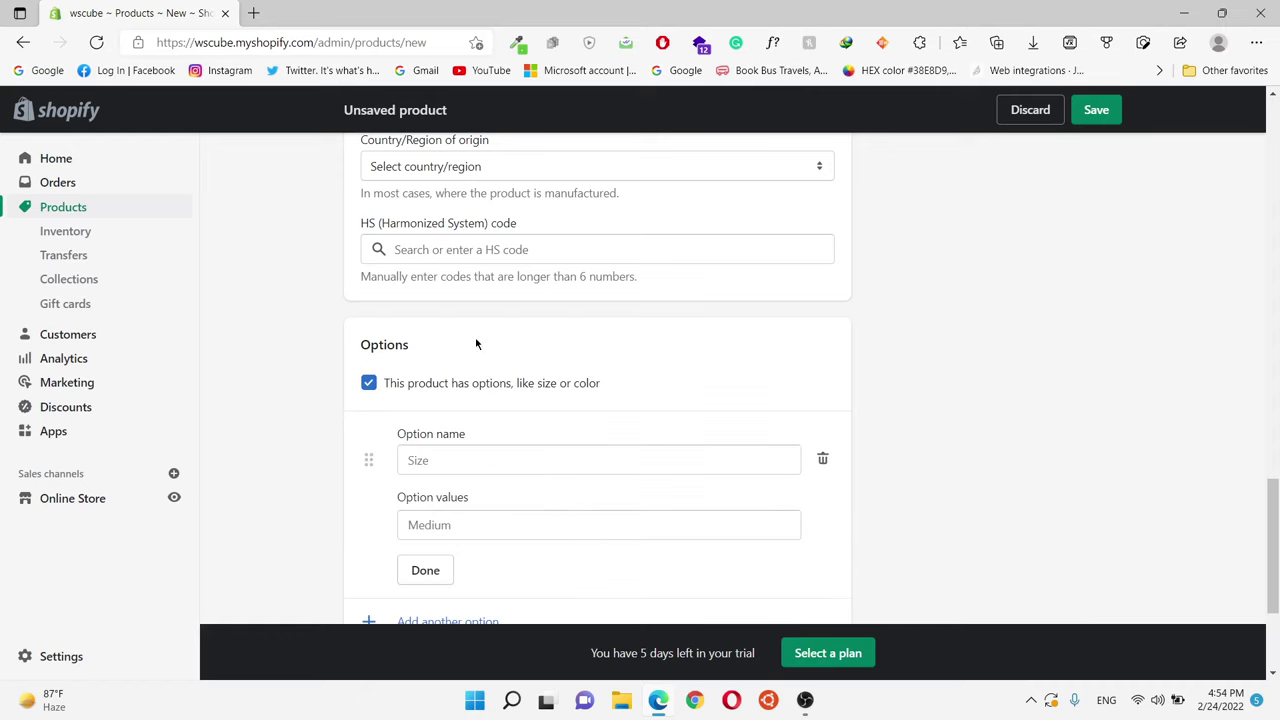
scroll(734, 346, "down", 1)
scroll(734, 346, "down", 1)
left_click_drag(408, 256, 398, 256)
left_click(504, 285)
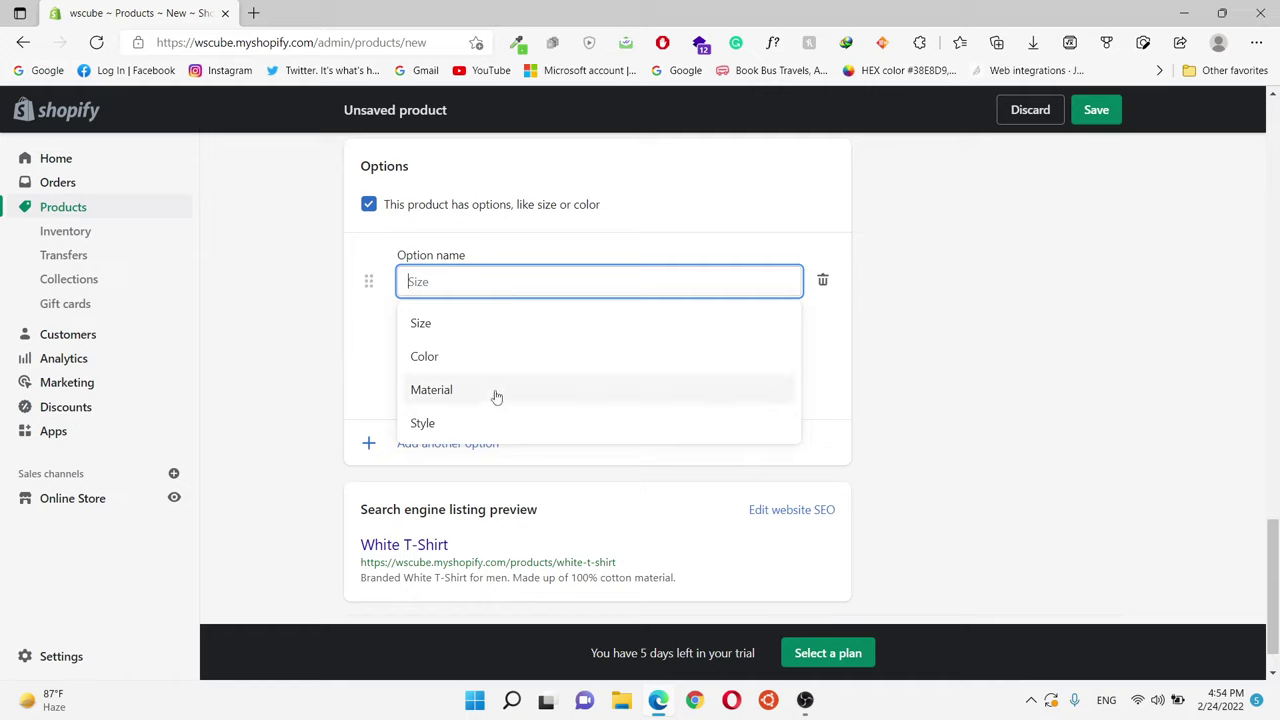
left_click_drag(500, 289, 363, 293)
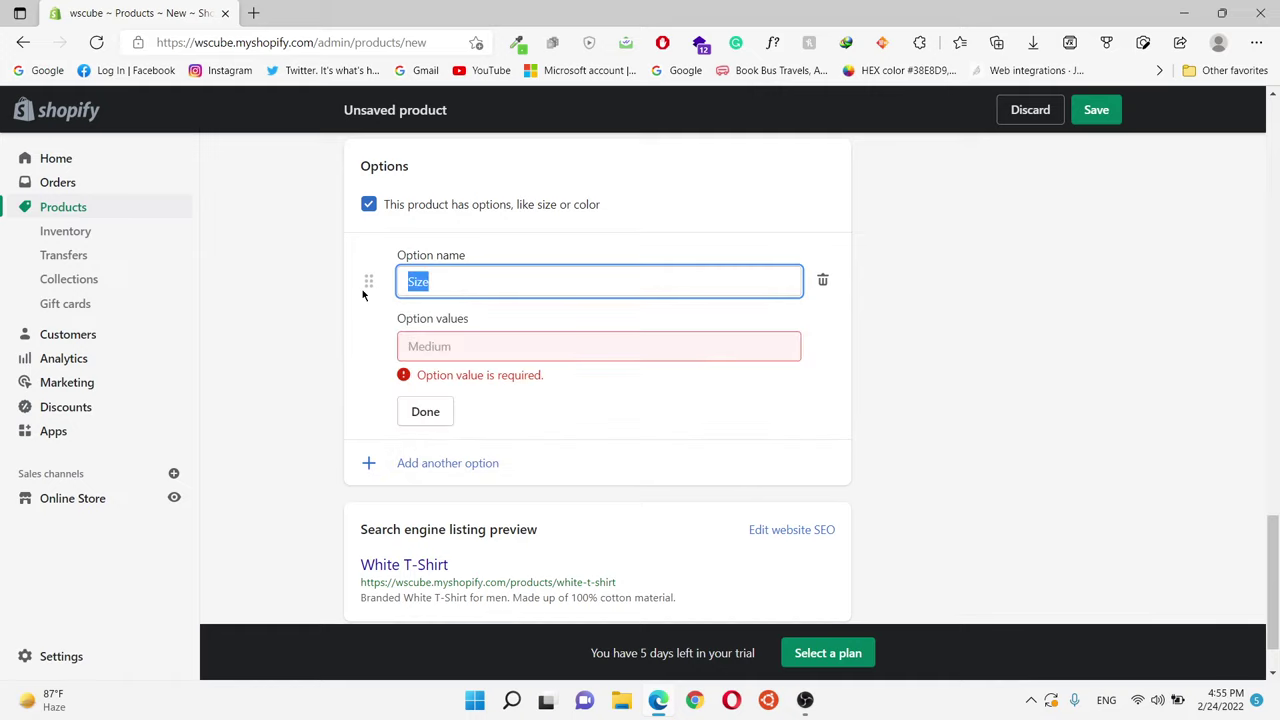
left_click(511, 276)
left_click(462, 347)
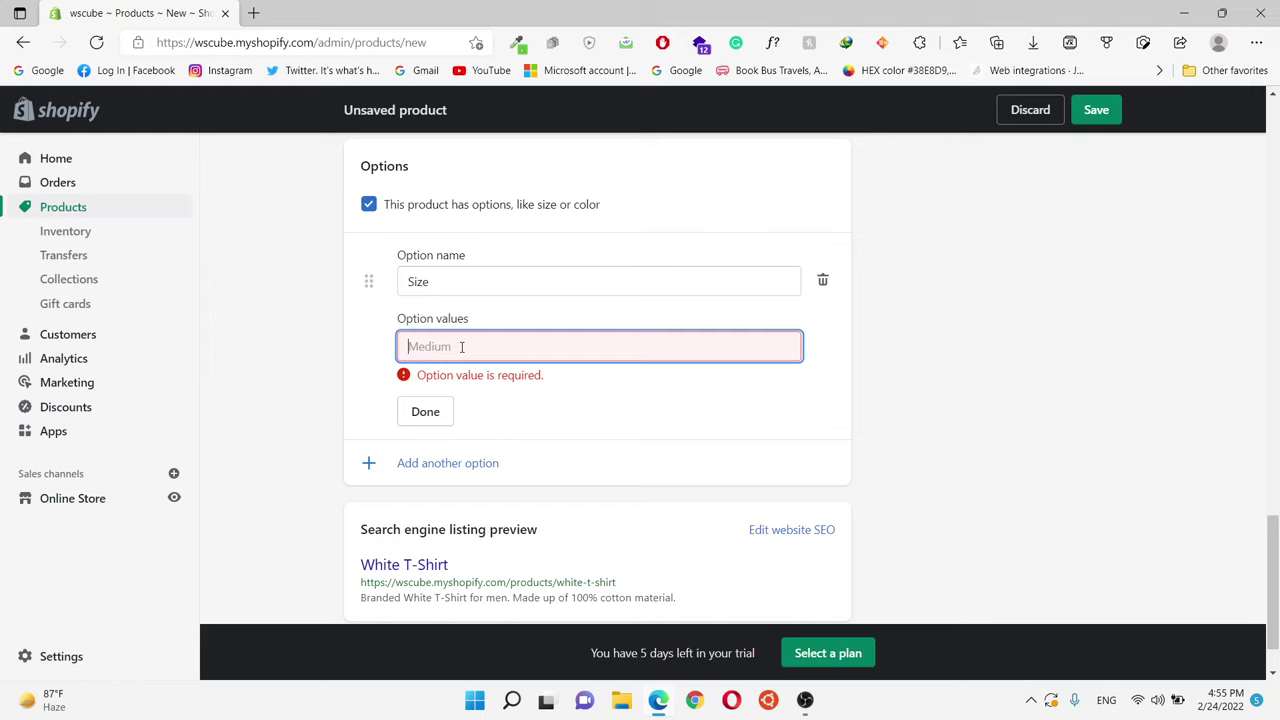
left_click(371, 207)
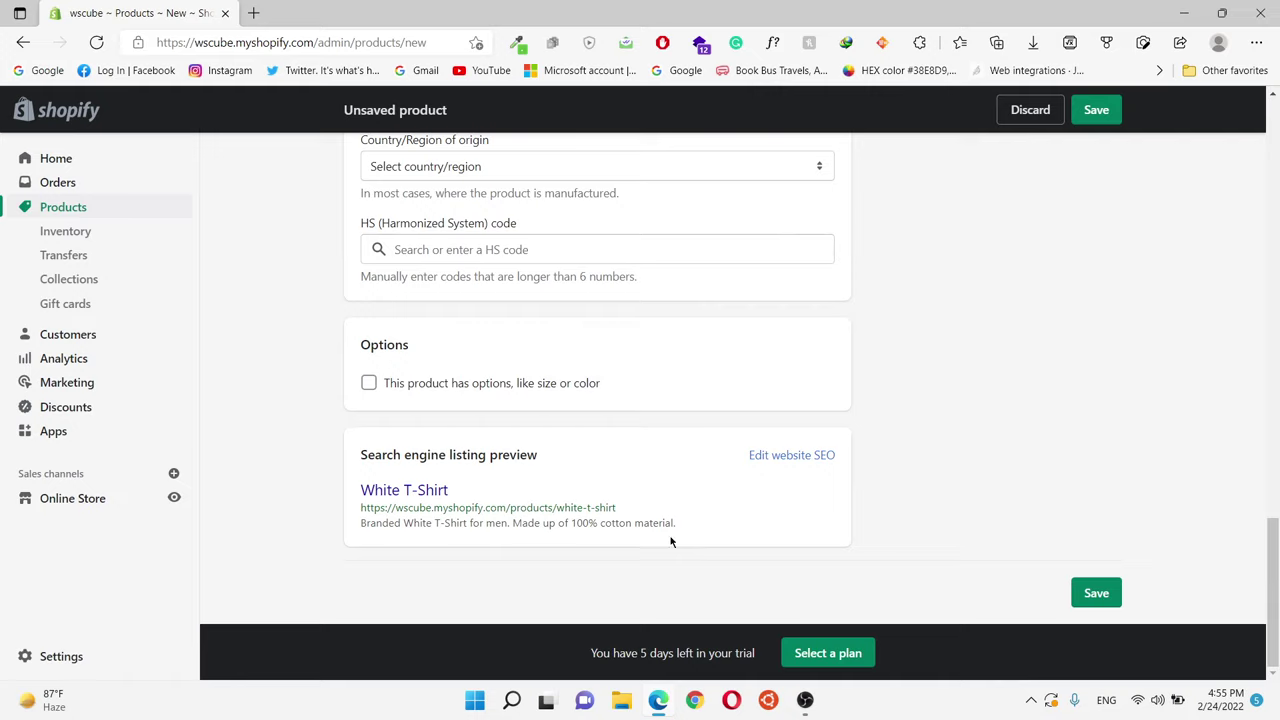
- Check the search engine listing preview and set the product status to Active
left_click_drag(360, 454, 535, 465)
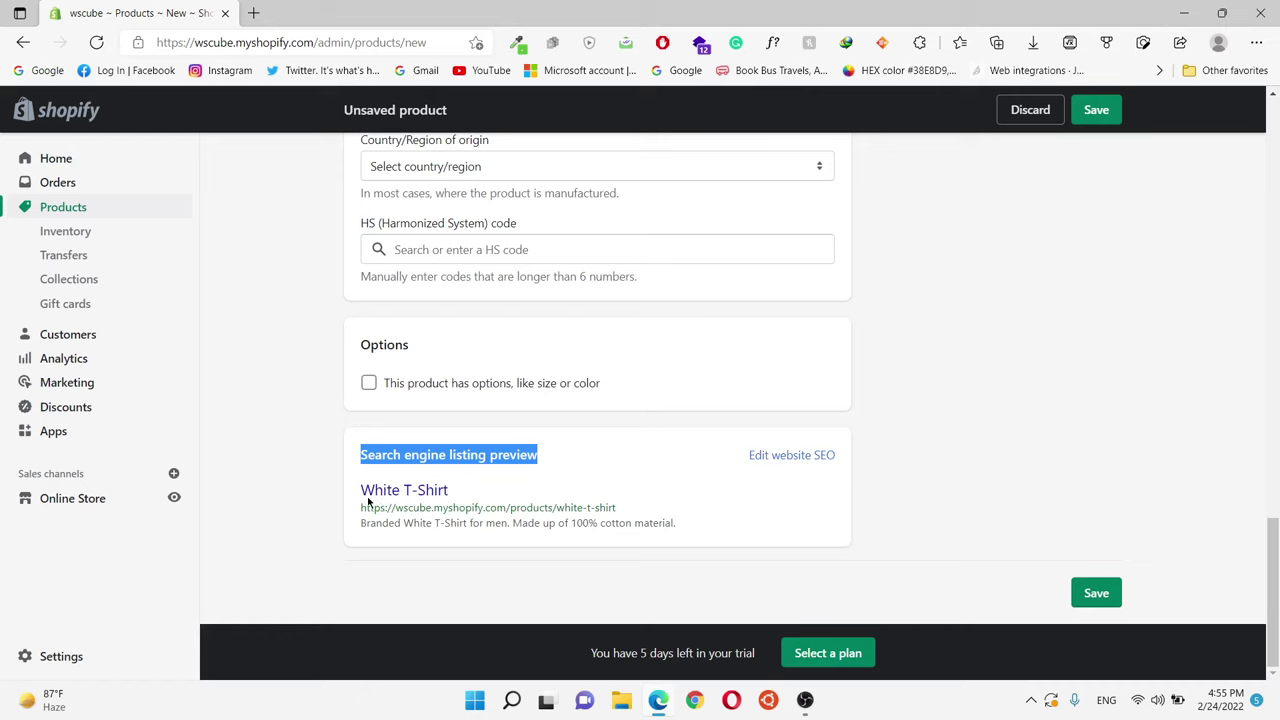
left_click_drag(360, 492, 450, 492)
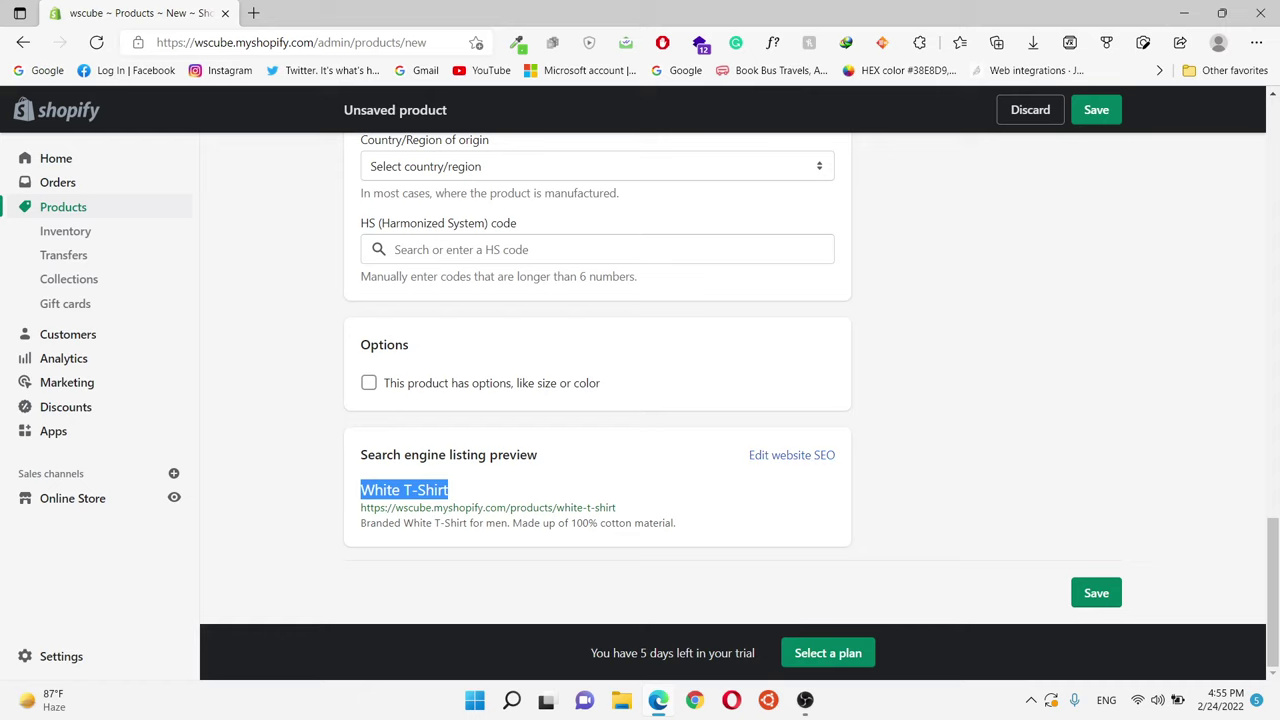
left_click_drag(1274, 558, 1274, 140)
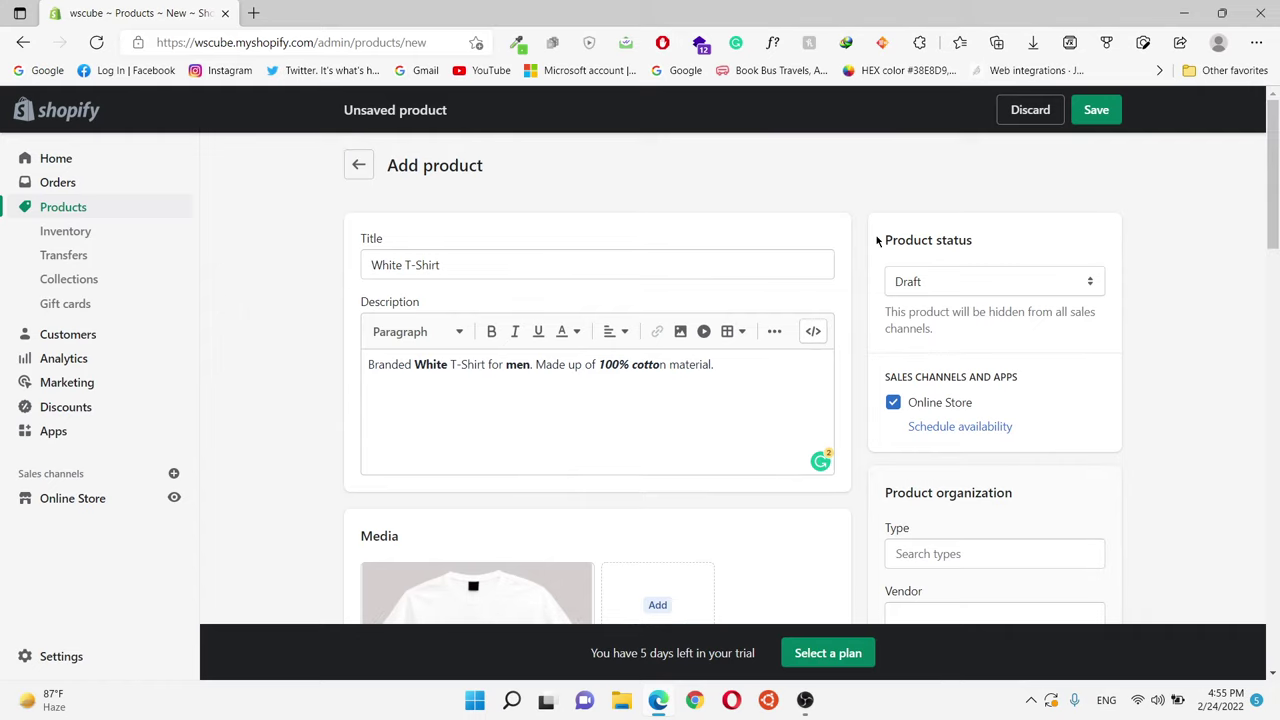
left_click_drag(877, 240, 974, 240)
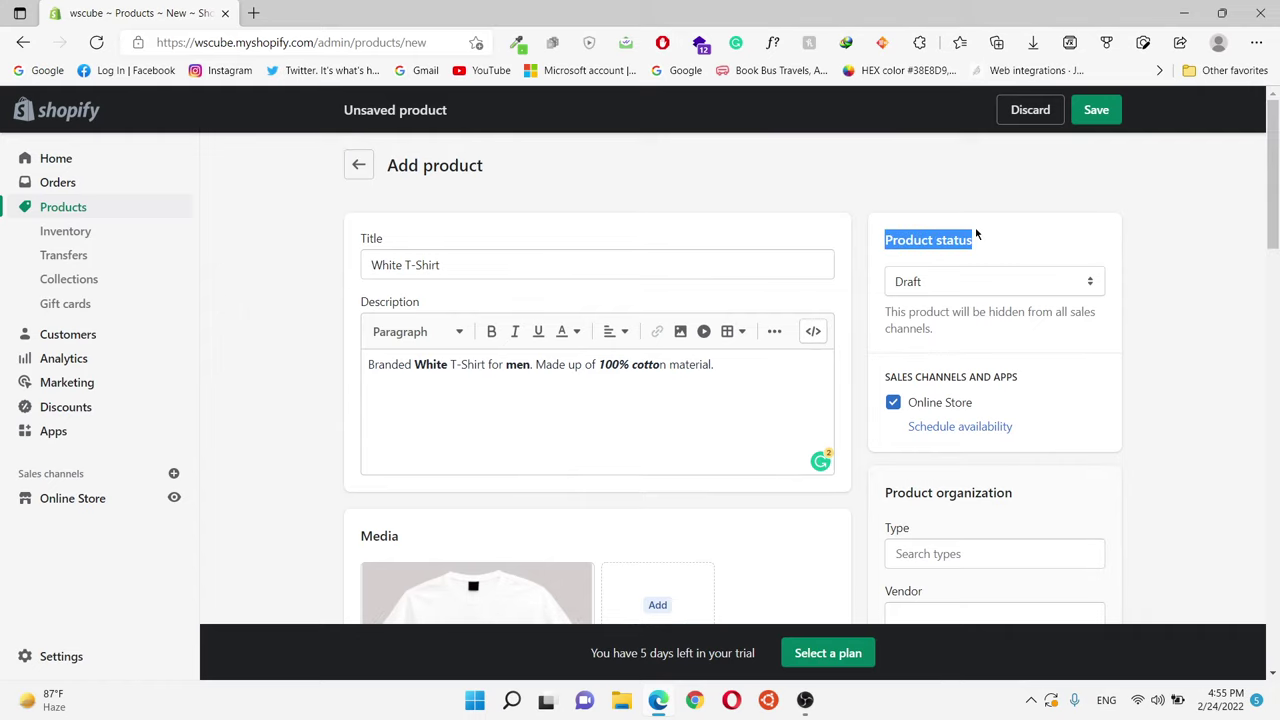
left_click(951, 287)
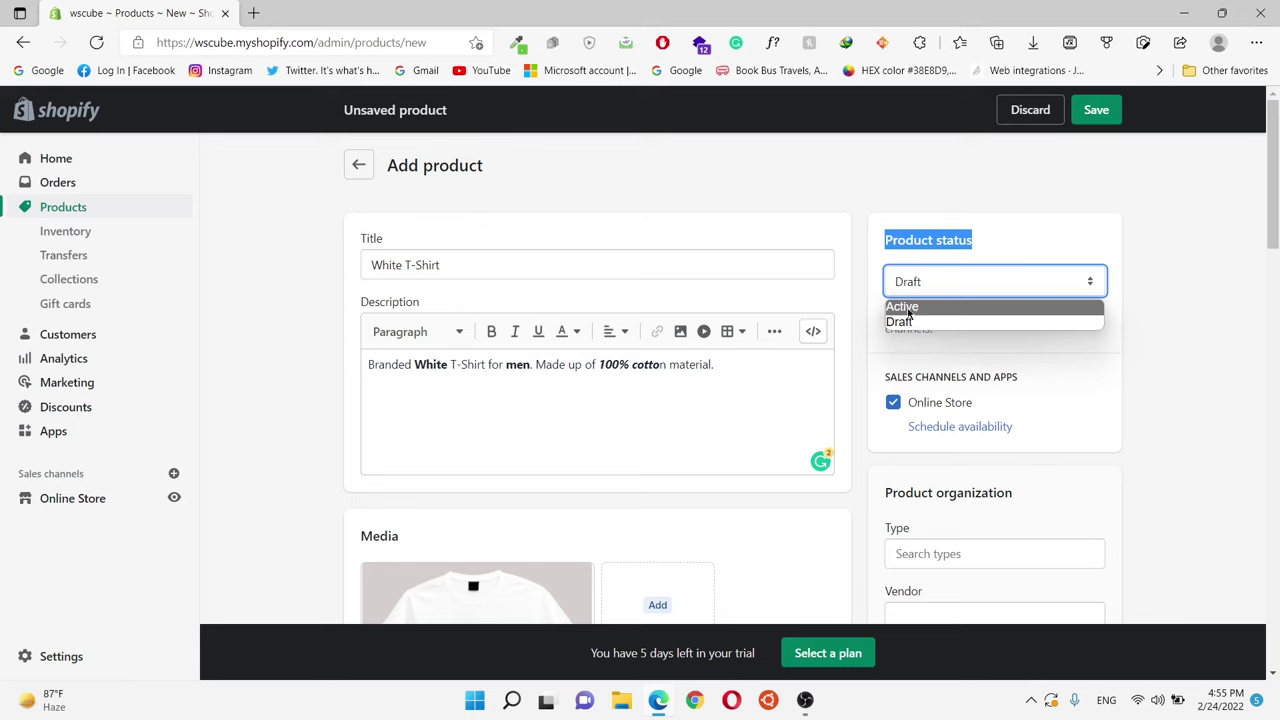
left_click(908, 307)
- Look at the Online Store availability schedule under the sales channels and close it without scheduling a date
left_click_drag(1276, 212, 1276, 257)
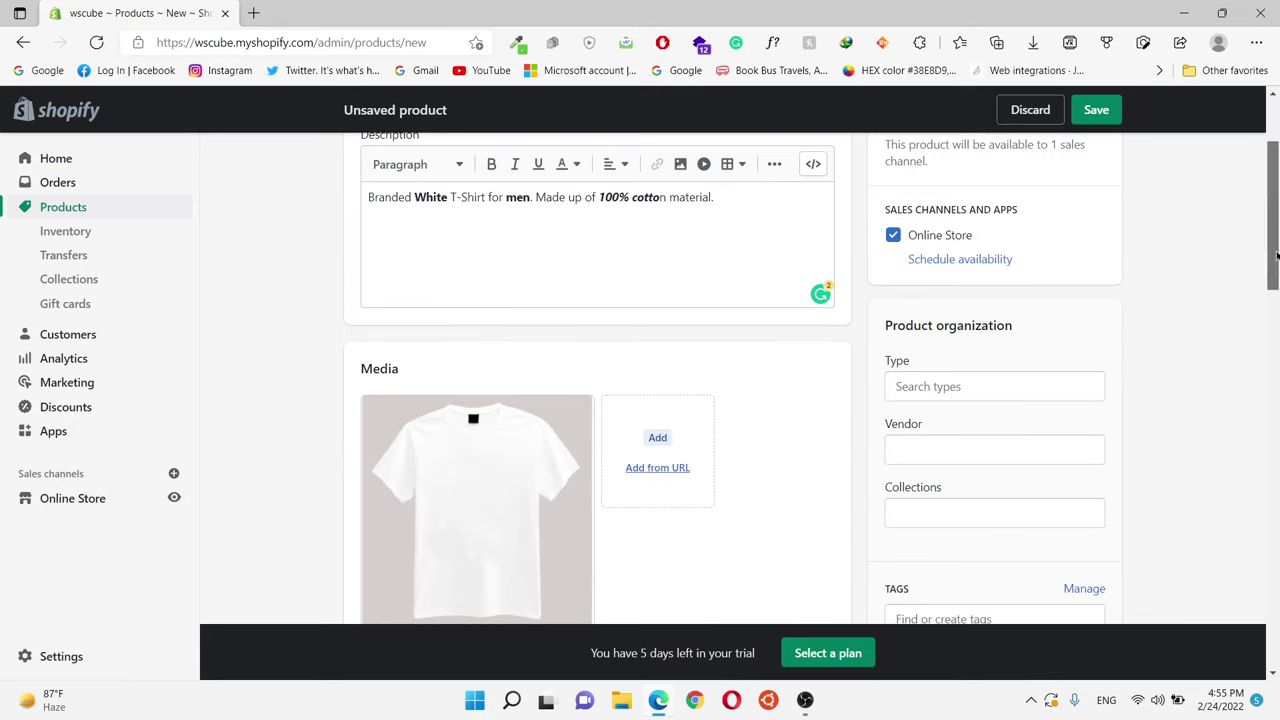
left_click_drag(879, 214, 1069, 210)
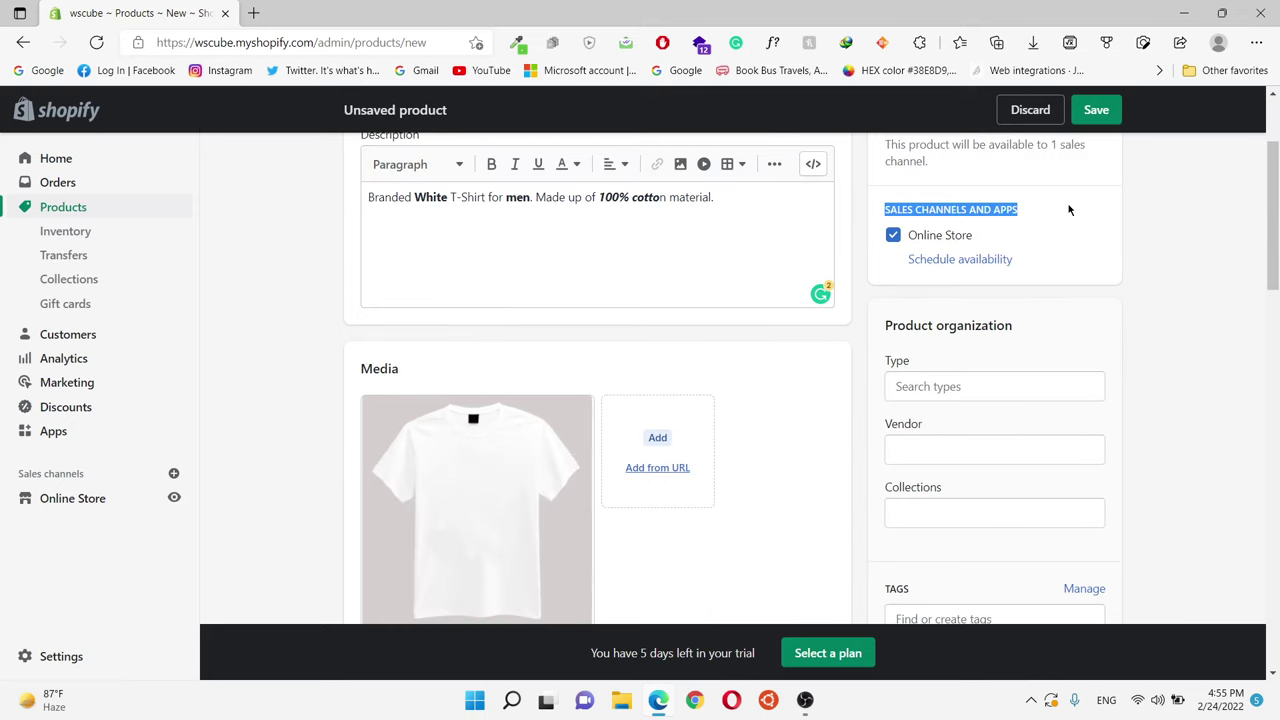
left_click(988, 221)
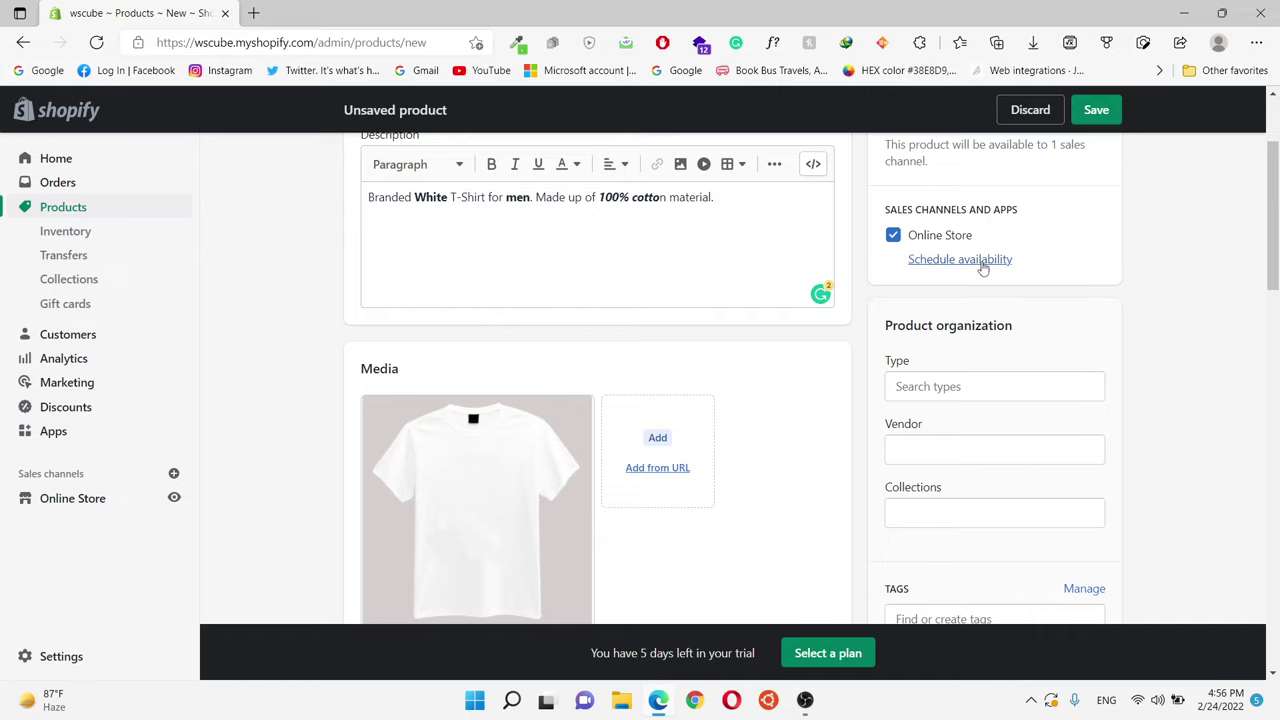
left_click(983, 262)
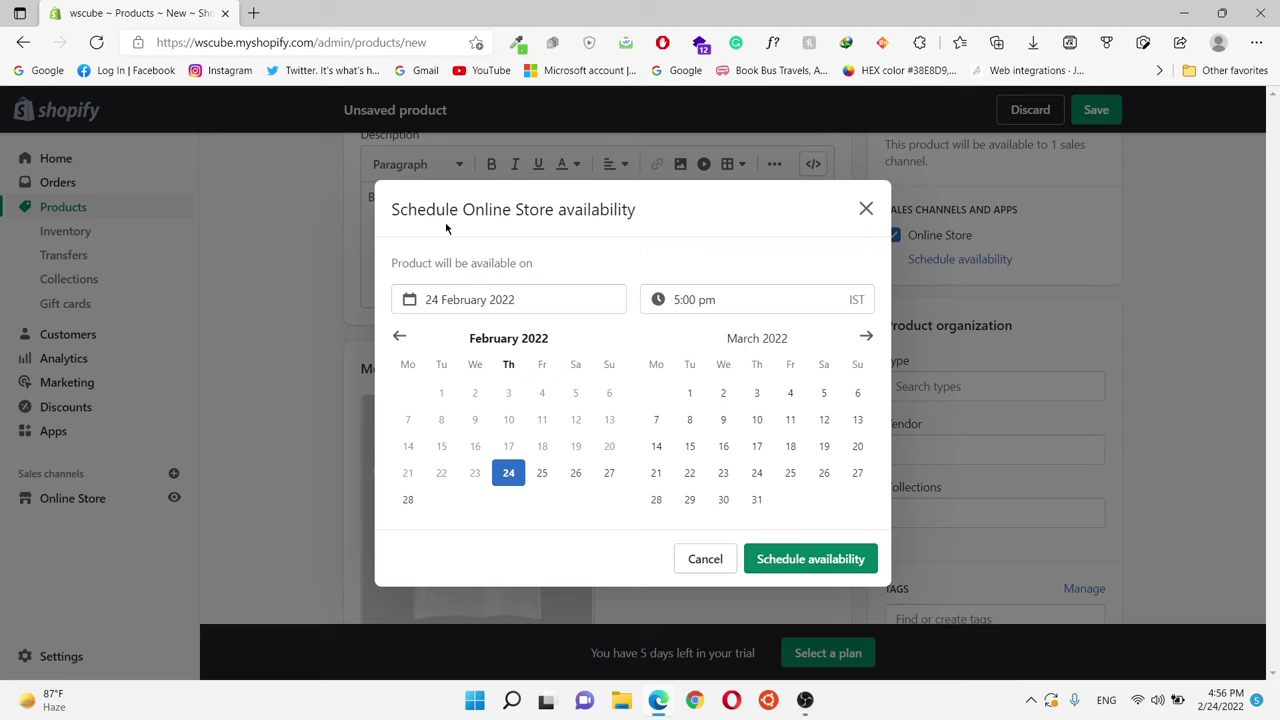
left_click(867, 209)
- Set the product type to Shirts & Tops, found under Clothing in the Apparel & Accessories category
scroll(930, 250, "down", 1)
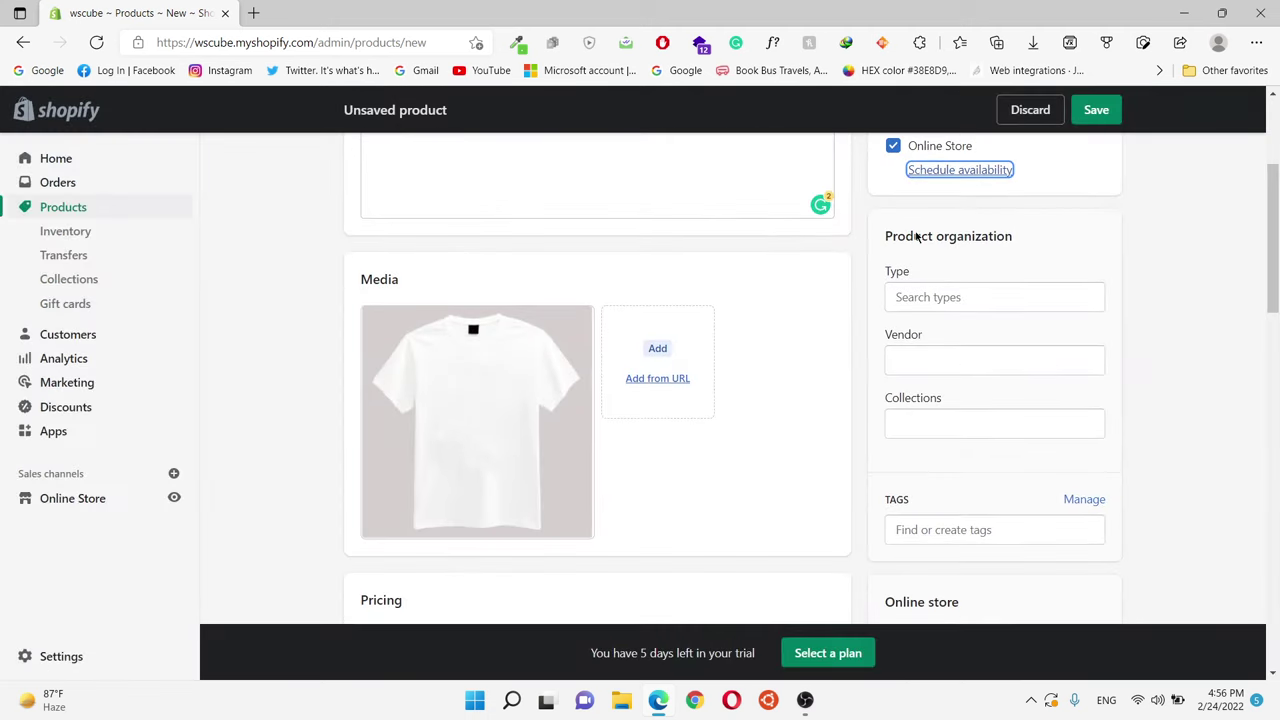
left_click_drag(883, 240, 1020, 237)
left_click(1017, 235)
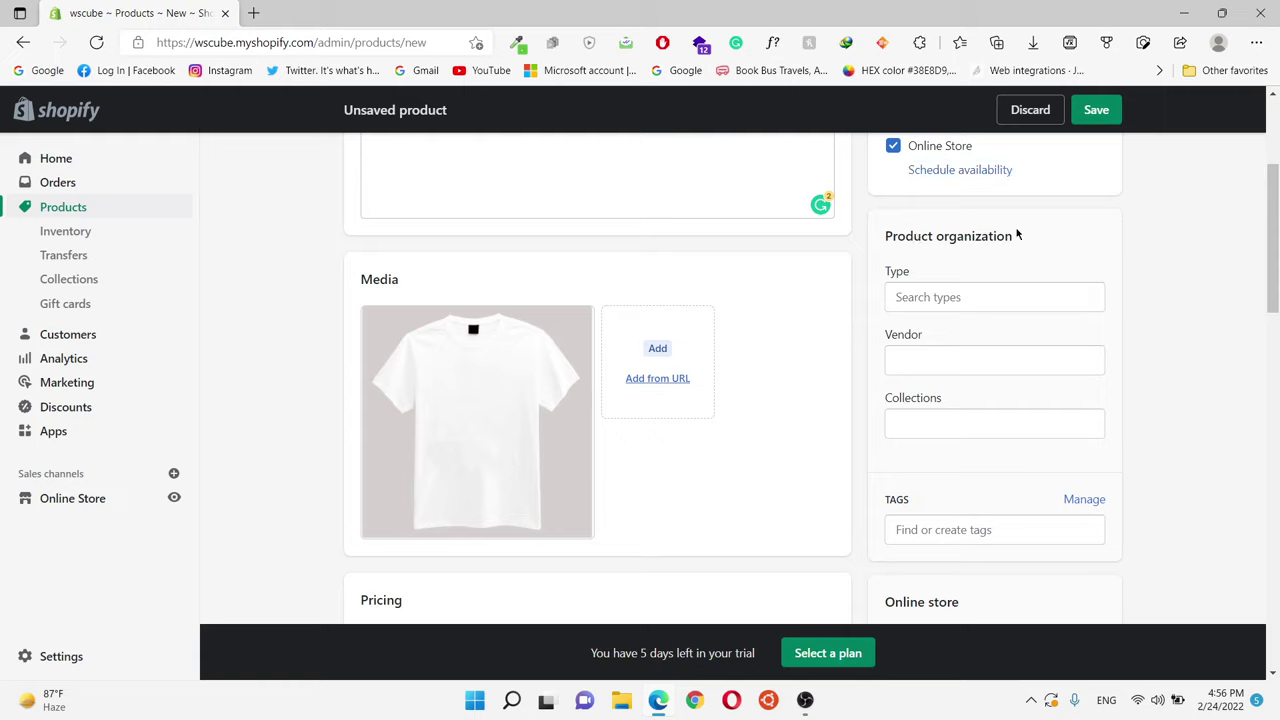
left_click_drag(886, 270, 912, 276)
left_click(946, 298)
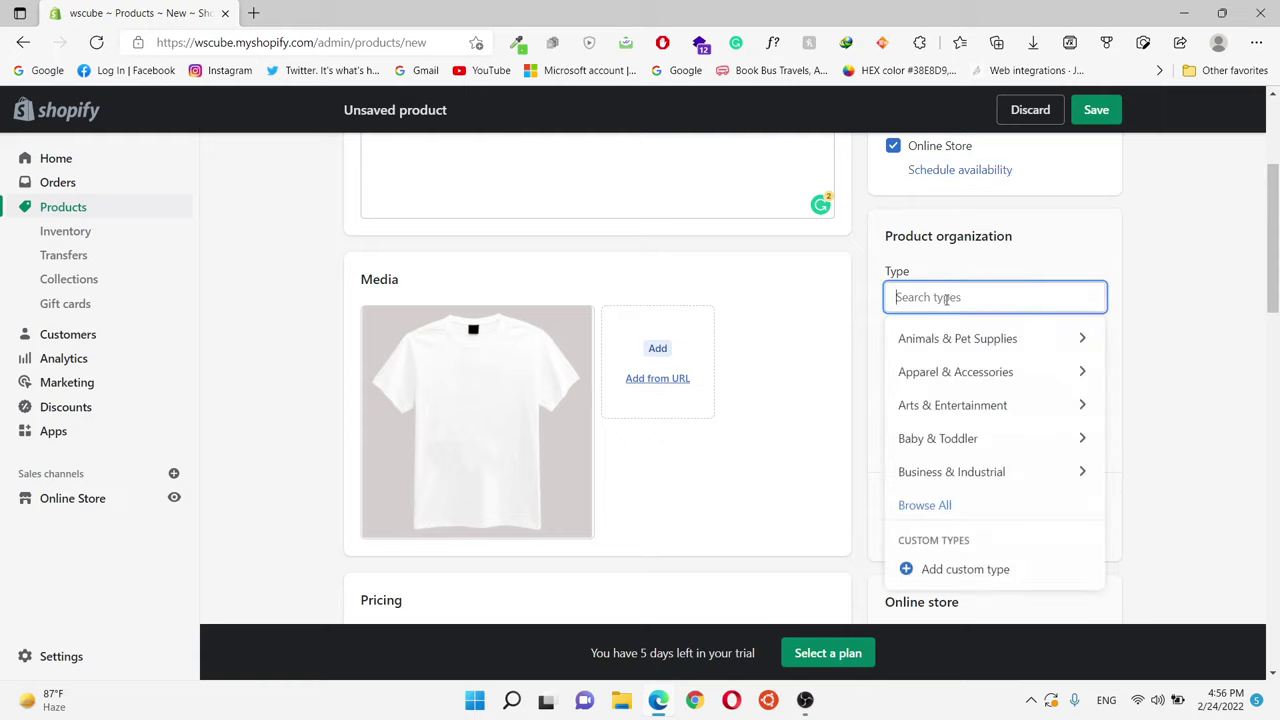
left_click(924, 505)
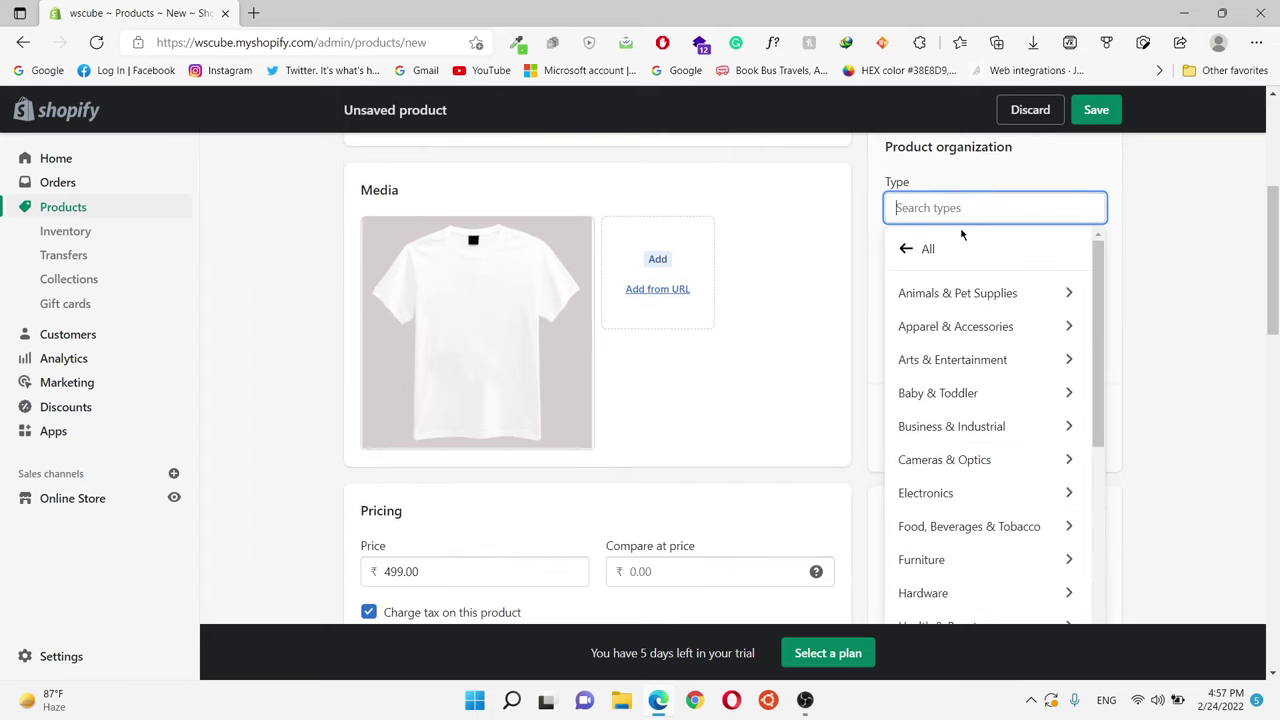
left_click(980, 330)
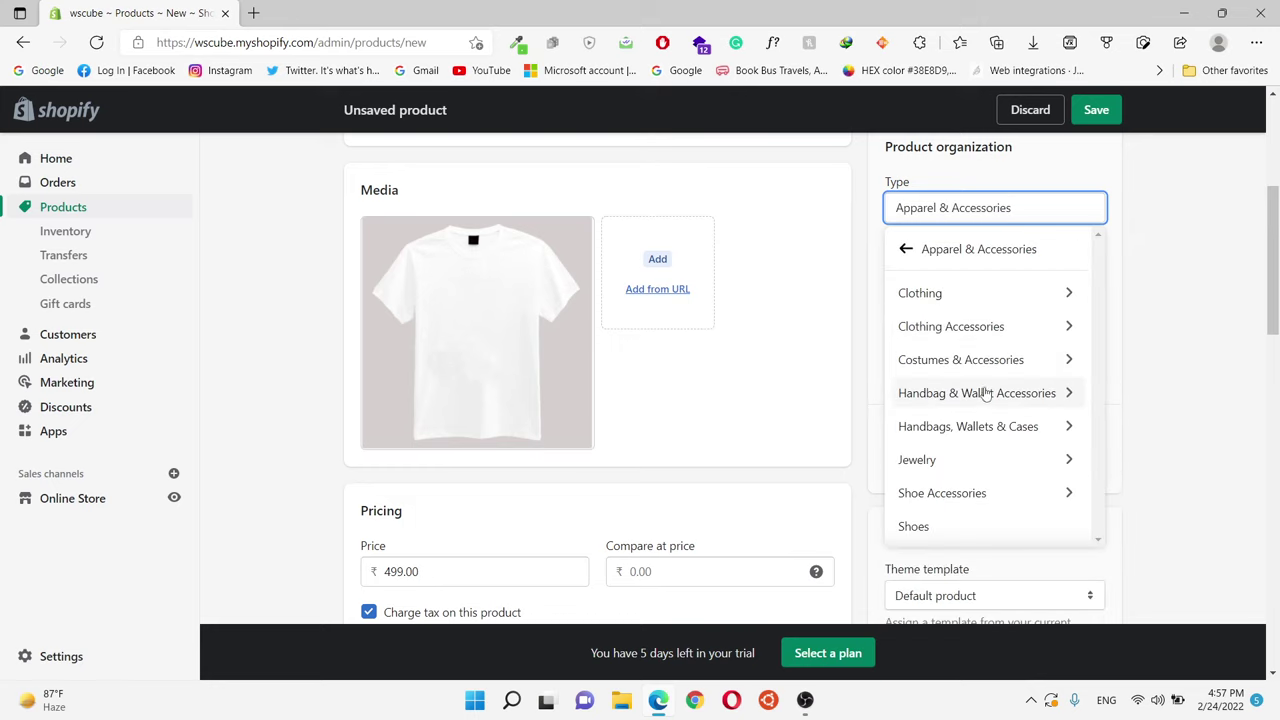
scroll(988, 385, "down", 1)
scroll(970, 386, "up", 1)
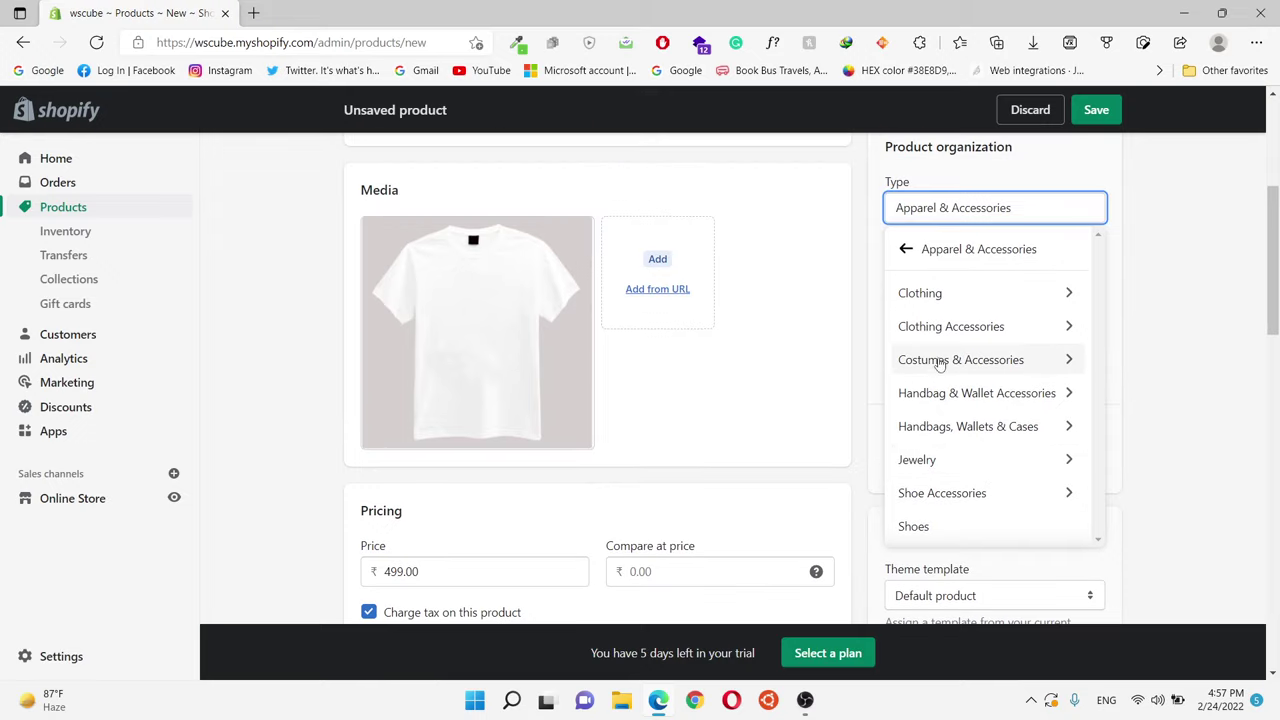
left_click(909, 300)
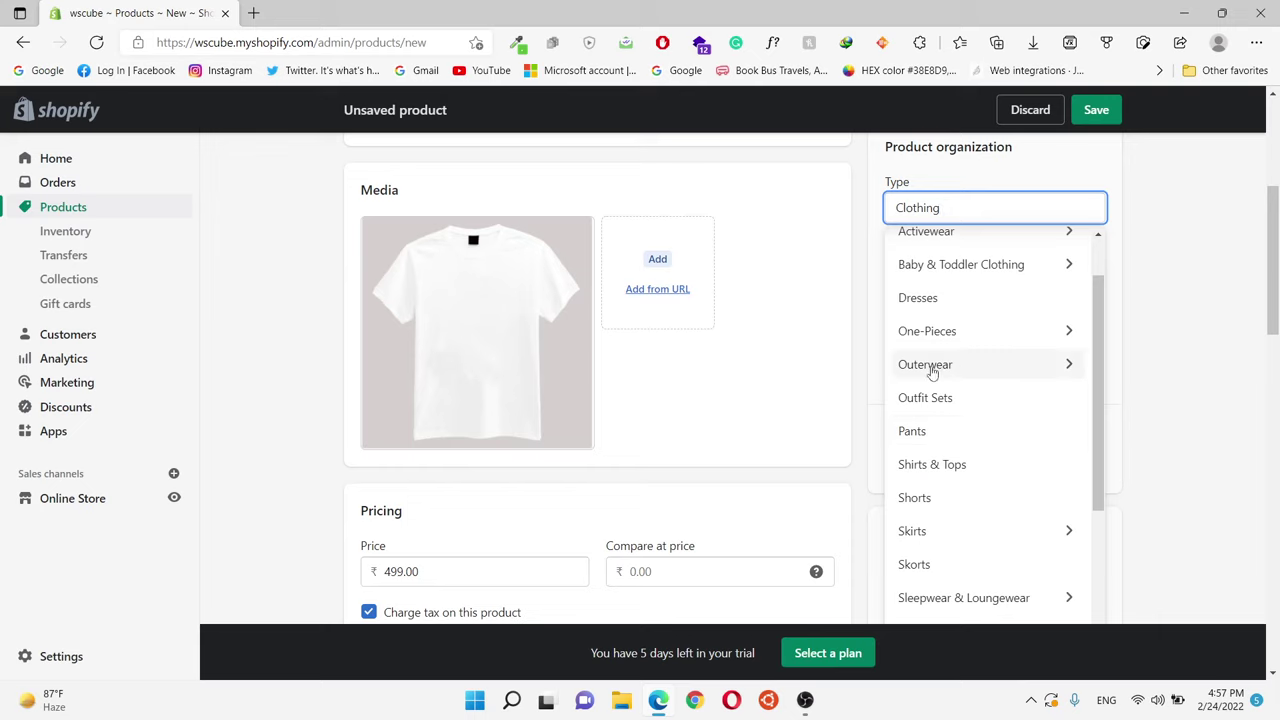
scroll(958, 480, "up", 1)
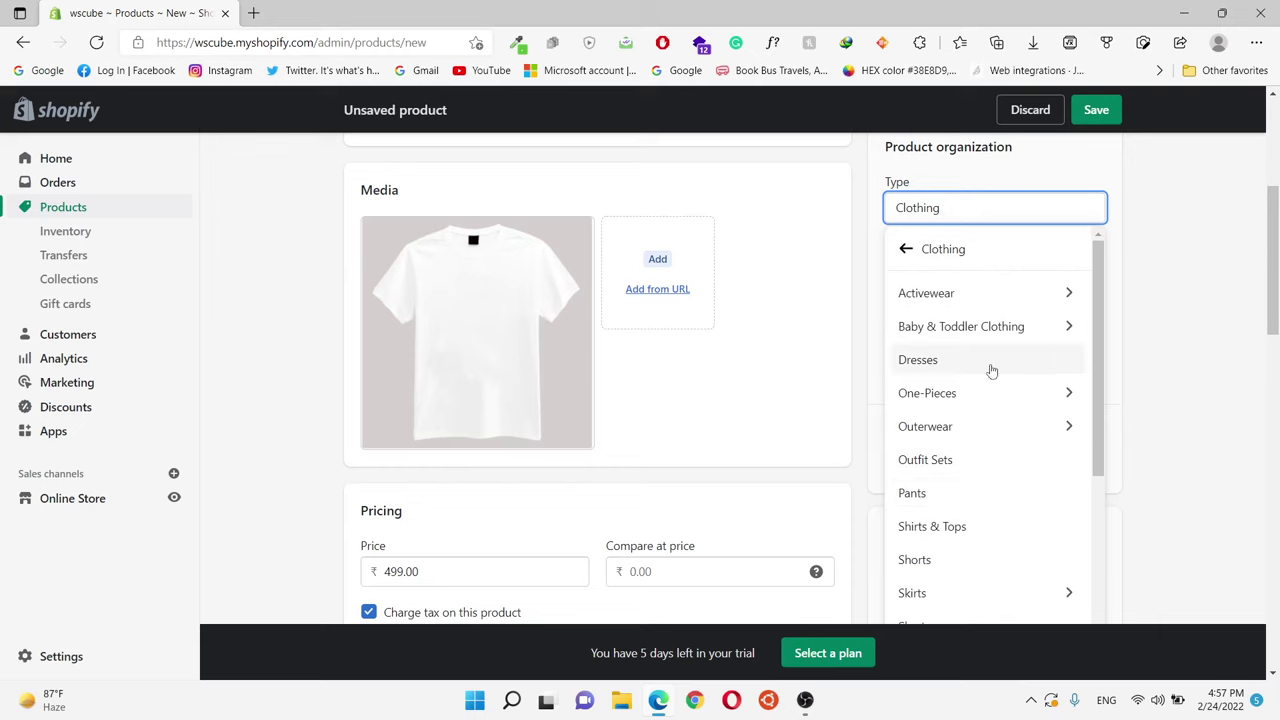
scroll(991, 371, "down", 2)
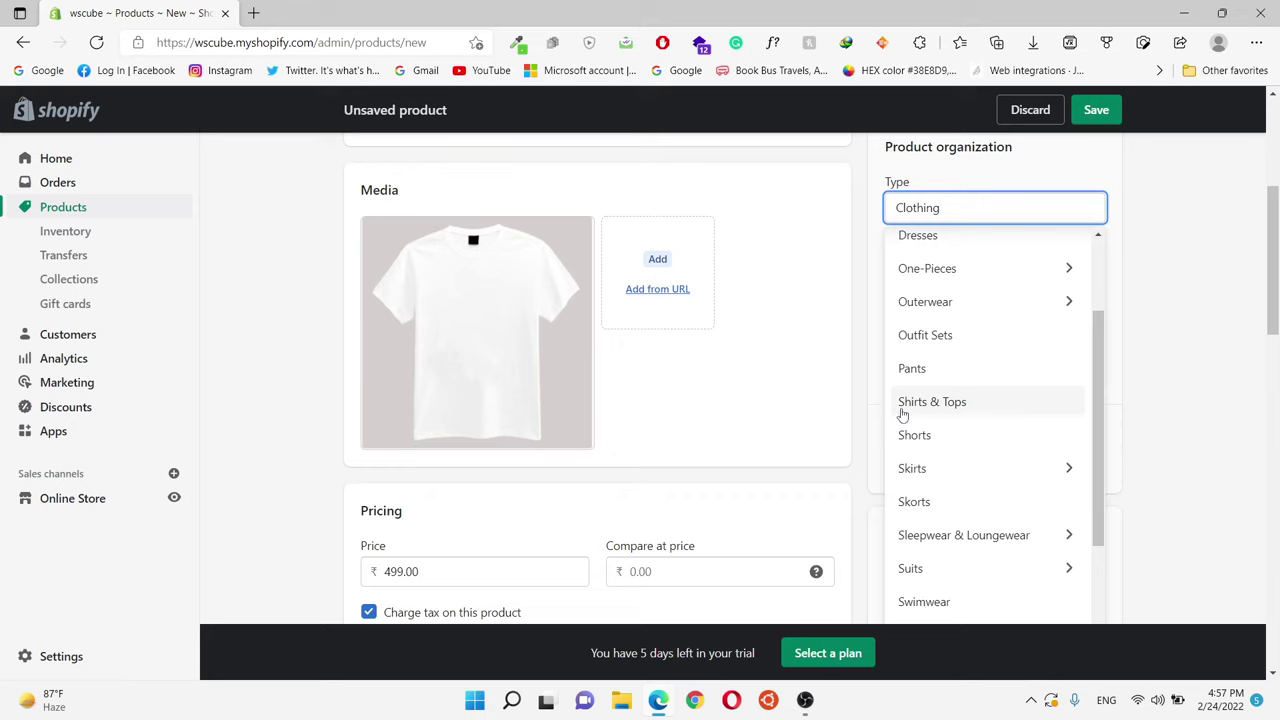
left_click(978, 402)
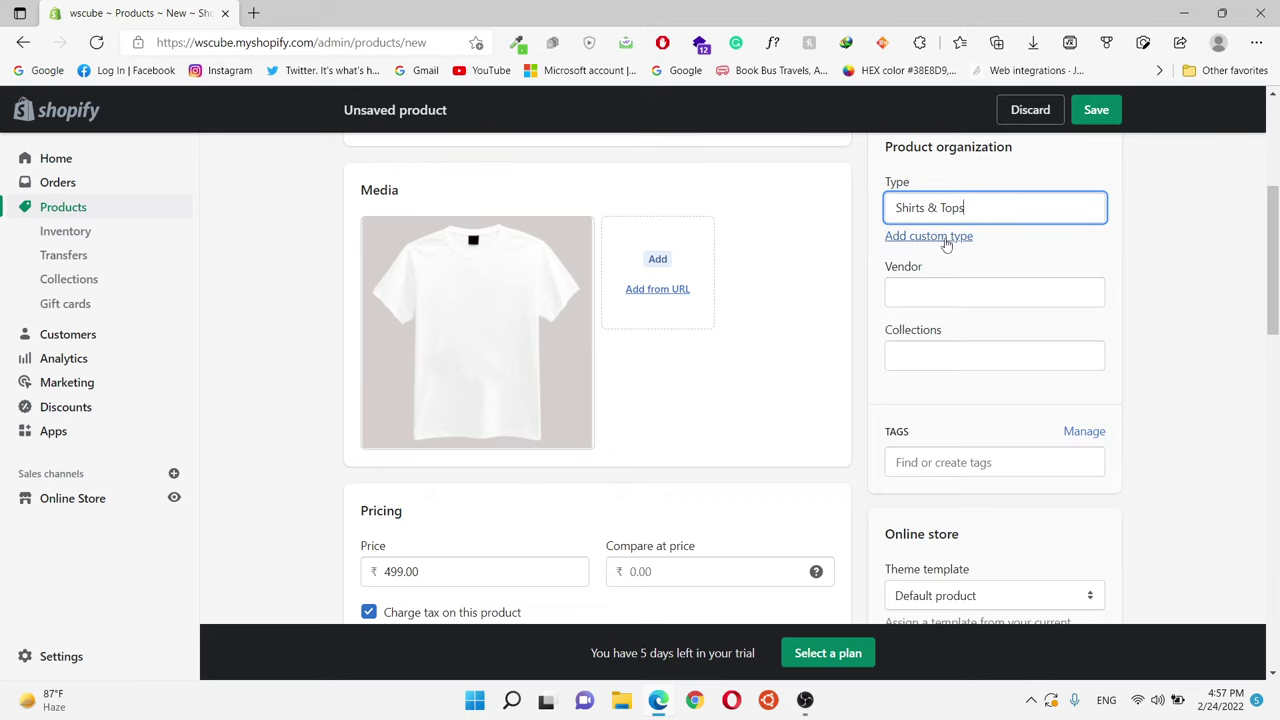
- Add a custom product type named T-Shirt in the product organization section
left_click(946, 243)
left_click_drag(943, 248, 1025, 265)
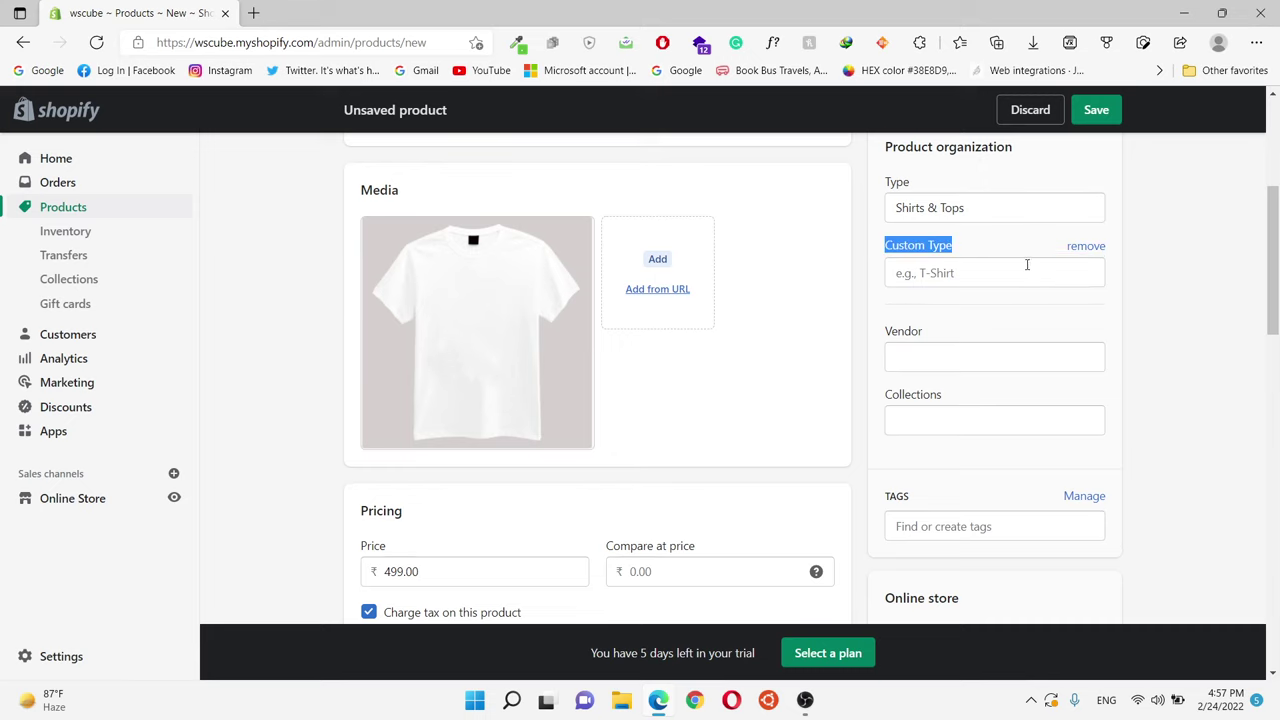
left_click(1169, 276)
left_click(944, 268)
type("T-Shirt")
left_click(946, 308)
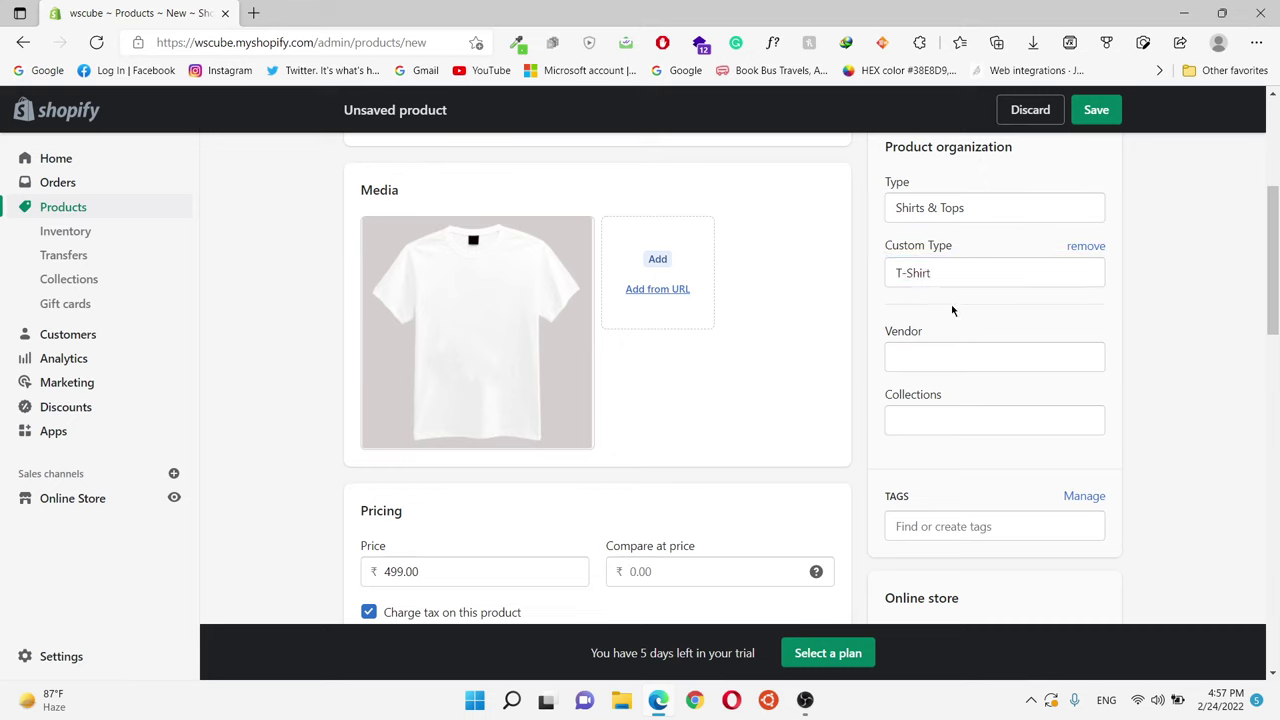
left_click(955, 273)
left_click(952, 310)
- Add Wscube Tech as the product's vendor
double_click(946, 345)
left_click(958, 357)
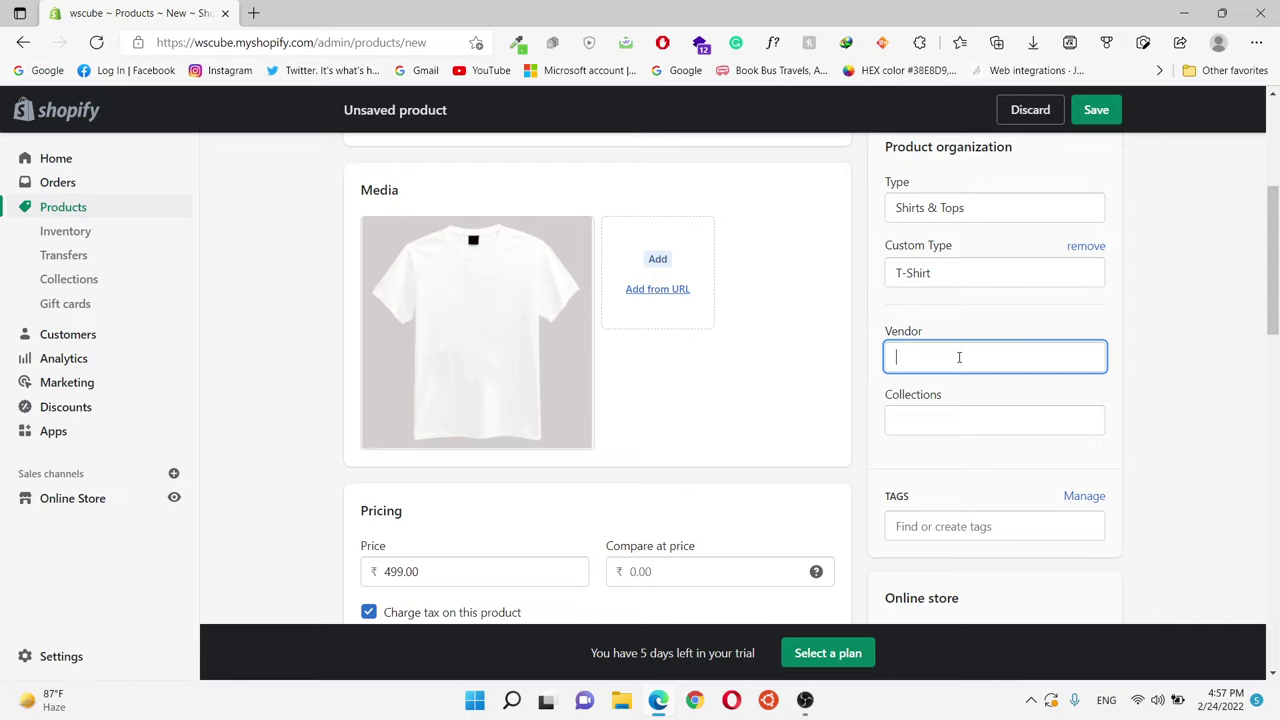
type("Wscube ")
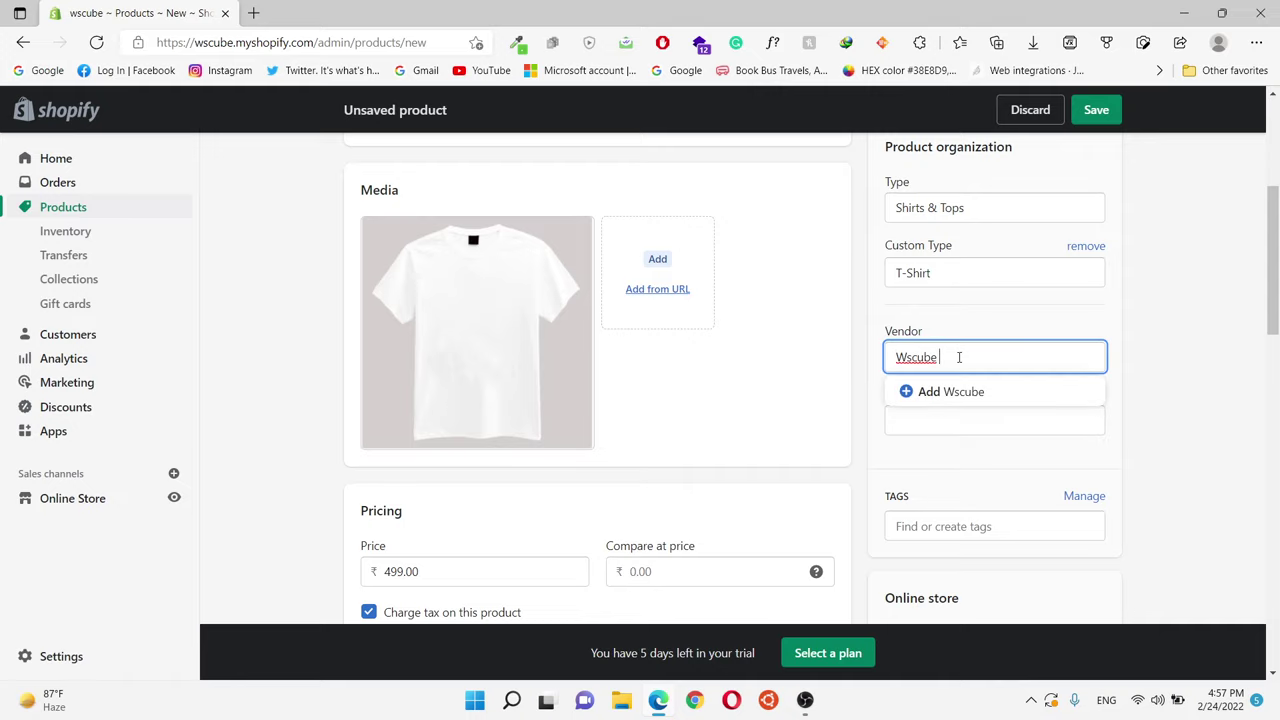
type("Tech")
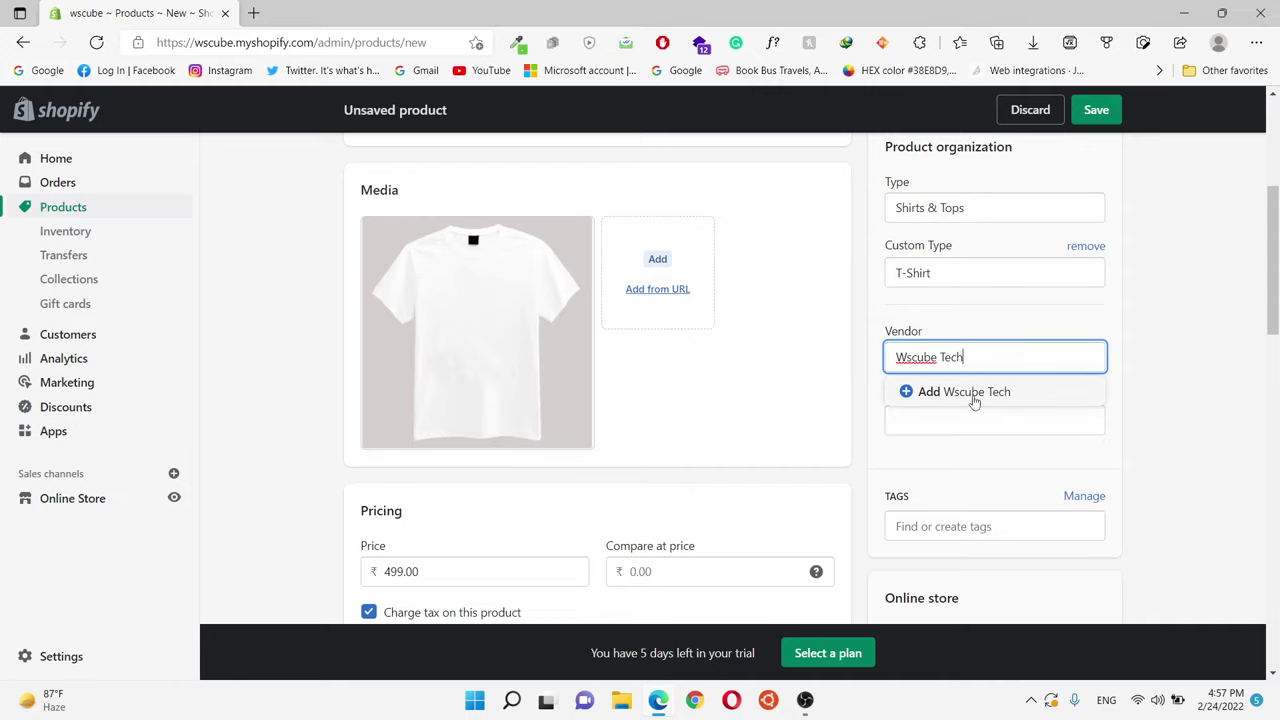
left_click(971, 399)
- Assign the product to the Home page collection
scroll(1132, 337, "down", 1)
left_click(943, 334)
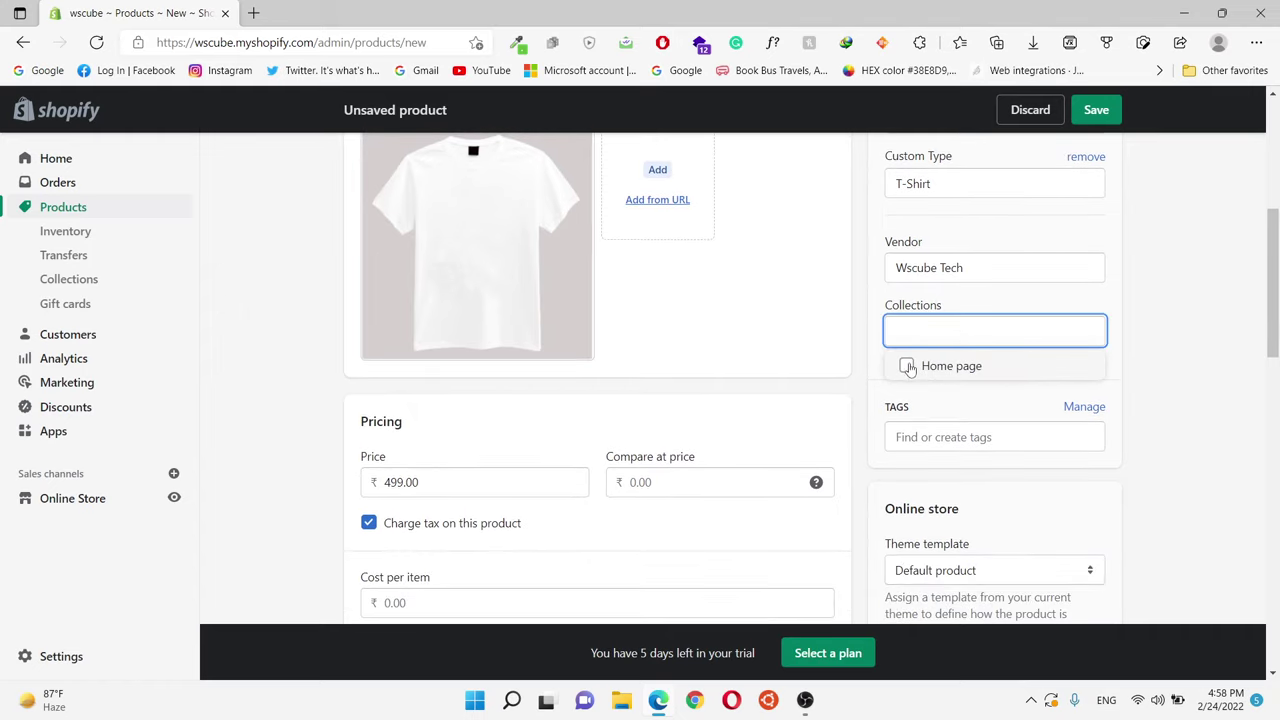
left_click(907, 367)
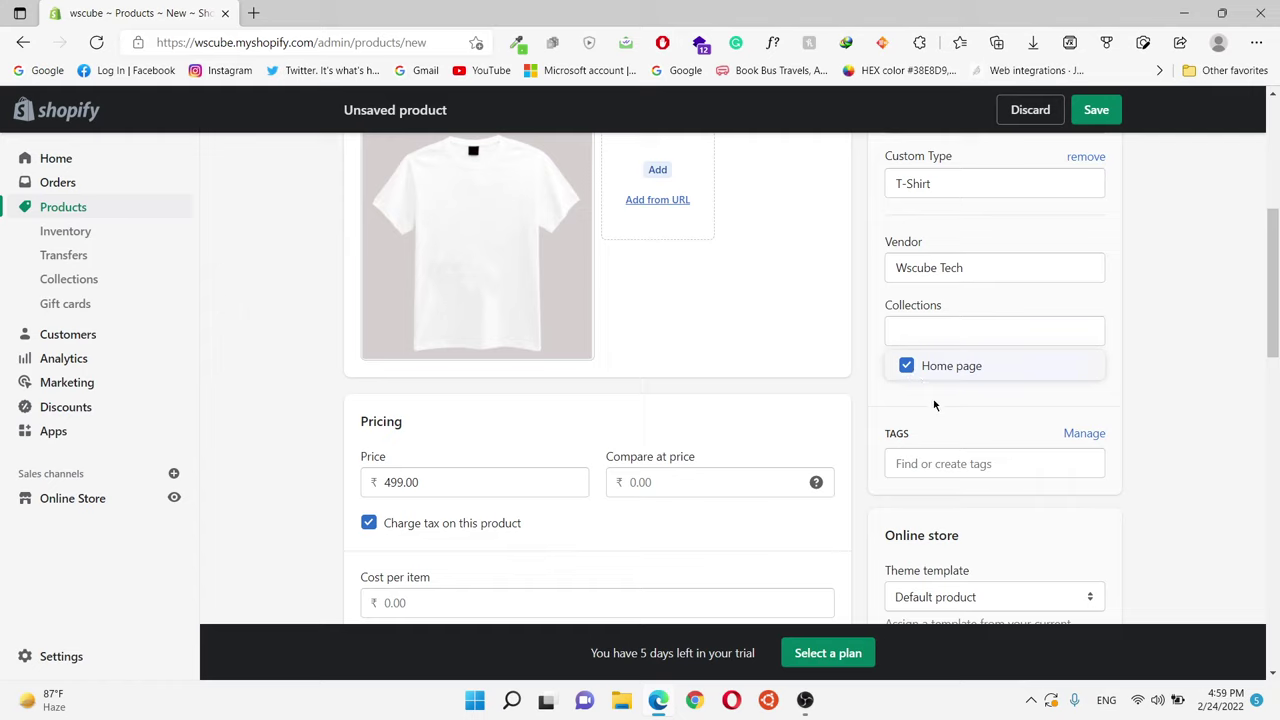
left_click(934, 401)
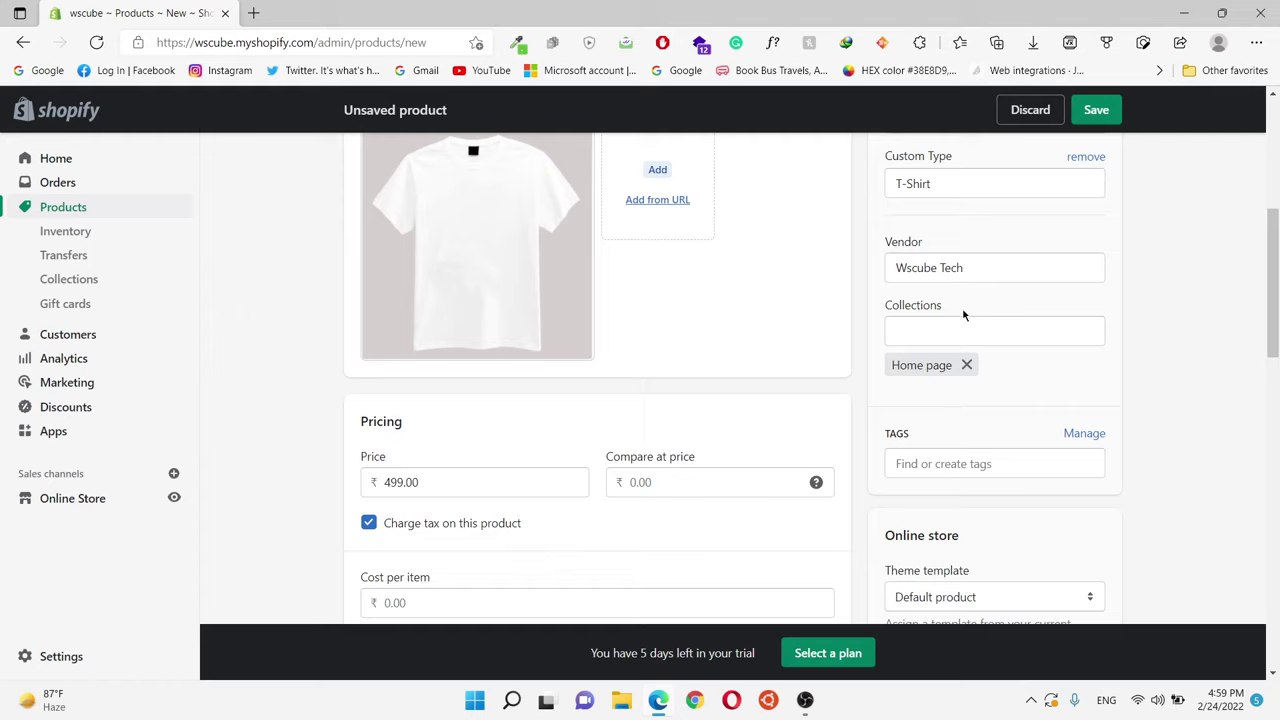
left_click_drag(944, 306, 884, 306)
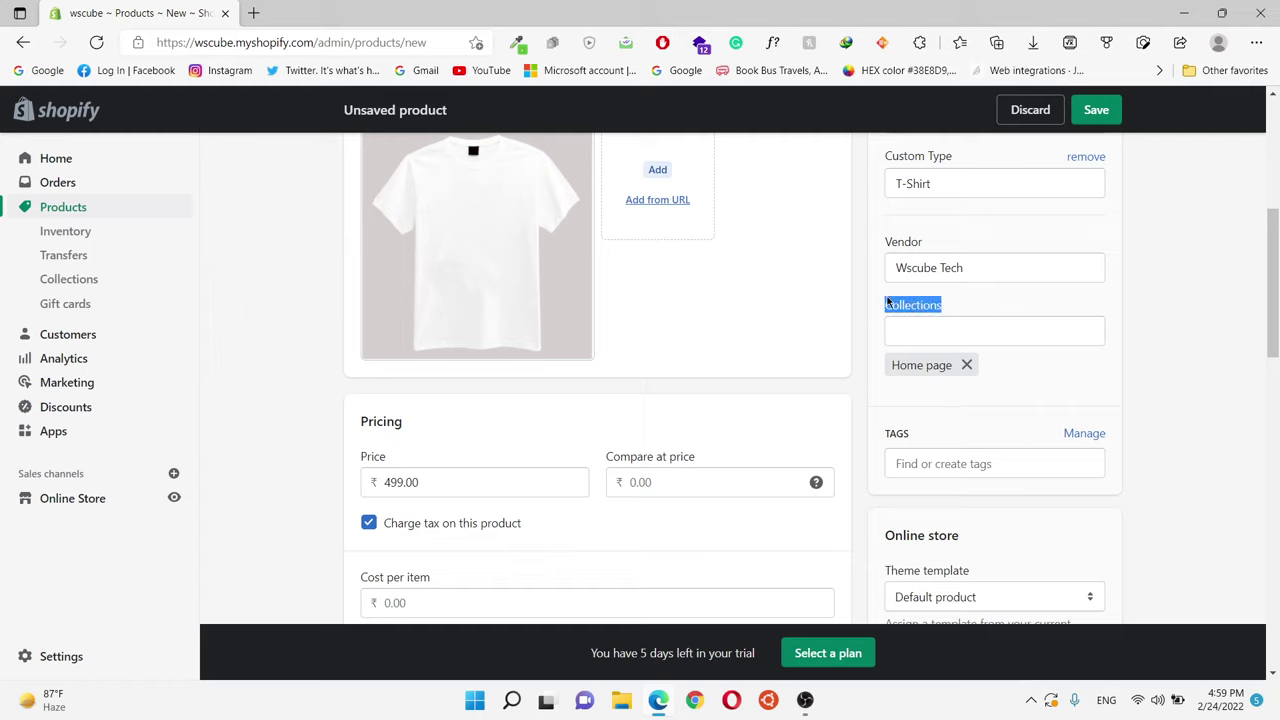
left_click(920, 321)
- Create the tags T-Shirt and White T-Shirt for the product
scroll(1145, 299, "down", 1)
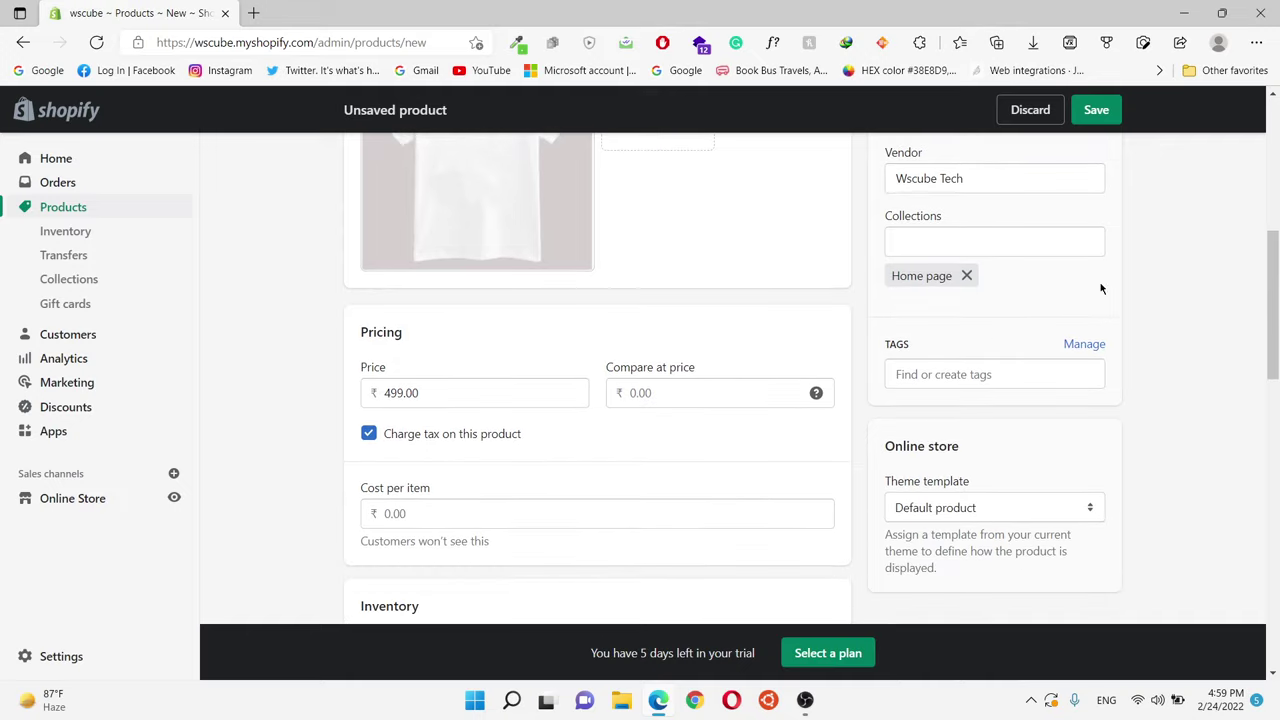
left_click(897, 346)
left_click_drag(912, 346, 886, 347)
left_click(1039, 367)
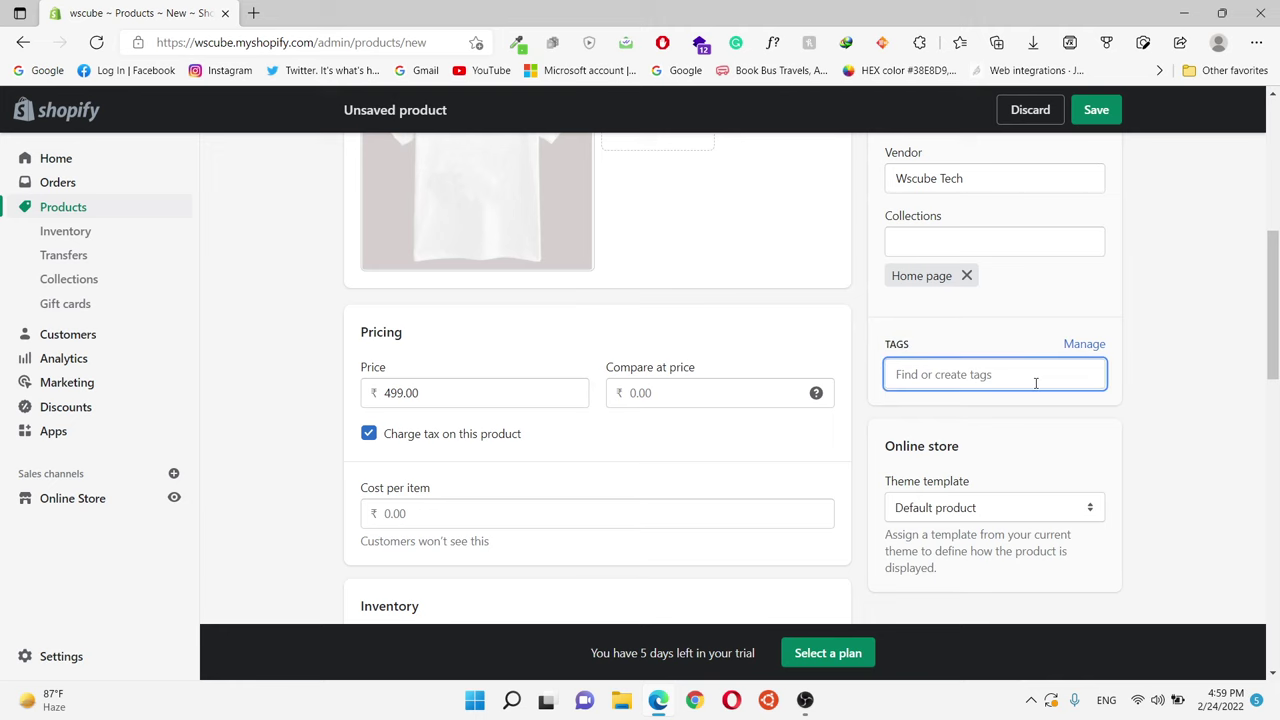
left_click(1084, 344)
left_click(993, 371)
type("T-Shirt")
left_click(967, 424)
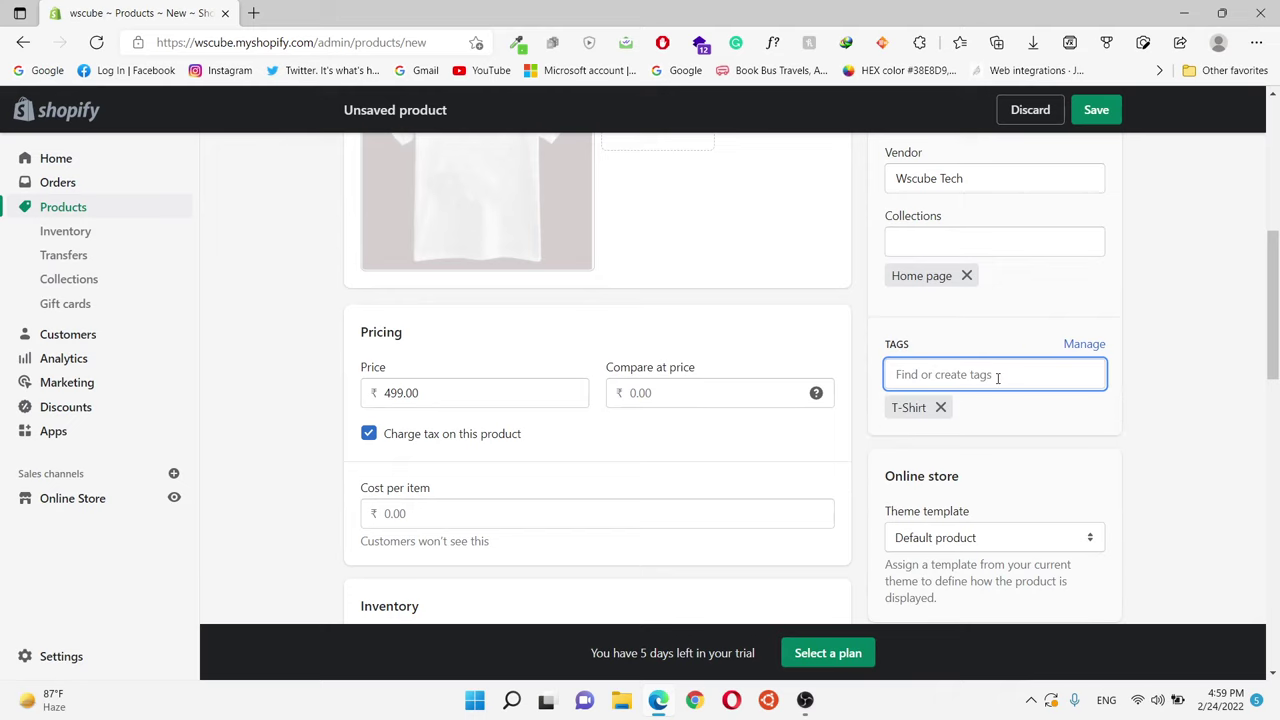
type("White T-Shirt")
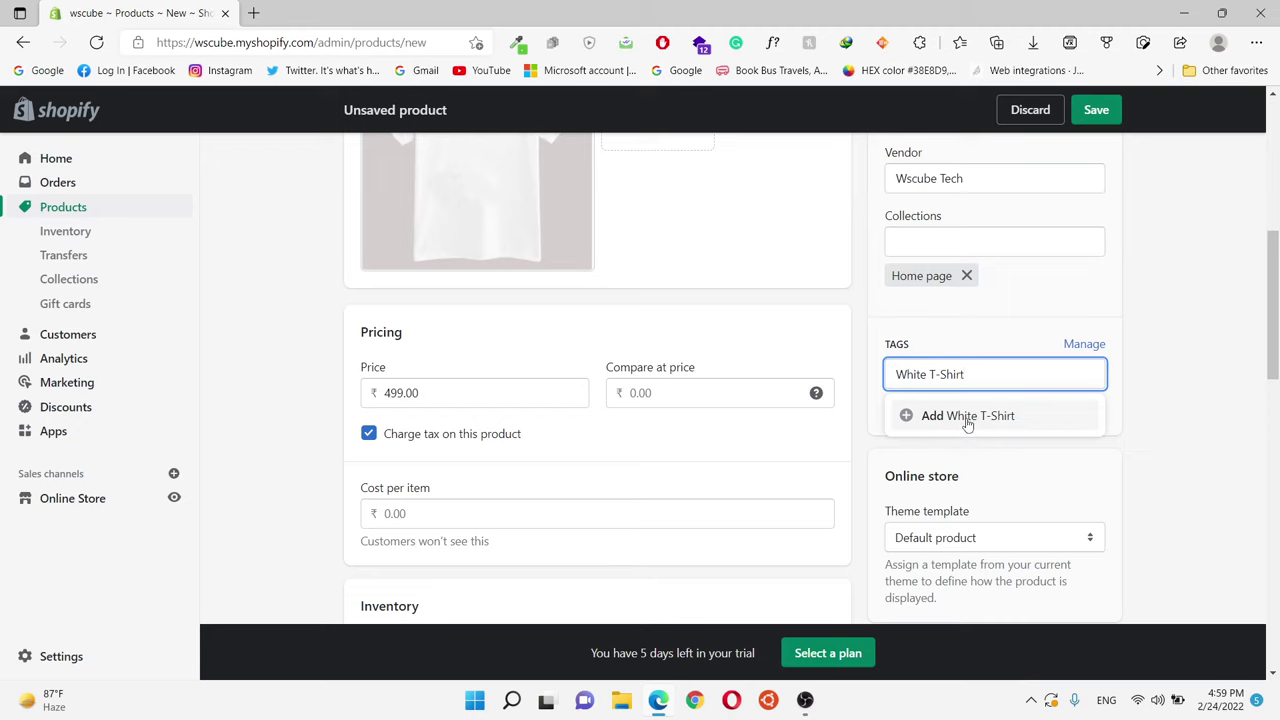
left_click(967, 421)
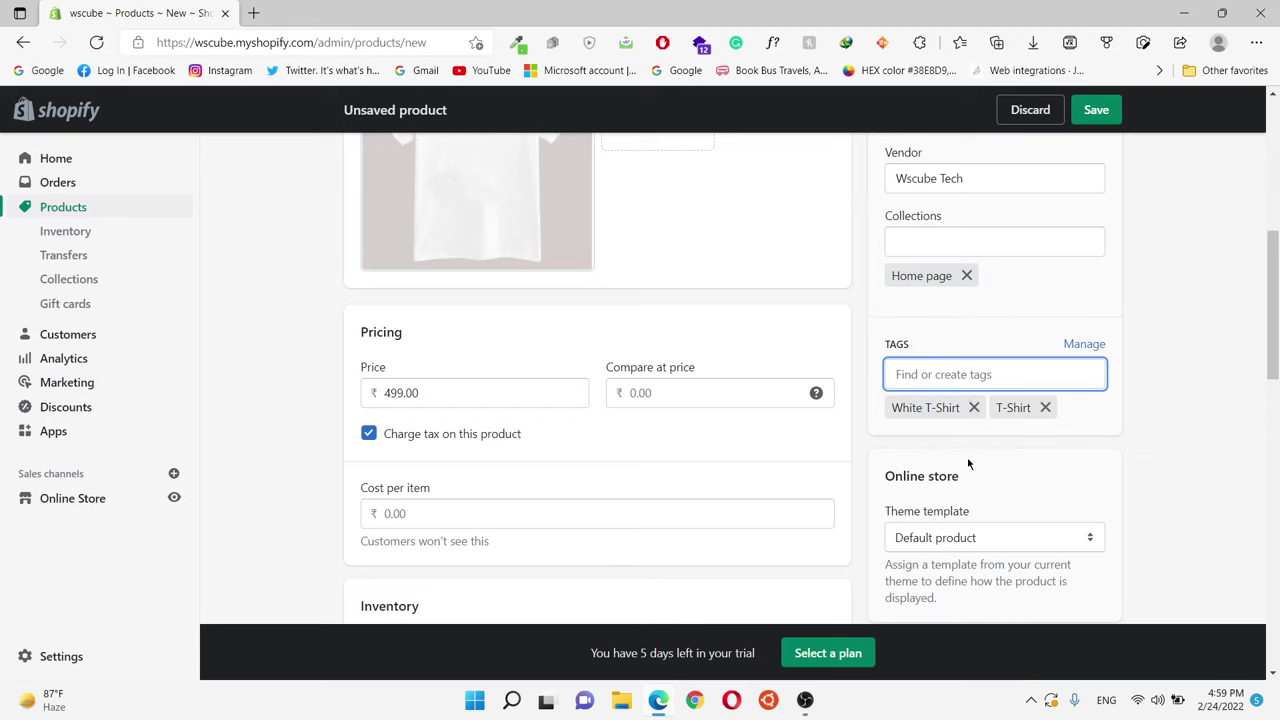
- Check the theme template choices for the online store and keep Default product
scroll(1015, 355, "down", 2)
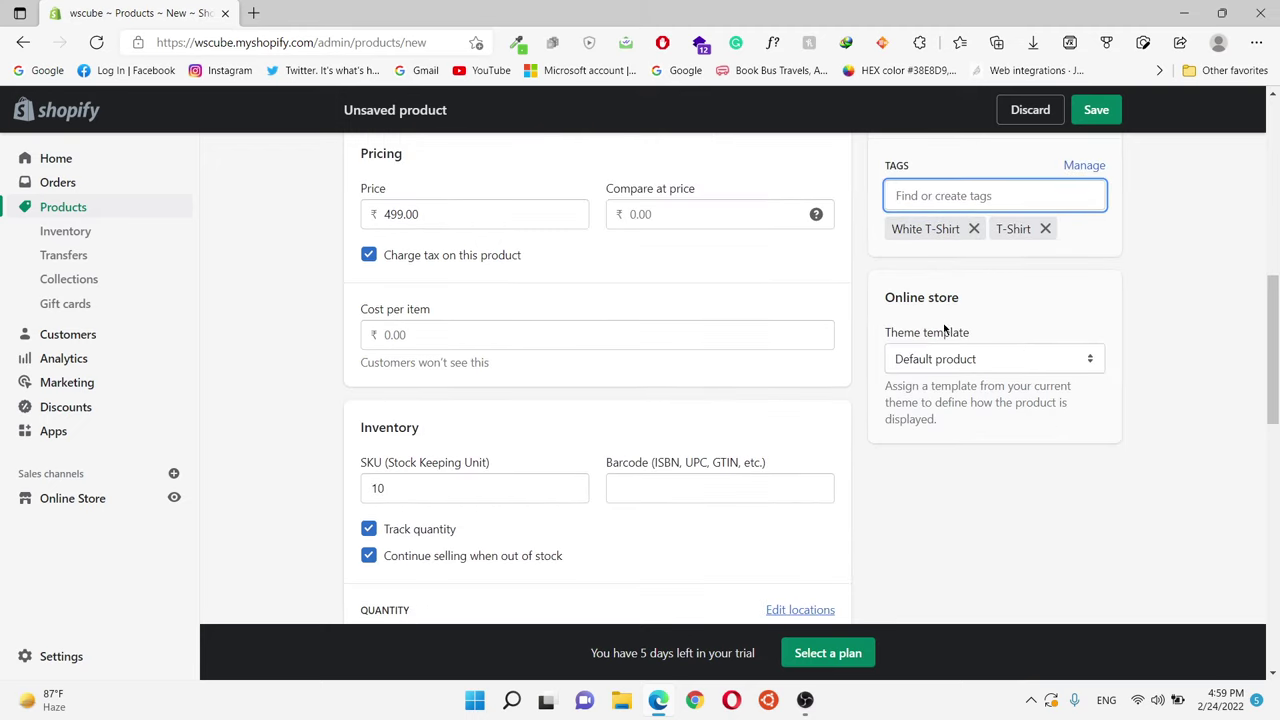
left_click(975, 359)
left_click(975, 359)
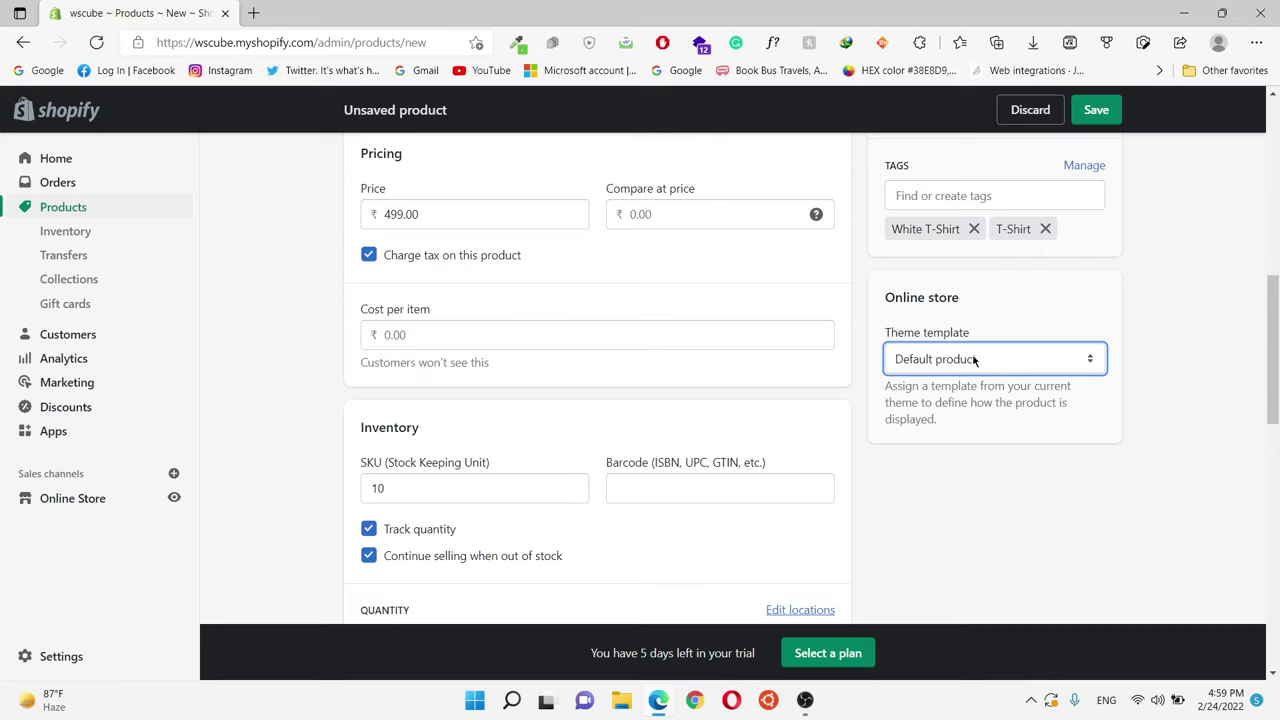
- Save the new White T-Shirt product
scroll(1074, 341, "up", 7)
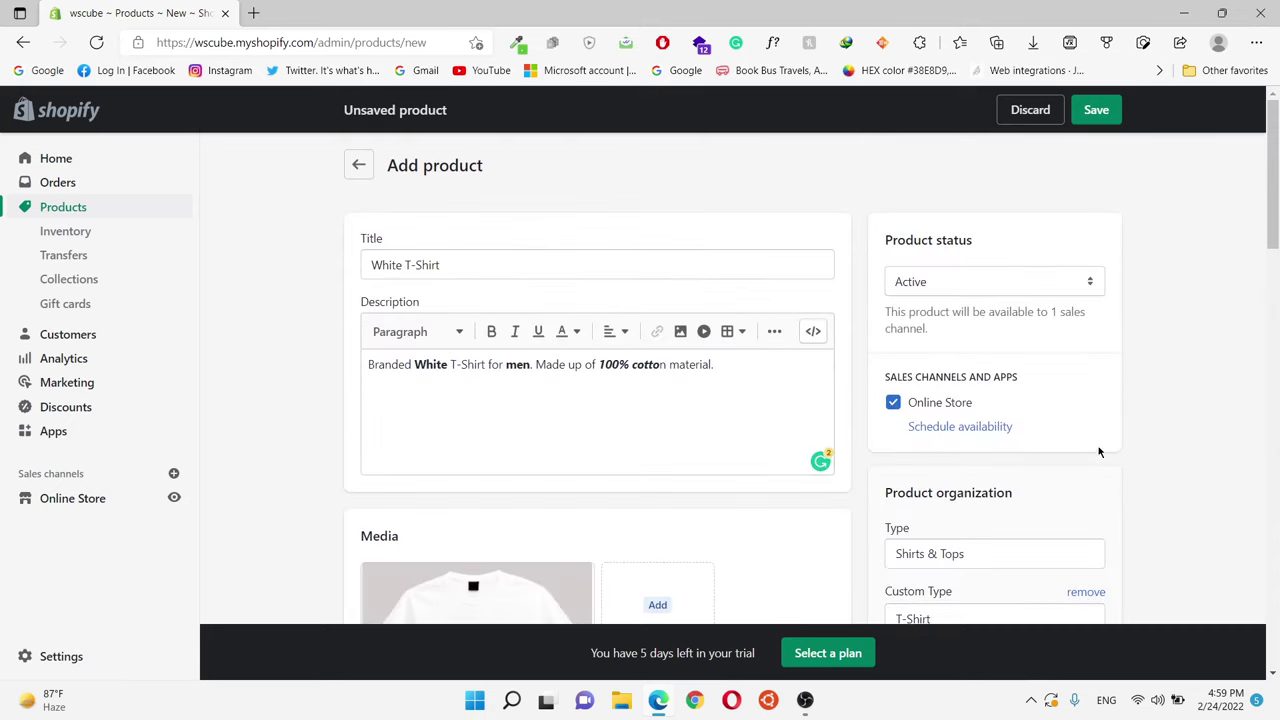
left_click(1094, 112)
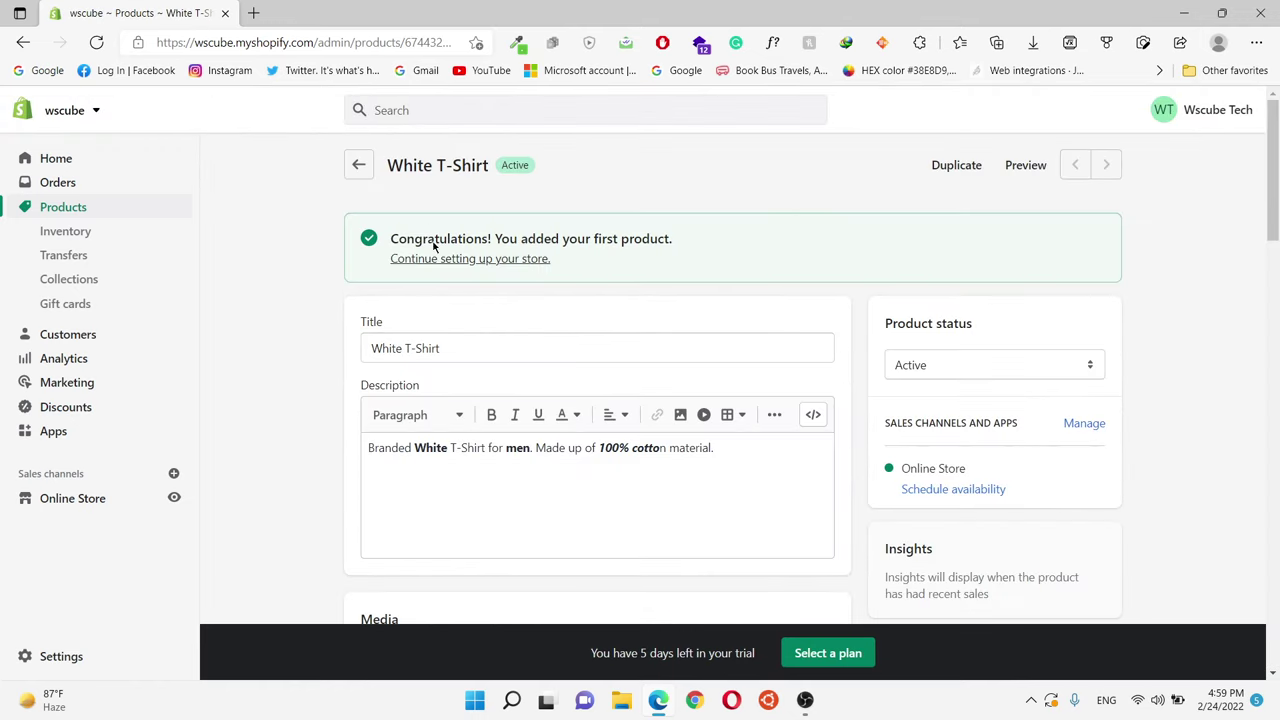
left_click_drag(518, 240, 675, 238)
left_click(614, 258)
- Preview the saved White T-Shirt in the online store and look over its product page
left_click(1024, 168)
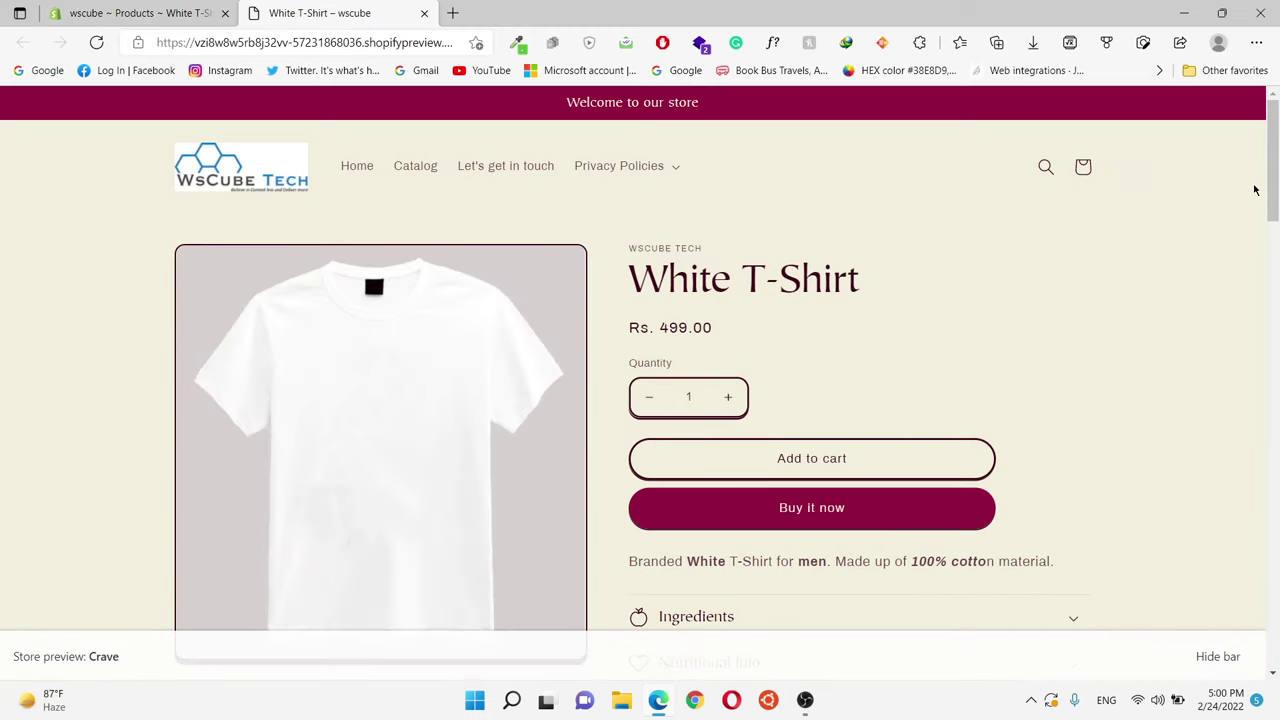
mouse_move(1277, 177)
left_mouse_down()
mouse_move(1277, 305)
mouse_move(1266, 163)
mouse_move(1265, 180)
left_mouse_up()
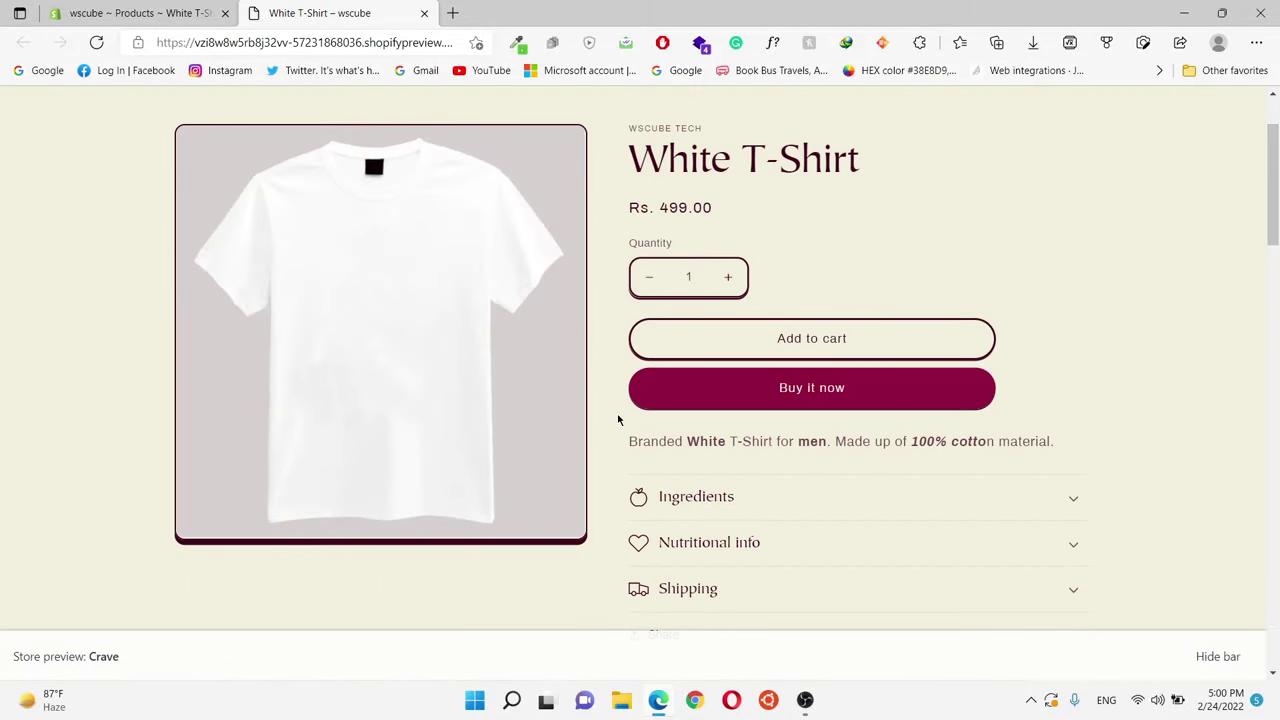
scroll(618, 420, "up", 1)
scroll(617, 420, "down", 2)
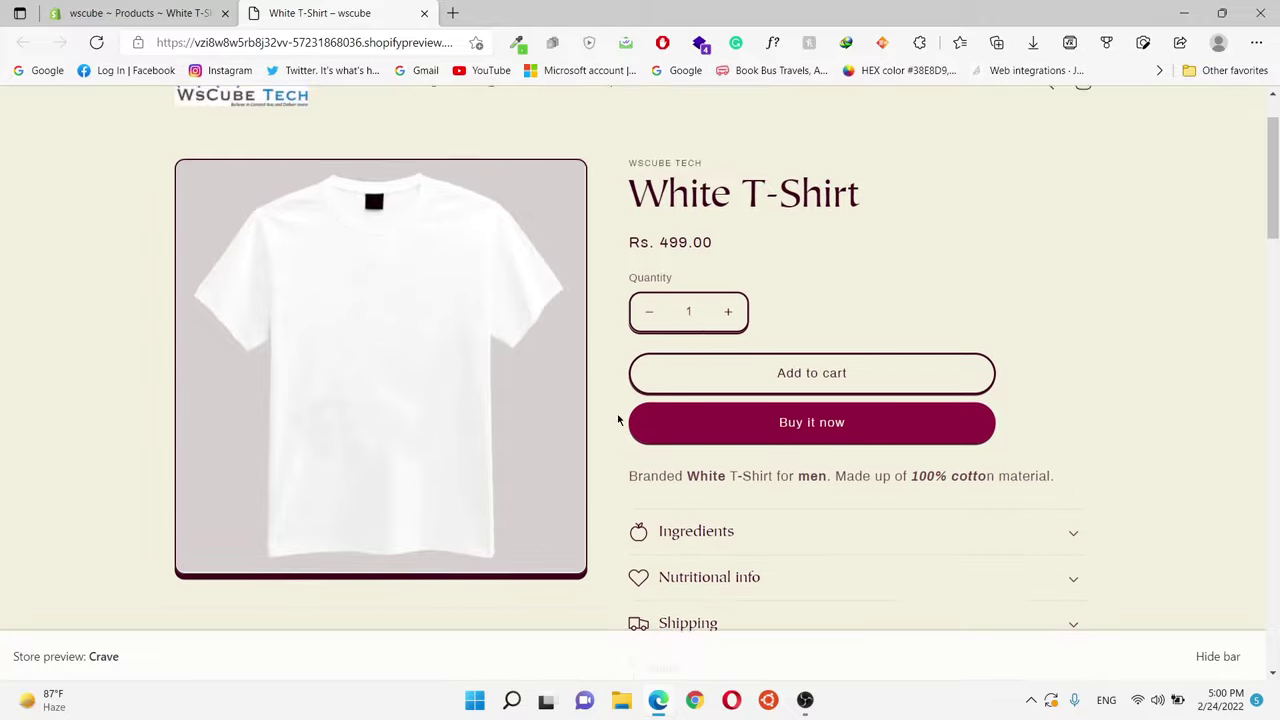
- Enlarge the T-shirt image in the store preview, inspect it from collar to hem, and close the enlarged view
left_click(403, 338)
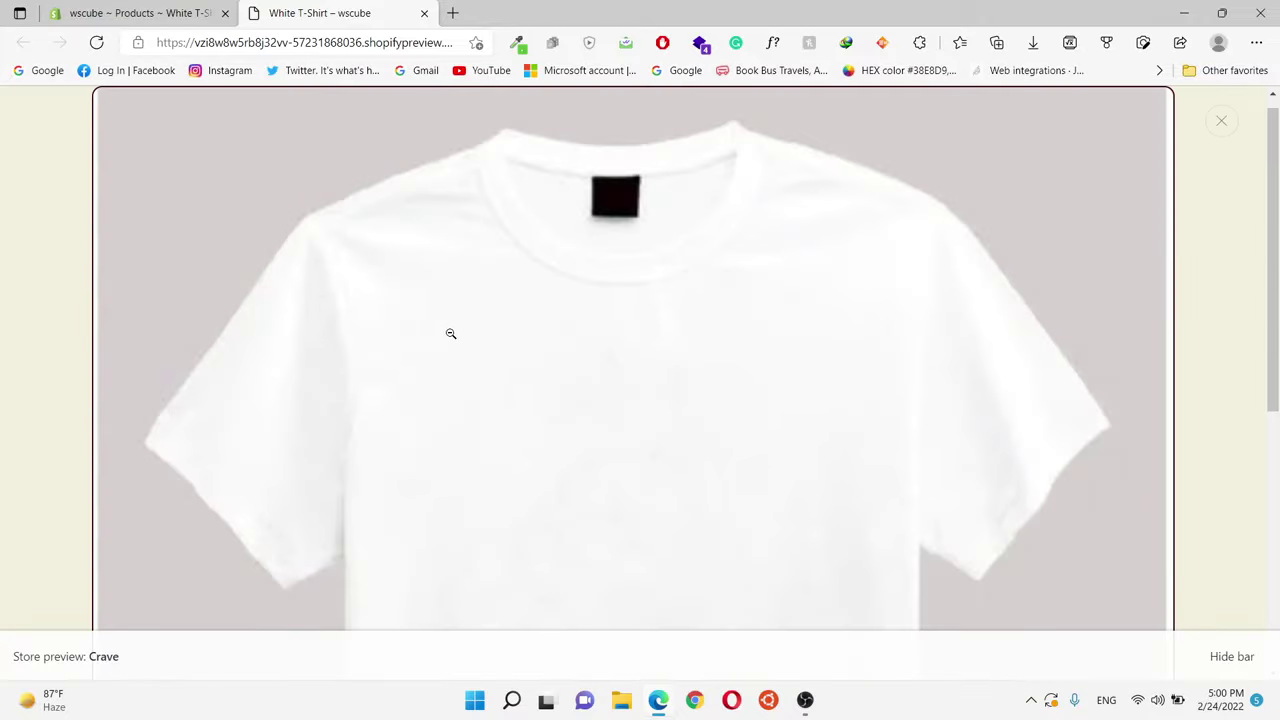
left_click(724, 153)
scroll(731, 217, "down", 5)
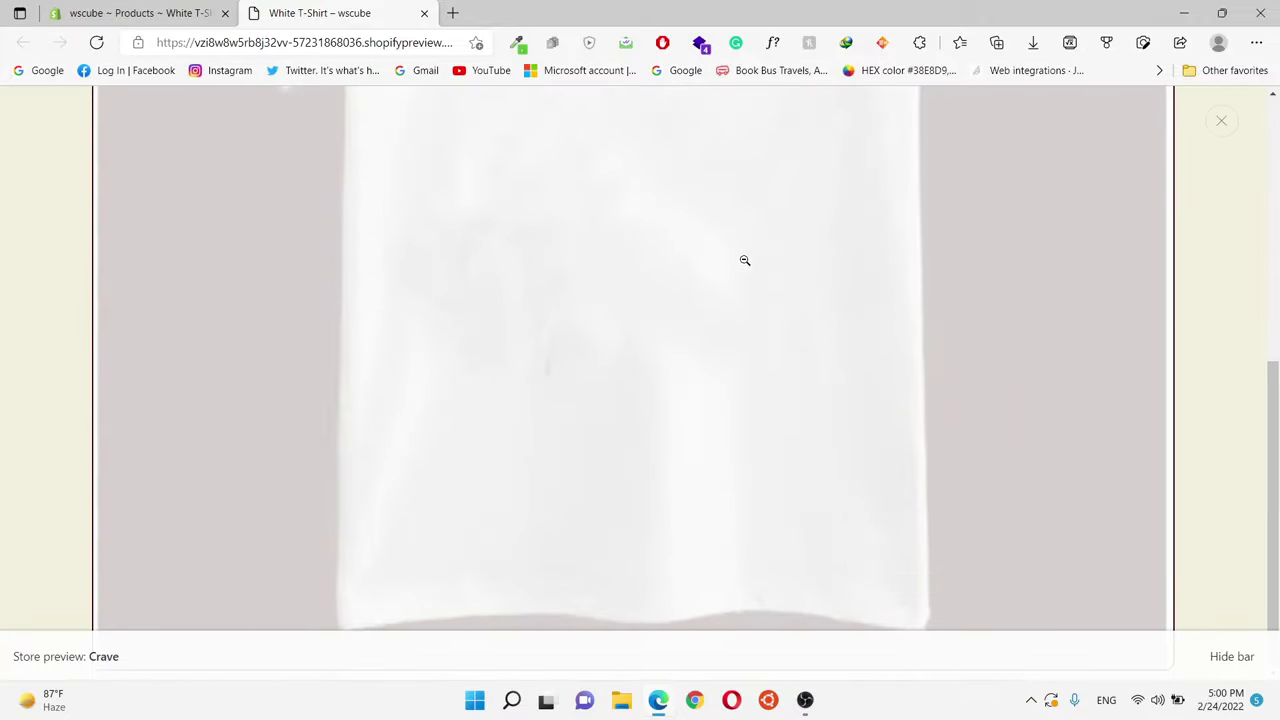
scroll(765, 420, "up", 5)
scroll(770, 426, "up", 3)
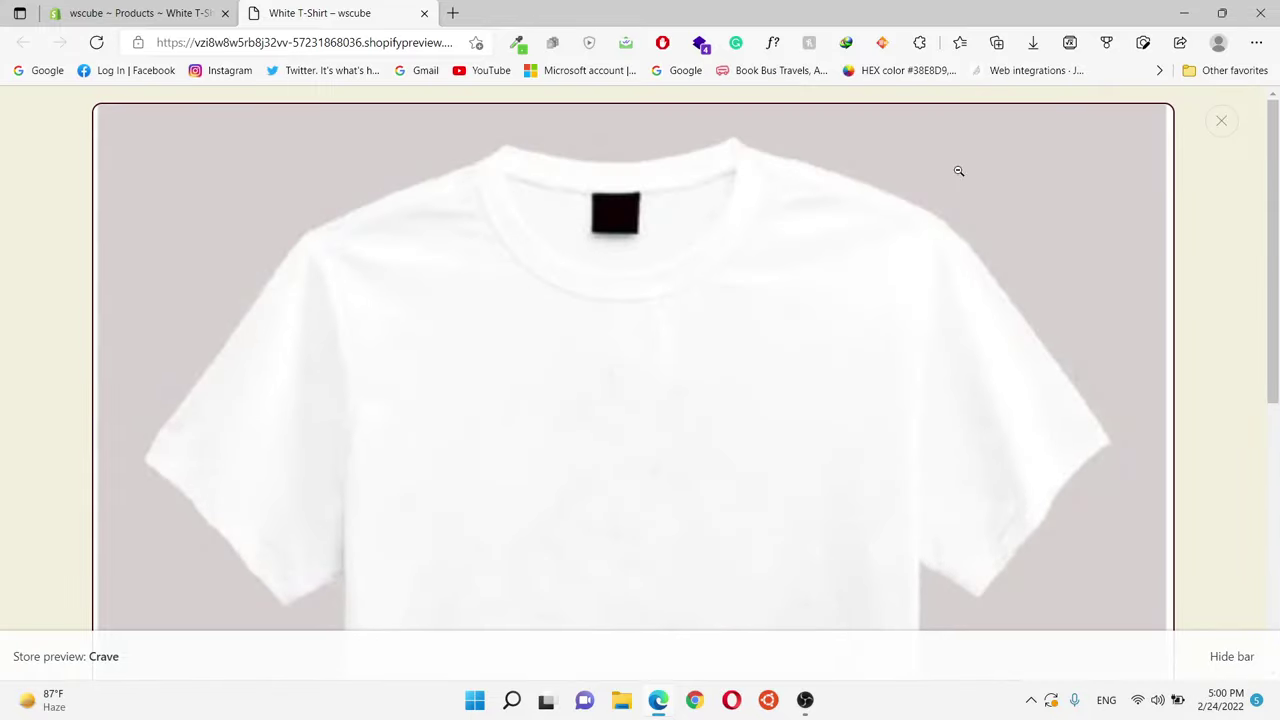
left_click(1222, 122)
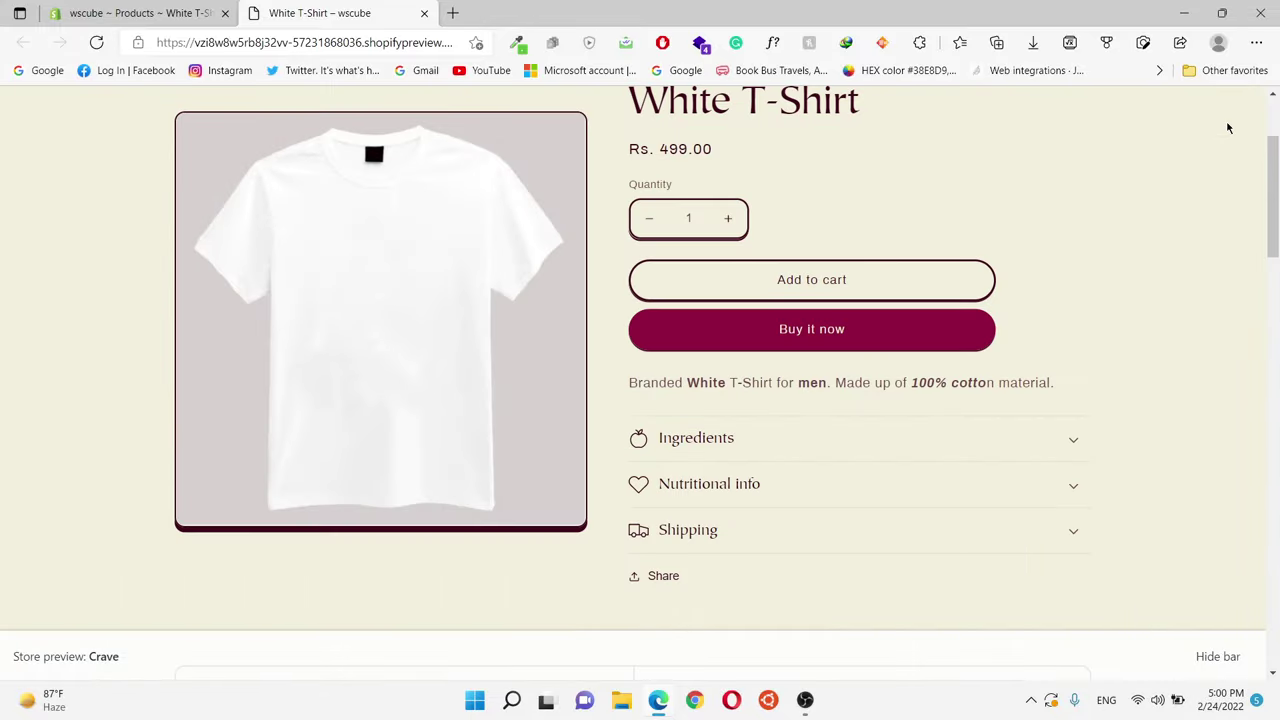
- Examine the quantity selector, purchase options and product description on the White T-Shirt preview page
left_click(690, 219)
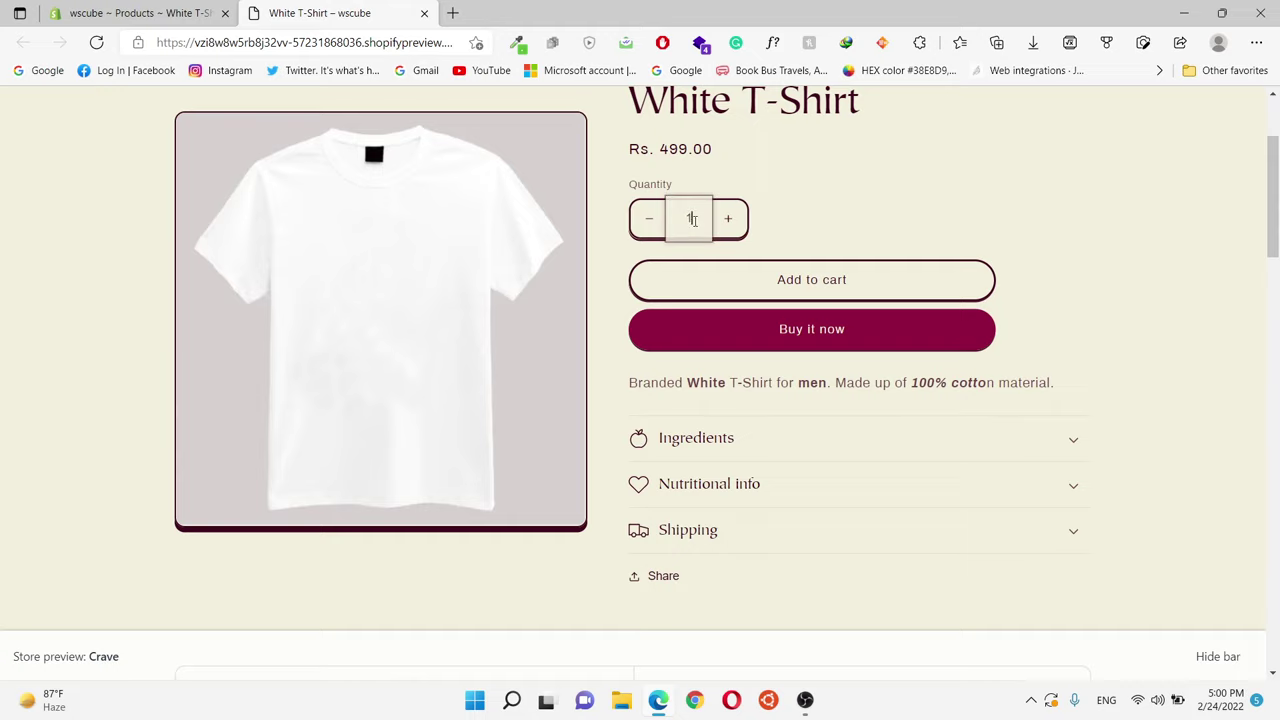
left_click(853, 230)
scroll(800, 325, "down", 1)
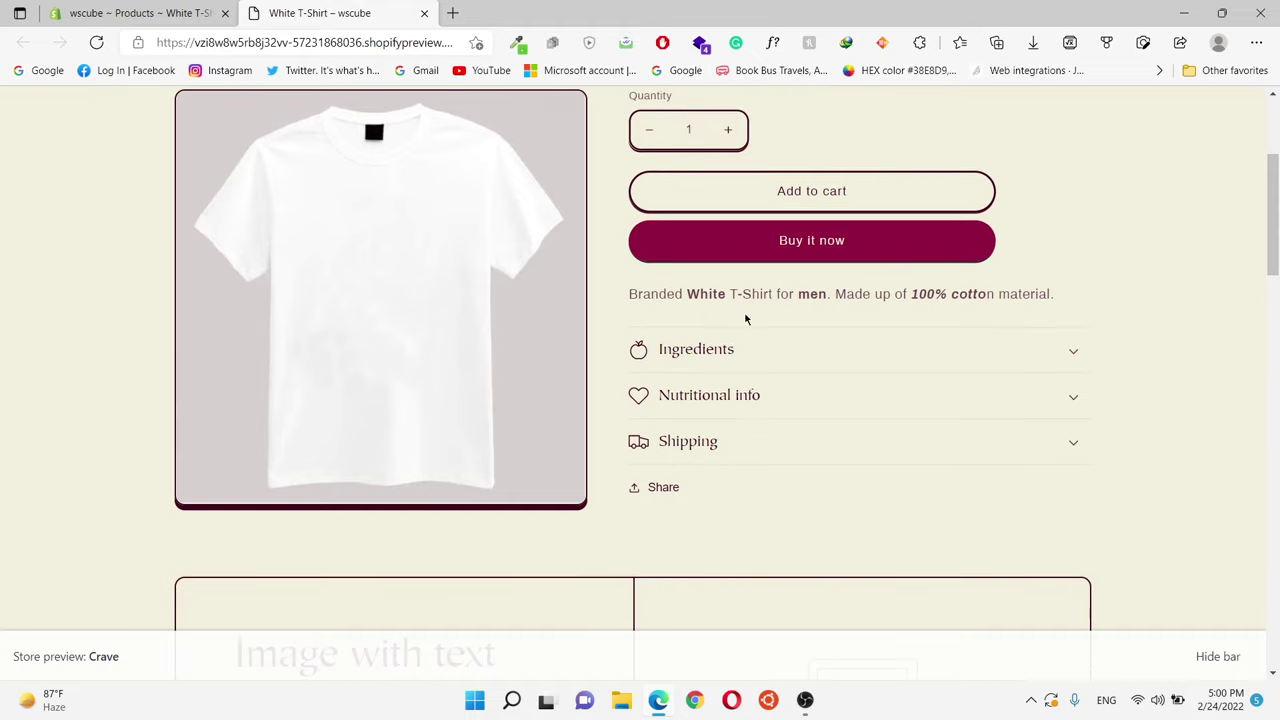
left_click(915, 359)
scroll(1200, 277, "up", 3)
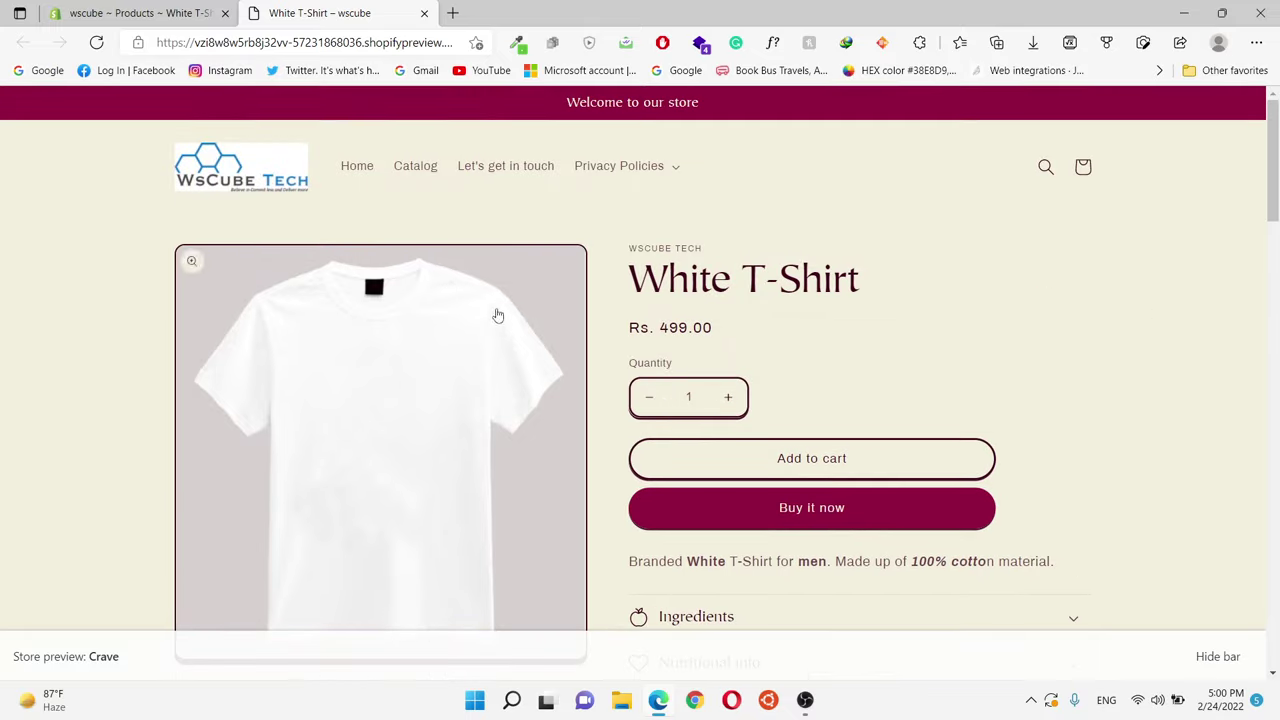
scroll(1149, 266, "down", 2)
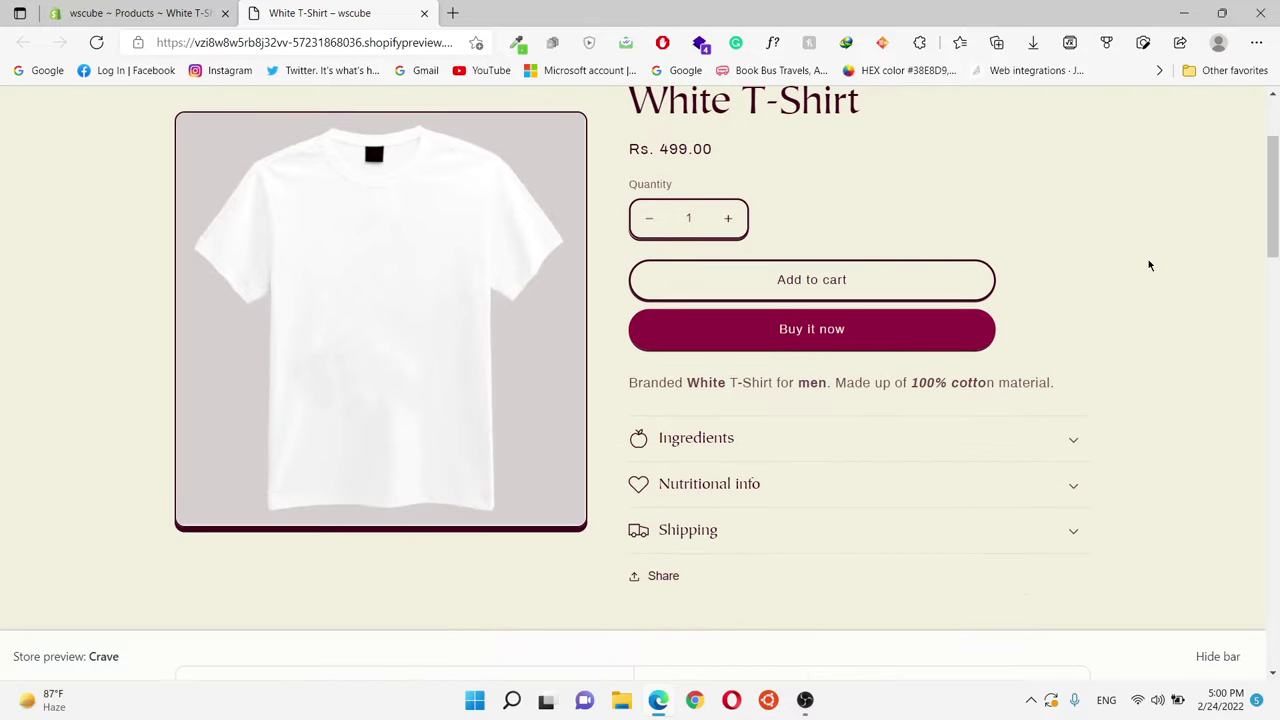
left_click_drag(629, 380, 1141, 382)
- Look through the lower sections of the preview page, including Blog posts, and return to the admin's product list
scroll(1160, 304, "down", 10)
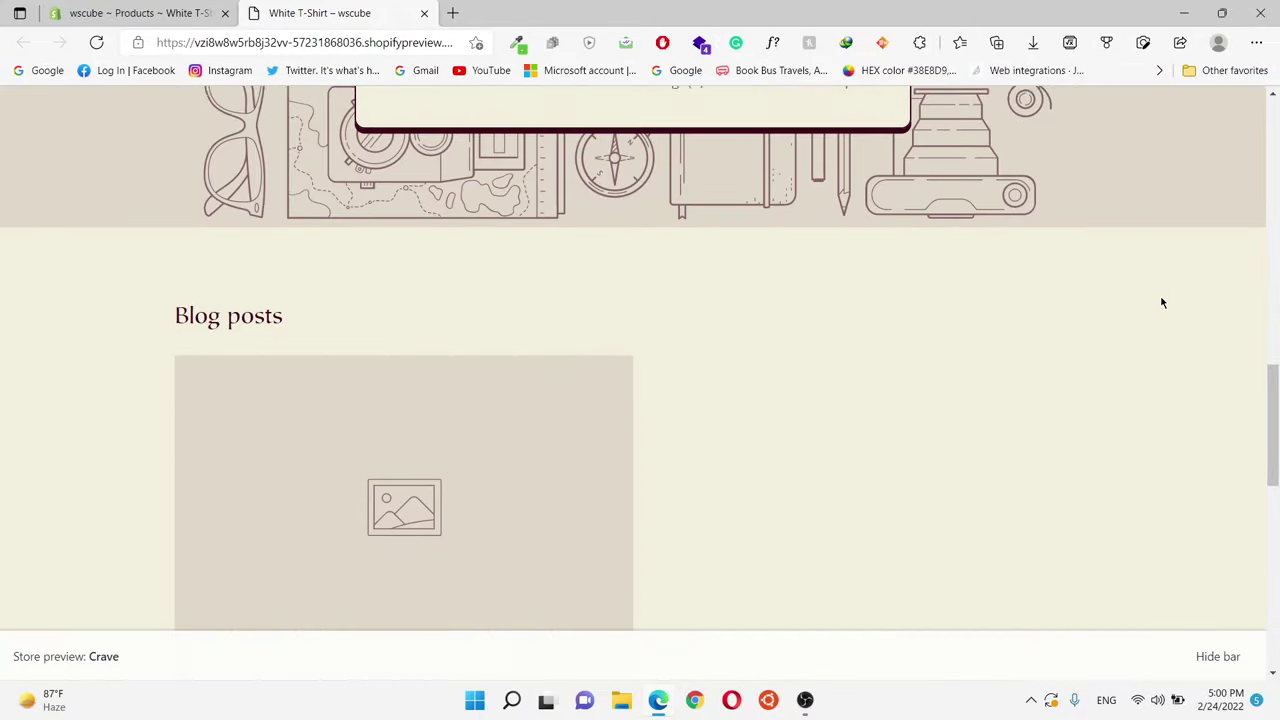
scroll(1160, 300, "down", 5)
scroll(1157, 318, "up", 2)
scroll(1140, 340, "down", 3)
scroll(1130, 345, "up", 15)
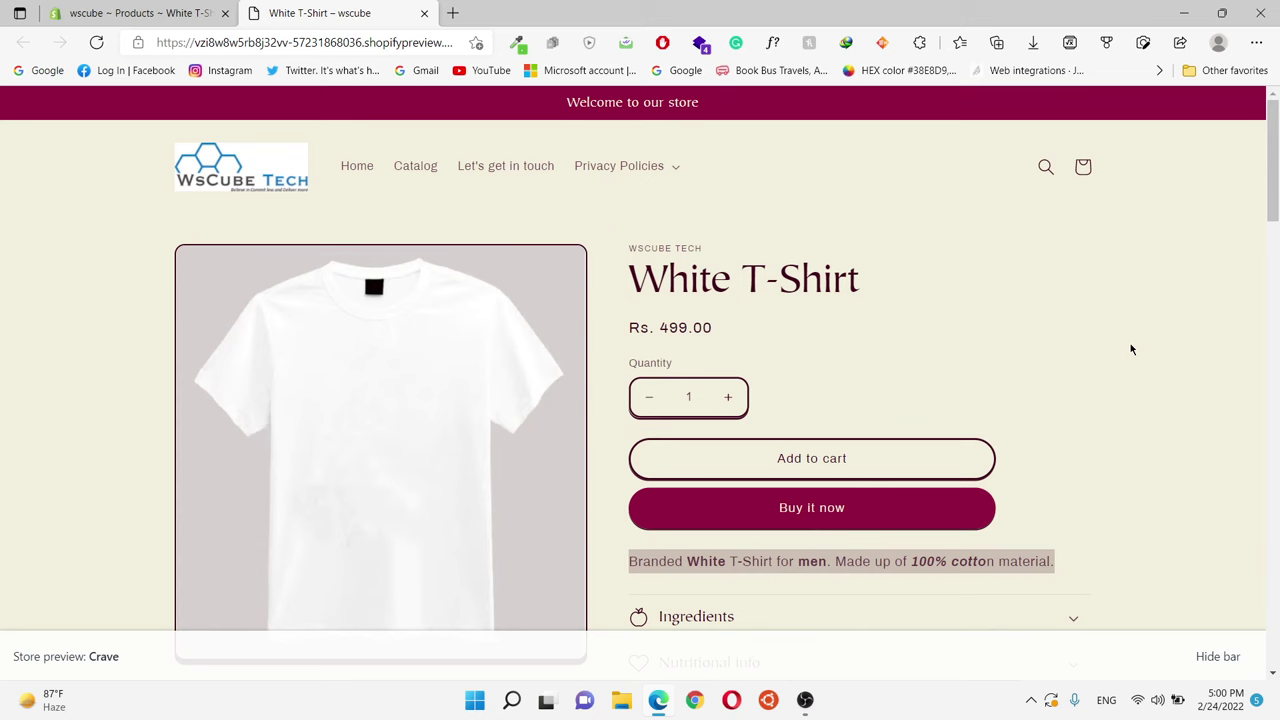
left_click(424, 13)
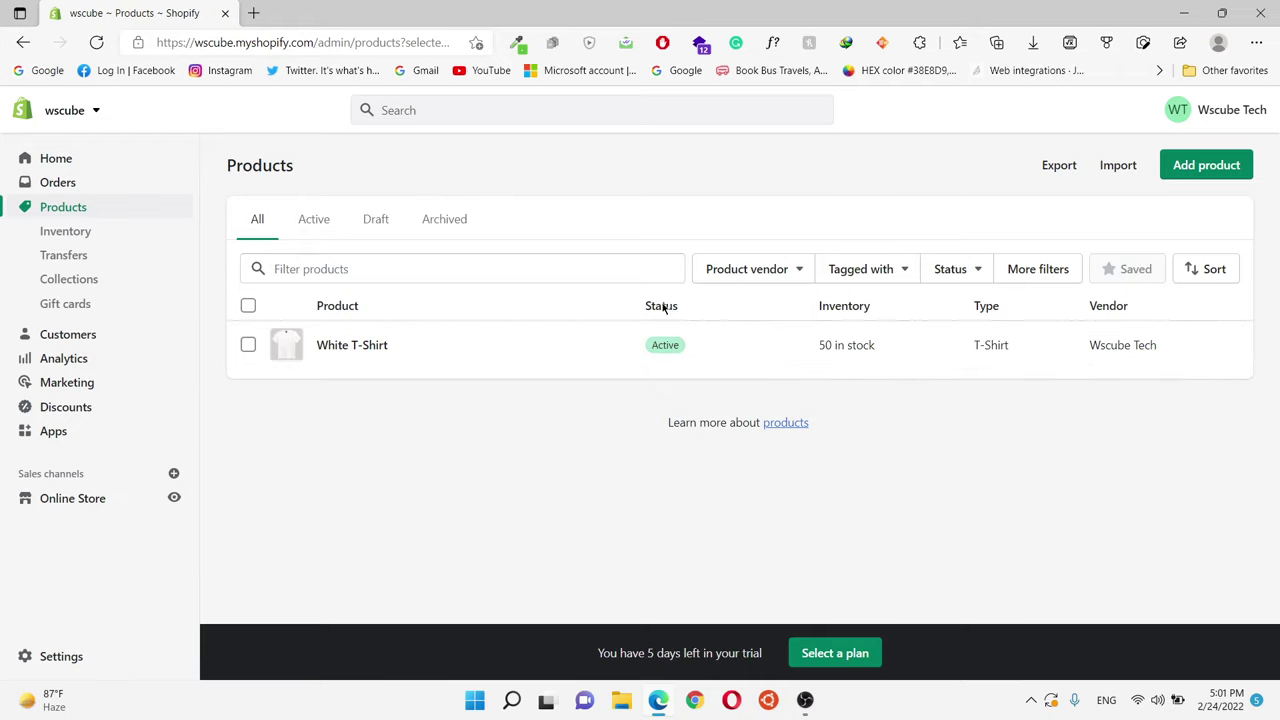
- Review the Status, Inventory, Type and Vendor columns for the White T-Shirt in the product list
left_click_drag(613, 309, 874, 297)
left_click_drag(975, 307, 1008, 306)
left_click_drag(1088, 305, 1133, 307)
left_click(1122, 302)
- View the Active, Draft and Archived product lists in turn, and return to the list of all products
left_click(314, 224)
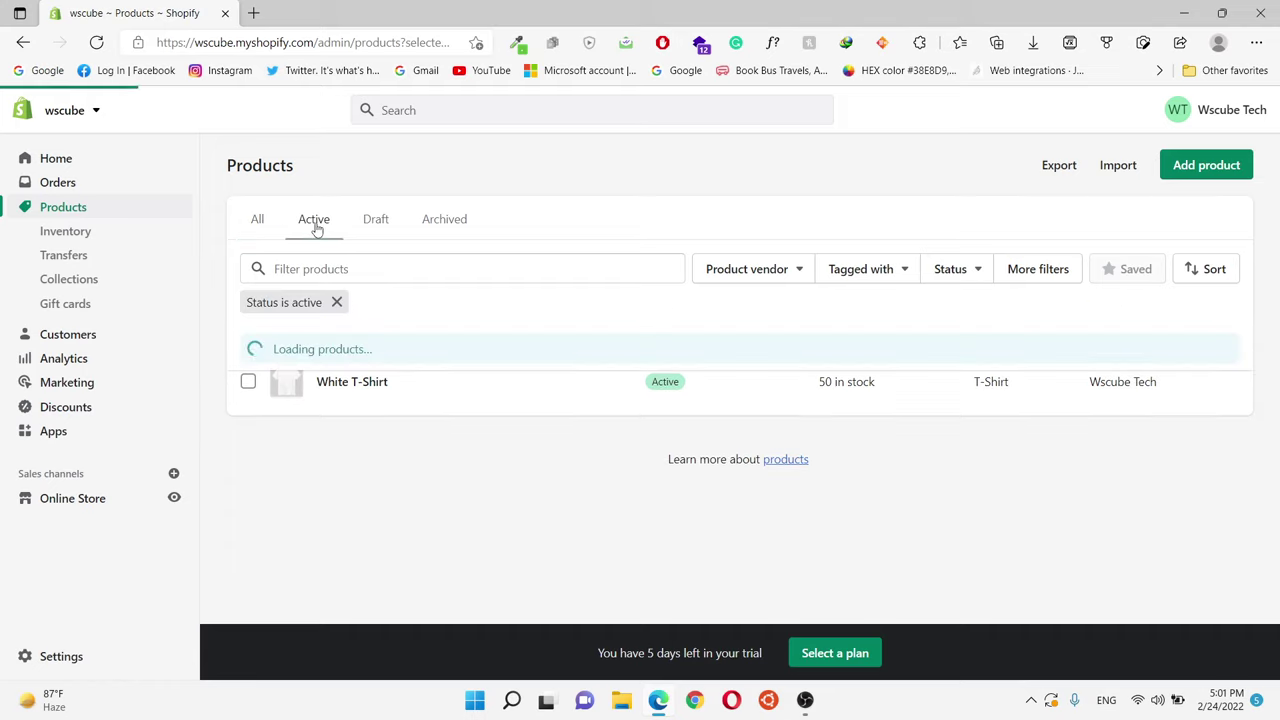
left_click(378, 224)
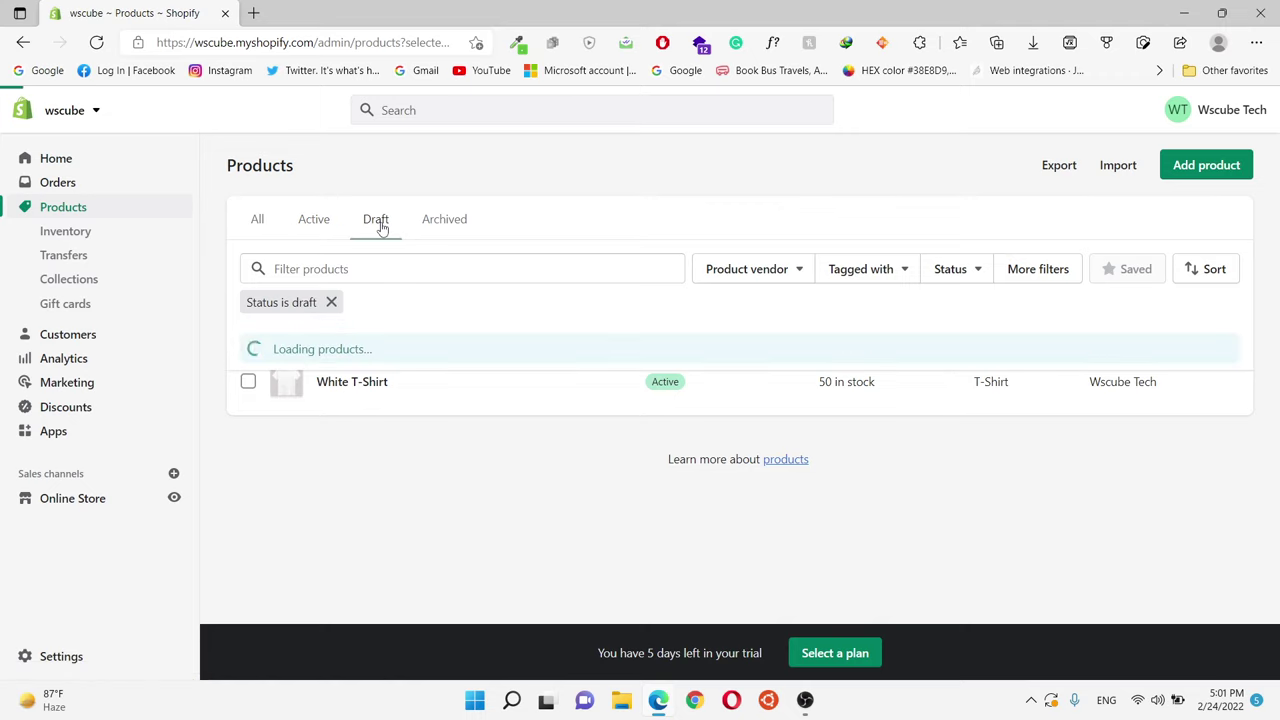
left_click(466, 220)
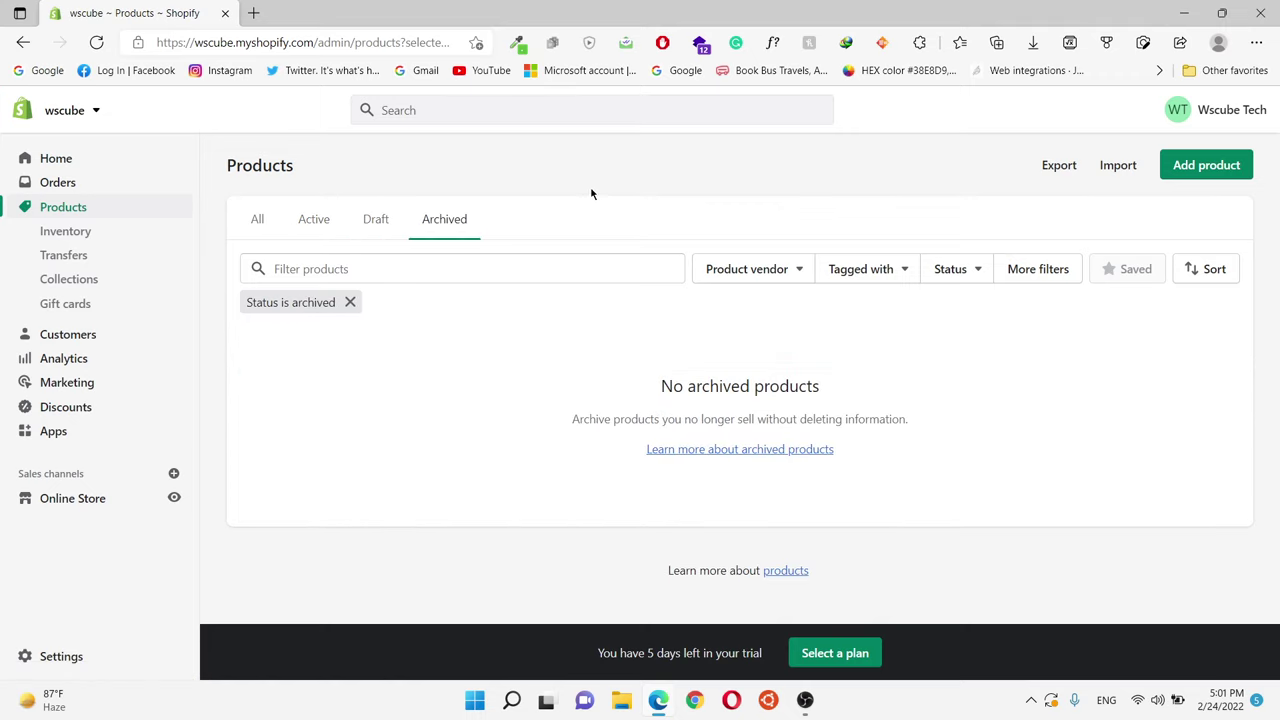
left_click(257, 219)
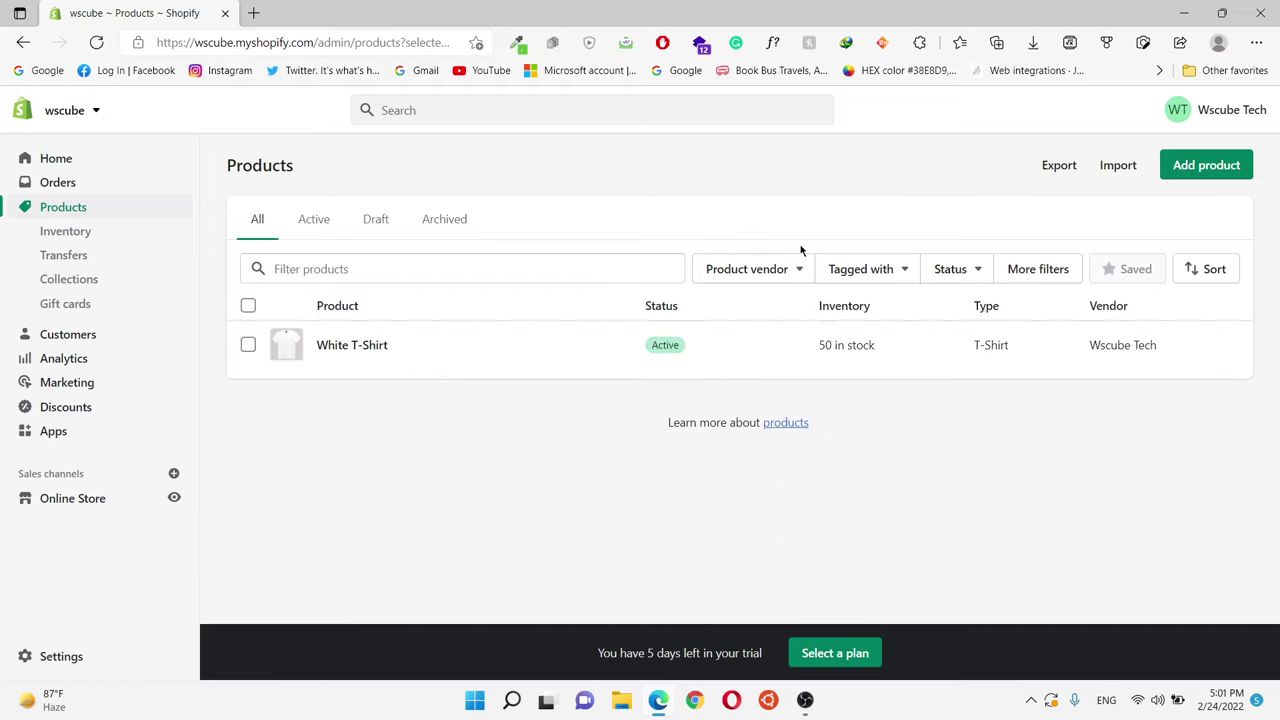
- Check the vendor, tag, status and additional filter choices for the product list without applying any
left_click(800, 274)
left_click(800, 274)
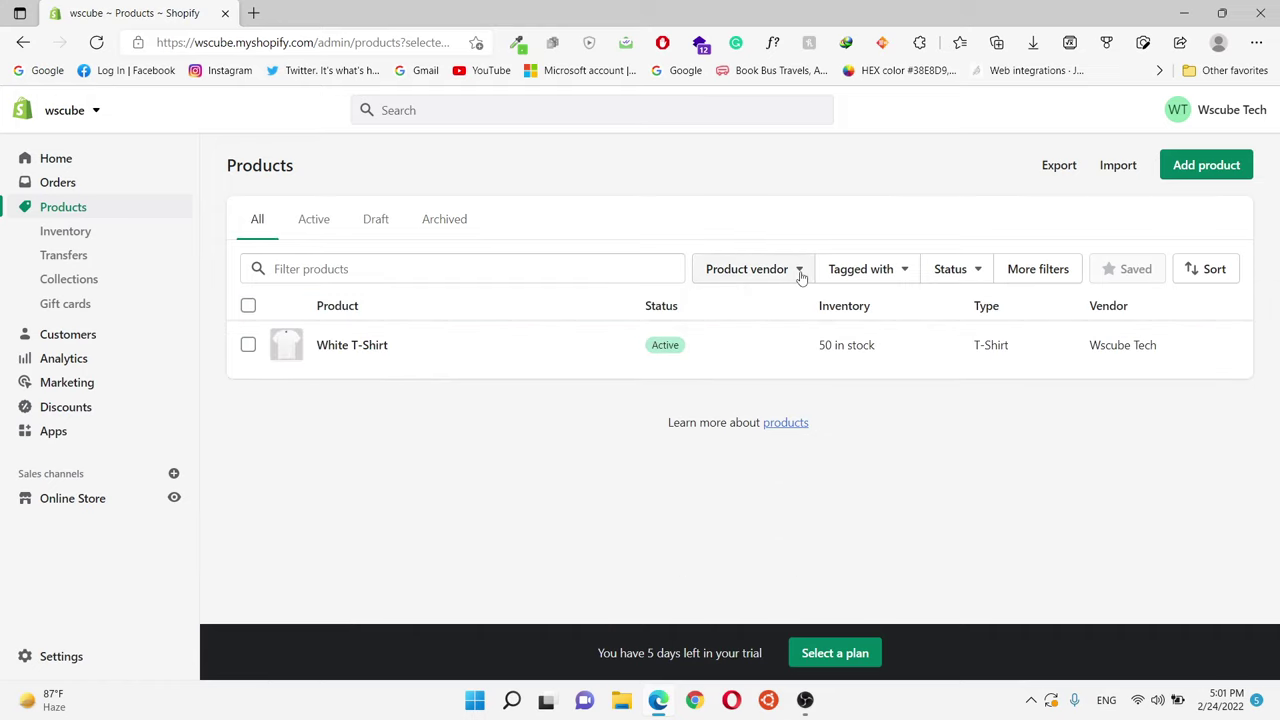
left_click(906, 270)
left_click(966, 265)
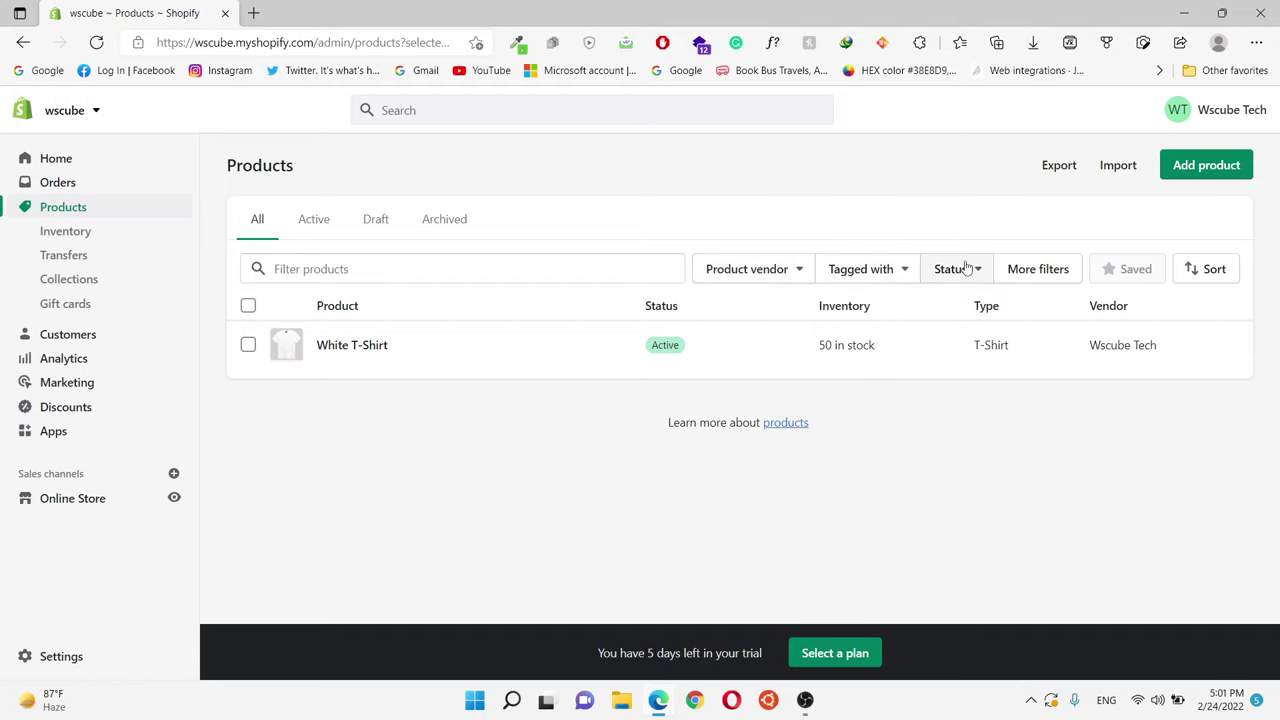
left_click(990, 262)
left_click(1031, 265)
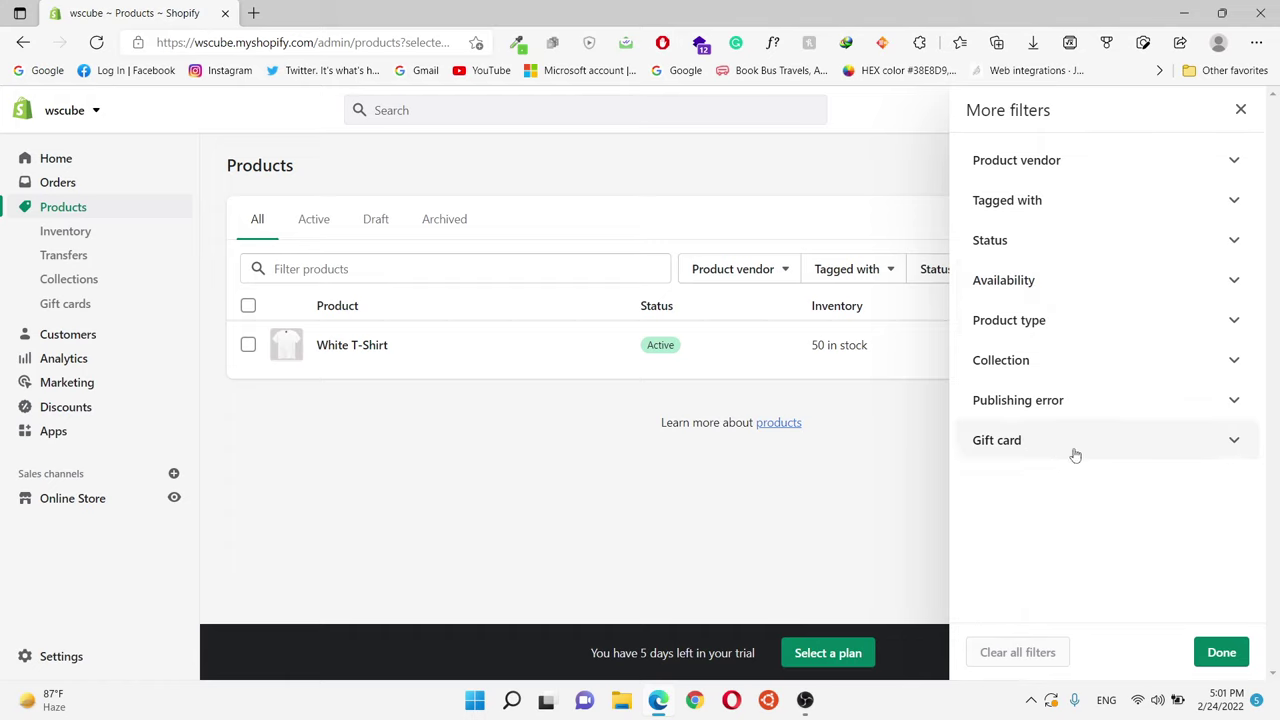
left_click(1241, 110)
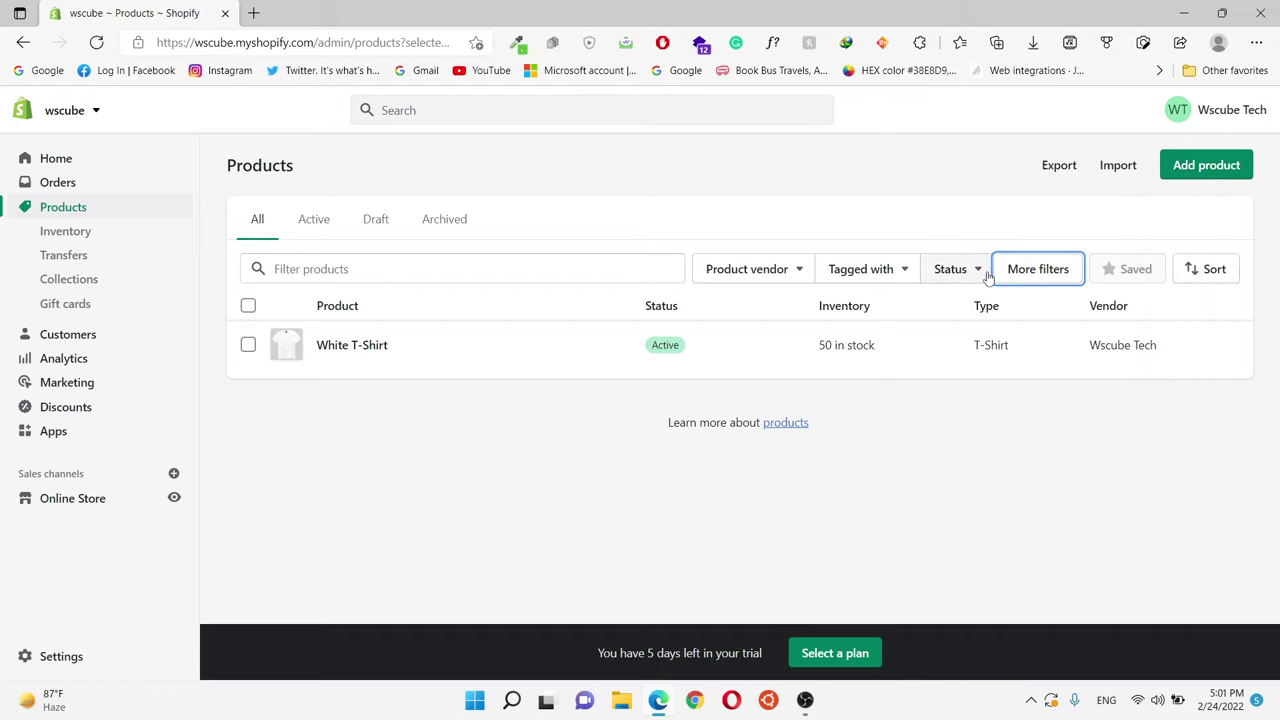